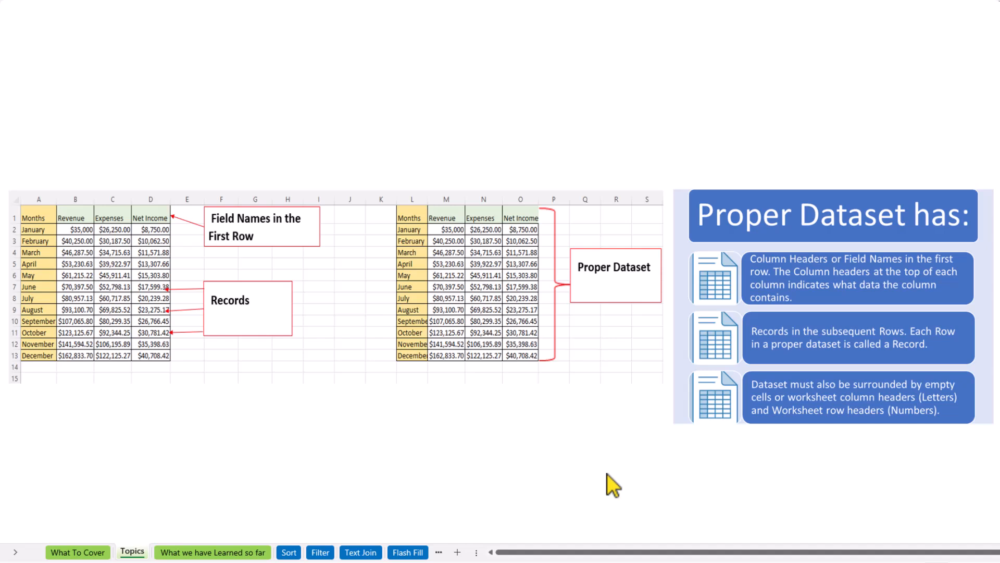
Step: Open the Sort worksheet and look over its sorting notes, the mixed-data comparison and the Ex. 1 Sales column
click(290, 552)
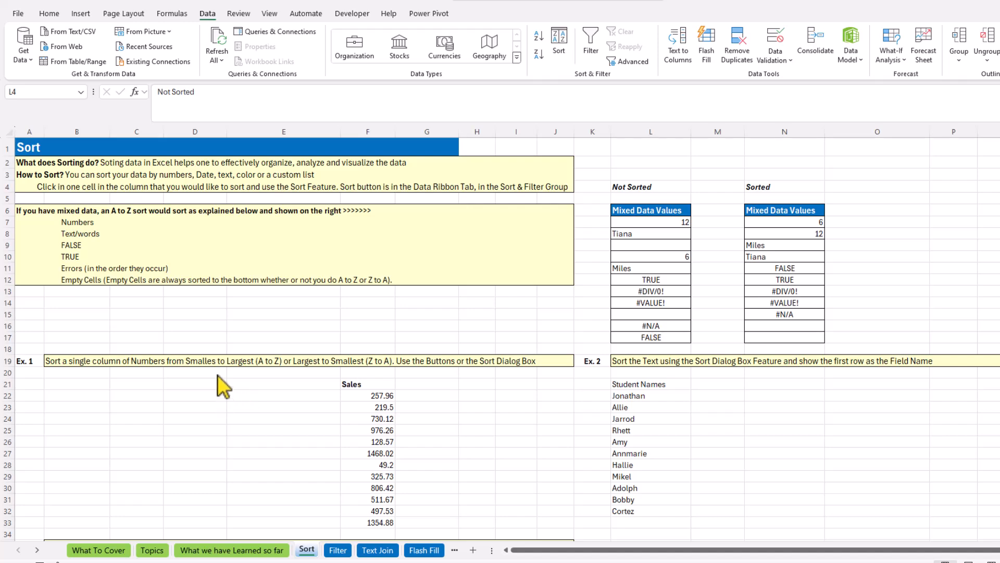
scroll(218, 374, down, 11)
scroll(215, 374, up, 10)
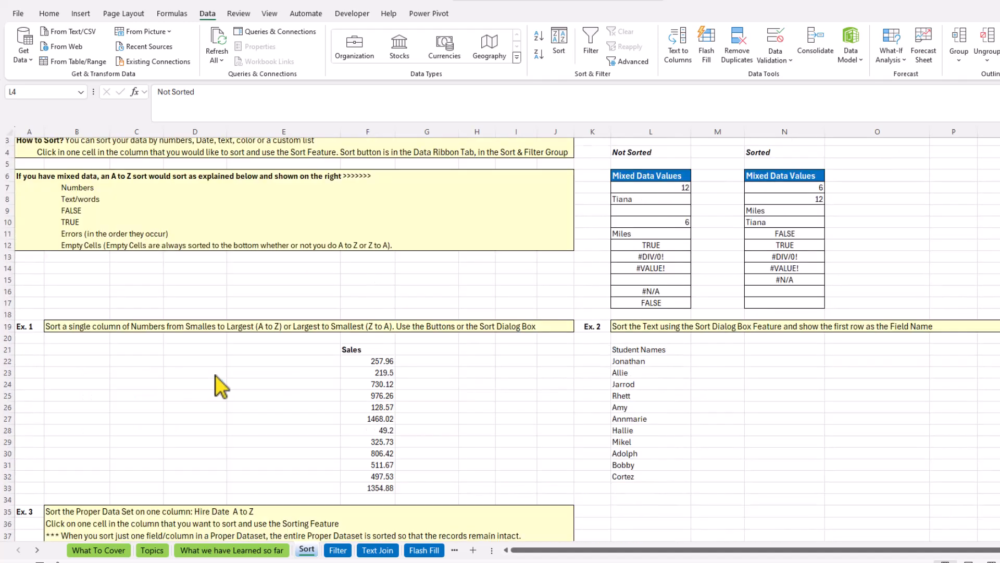
scroll(215, 374, up, 1)
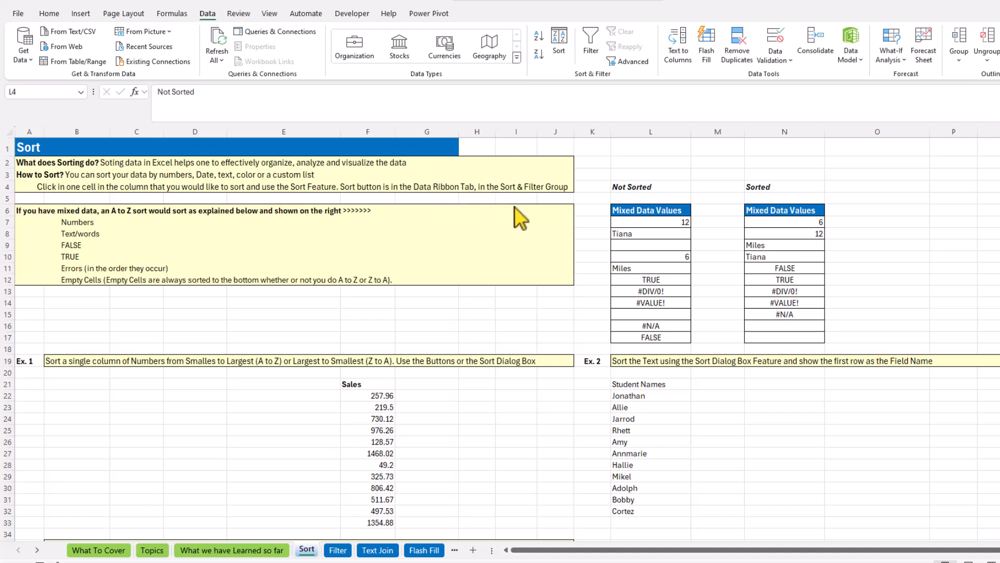
click(49, 13)
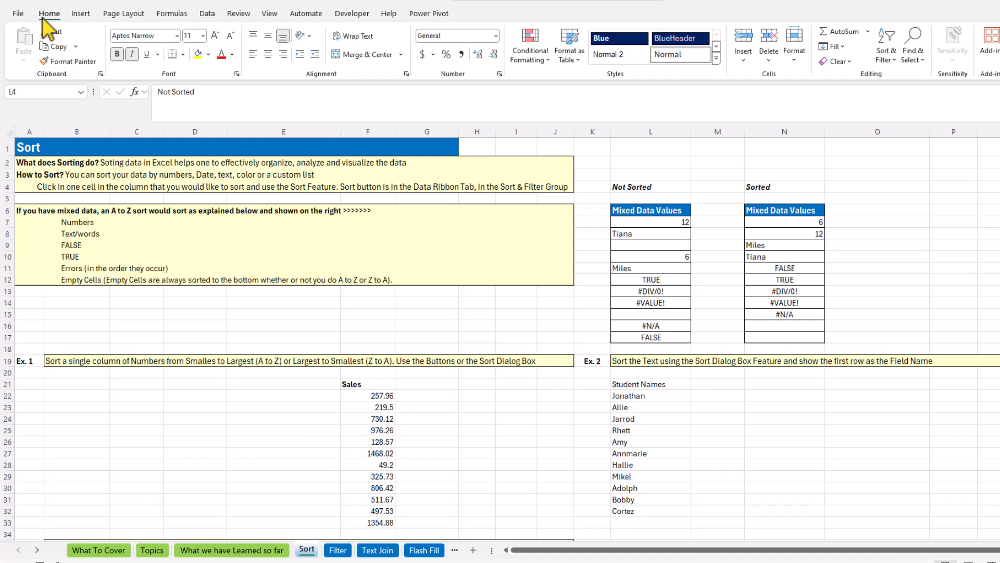
click(207, 14)
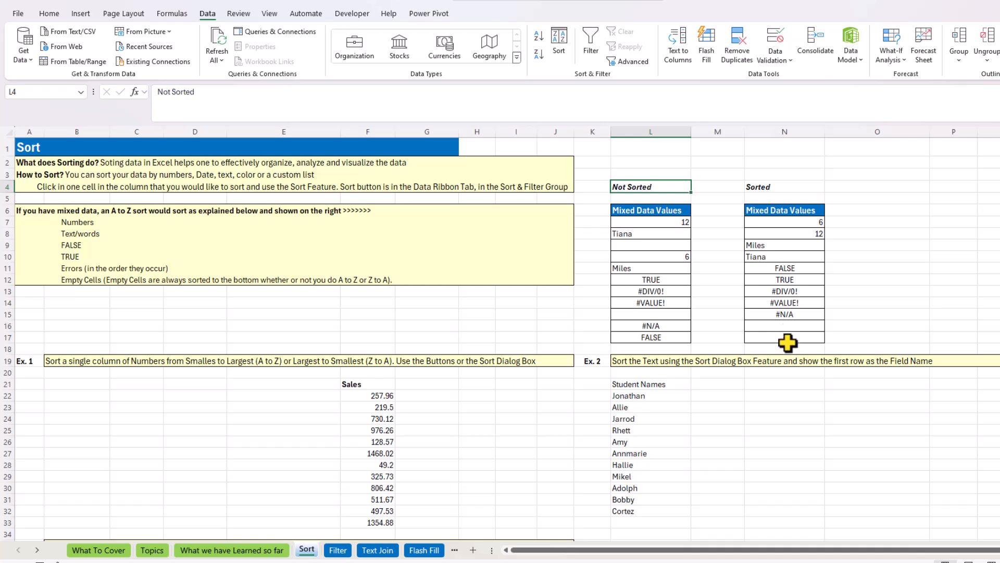
scroll(443, 362, down, 2)
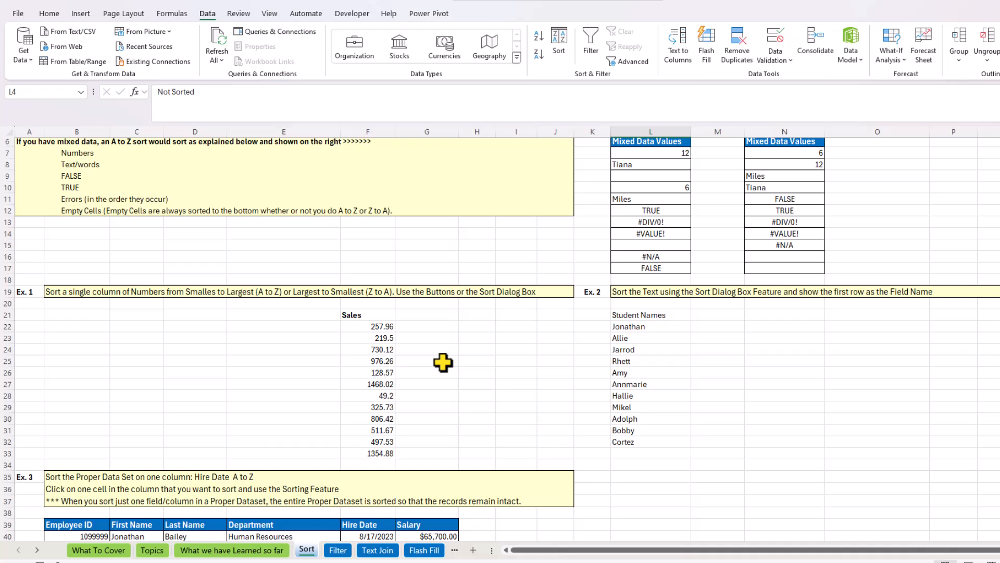
scroll(443, 362, down, 1)
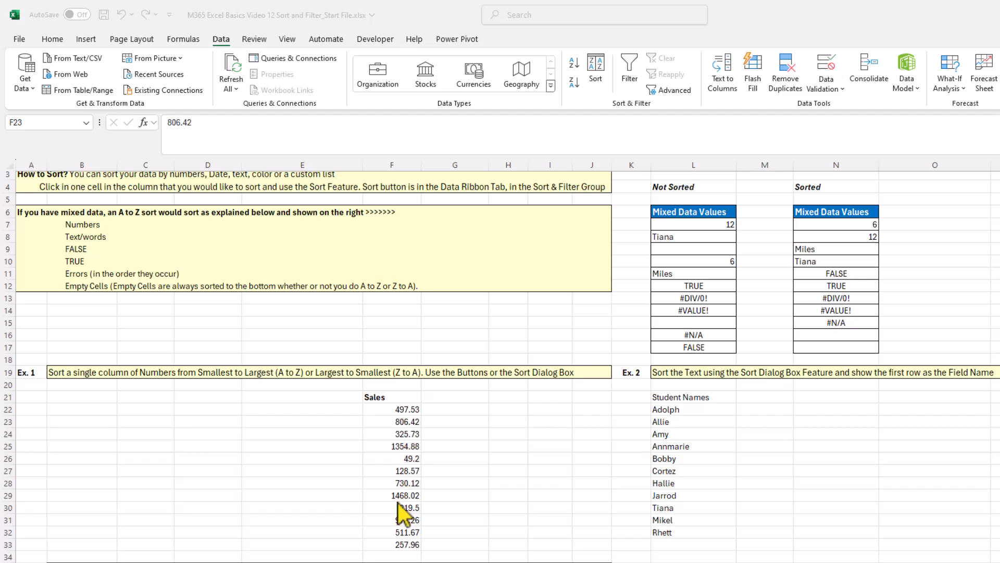
Step: Try the quick smallest-to-largest and largest-to-smallest sorts on the Ex. 1 Sales column, and undo both
click(394, 447)
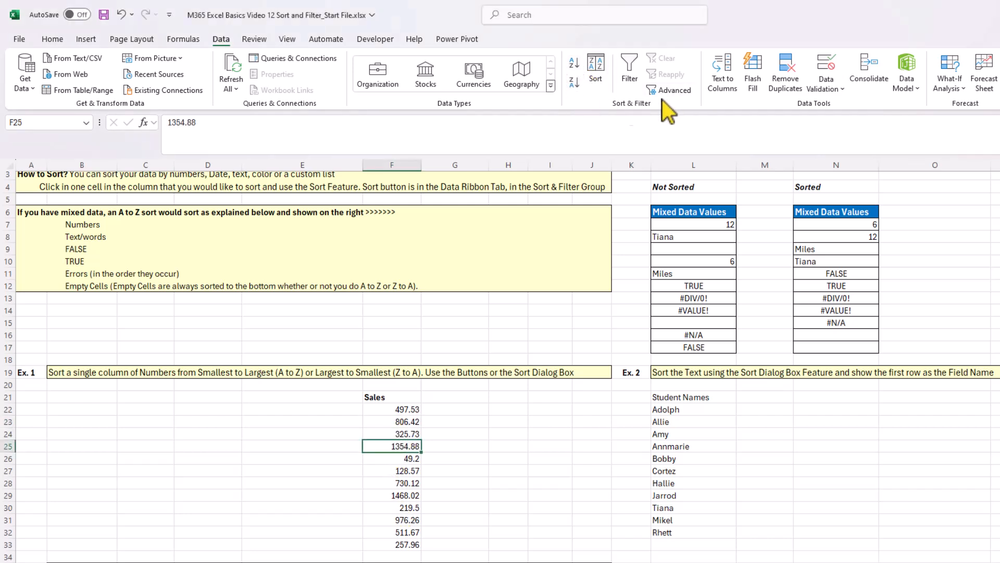
click(573, 64)
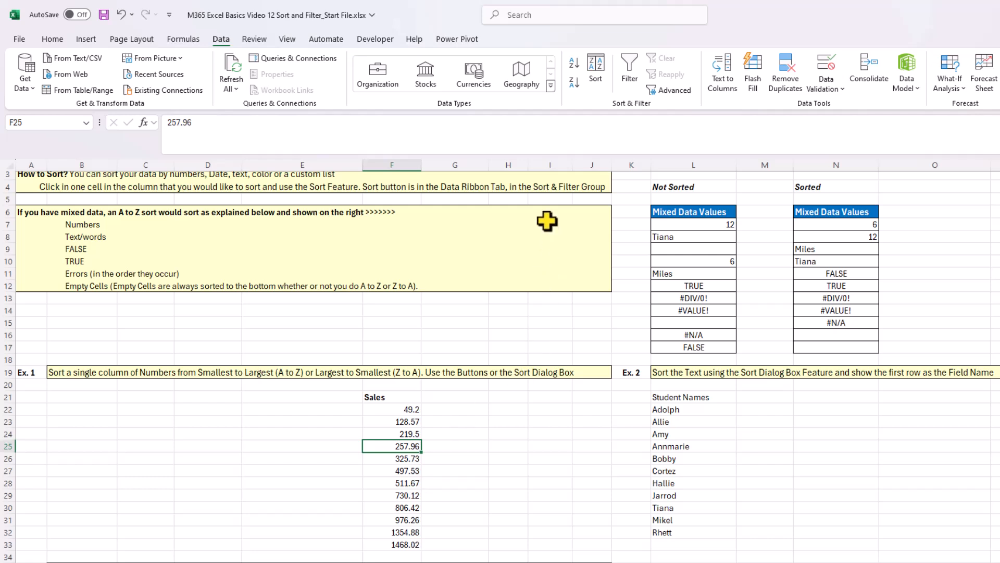
click(575, 83)
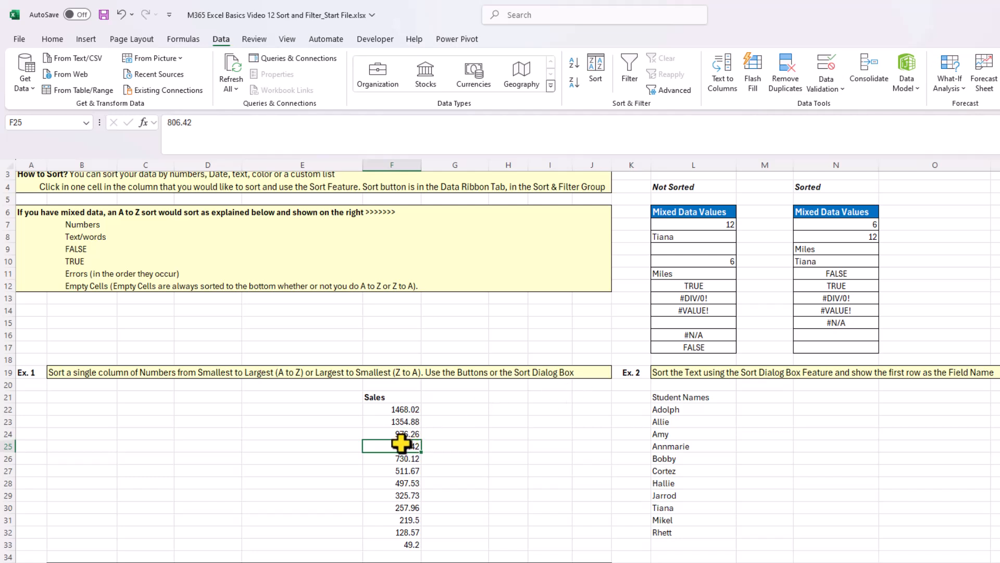
key(ctrl+z)
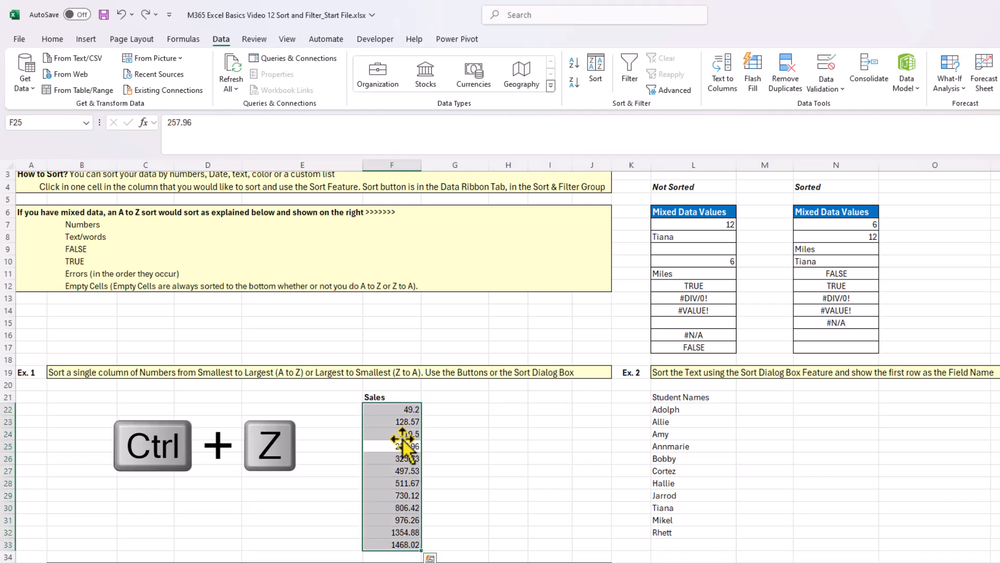
key(ctrl+z)
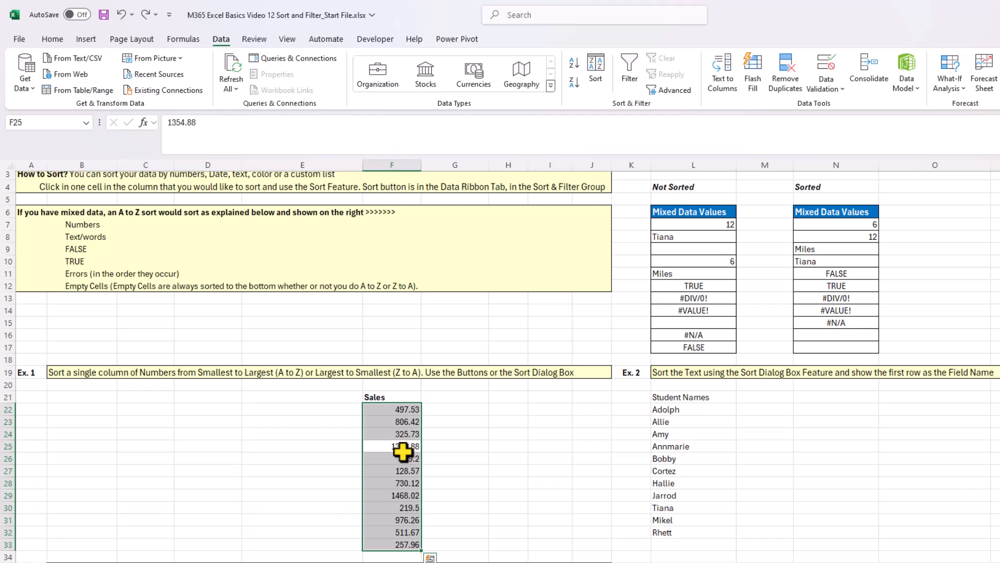
Step: Sort the Ex. 1 list with a custom sort by Sales on Cell Values, in Smallest to Largest order
click(403, 447)
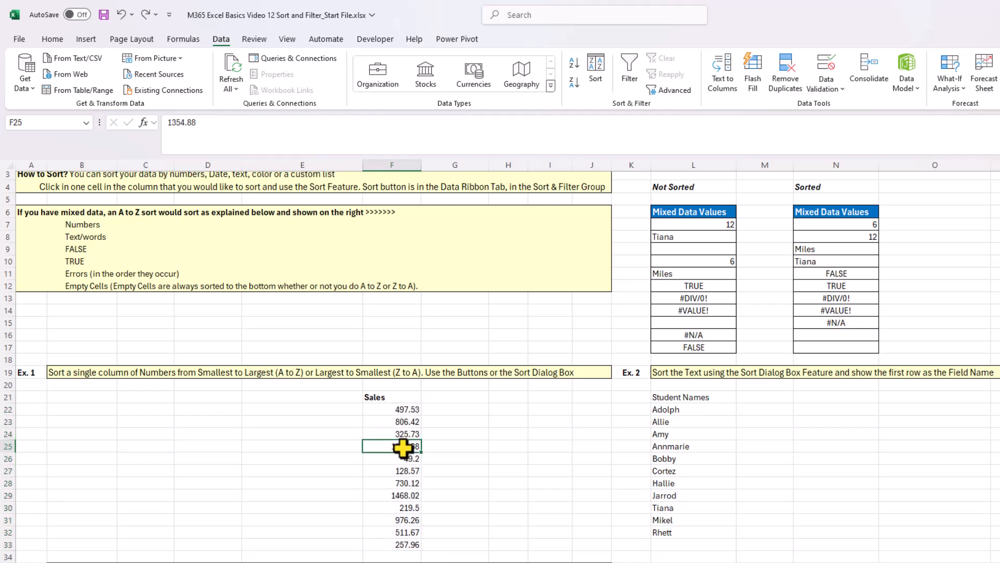
click(596, 67)
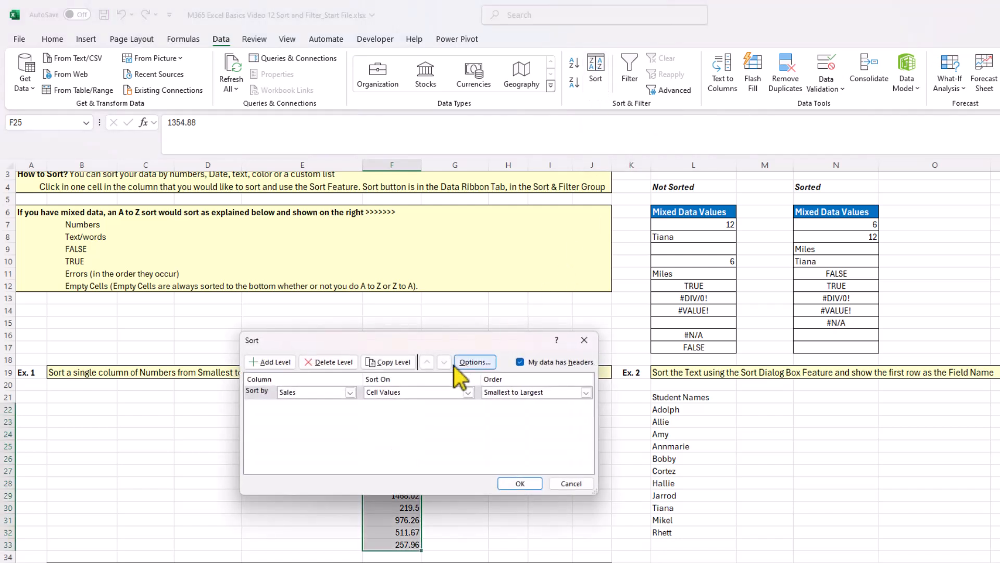
drag(340, 342, 570, 373)
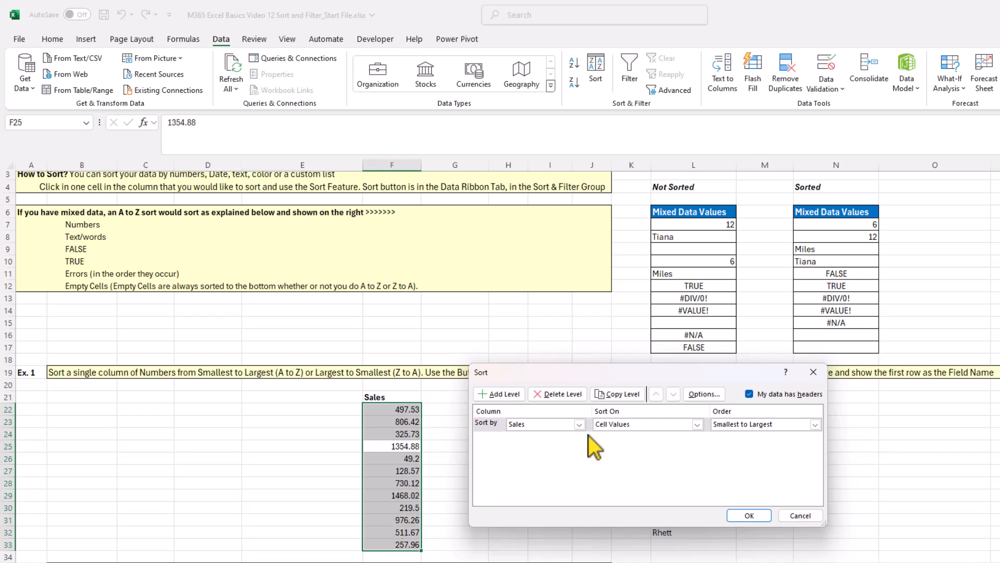
click(580, 425)
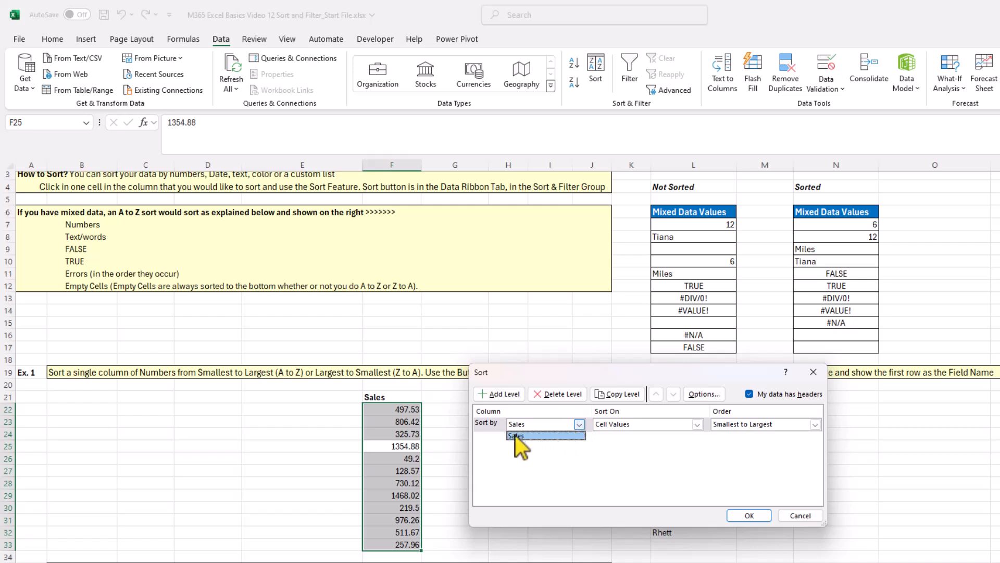
click(576, 430)
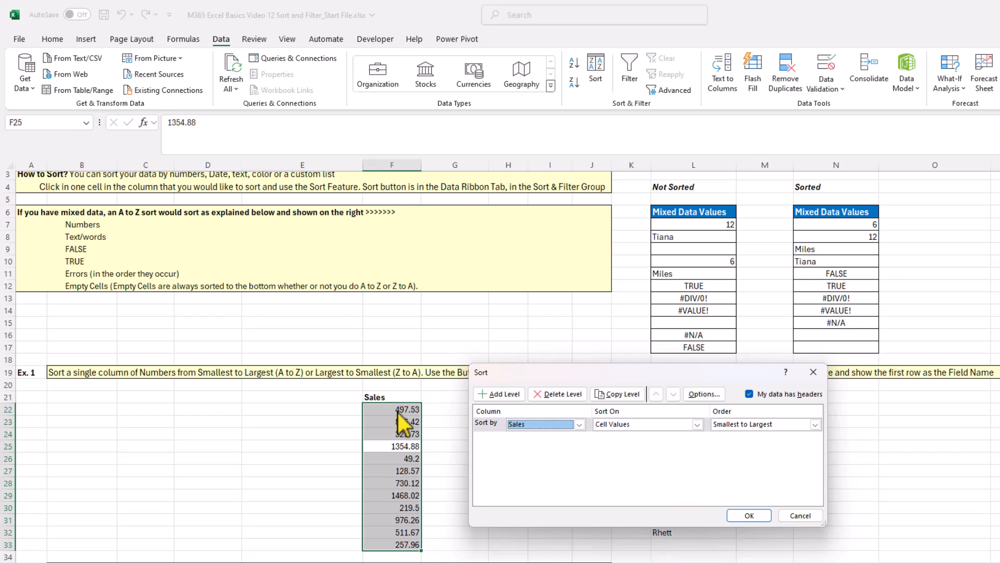
click(643, 425)
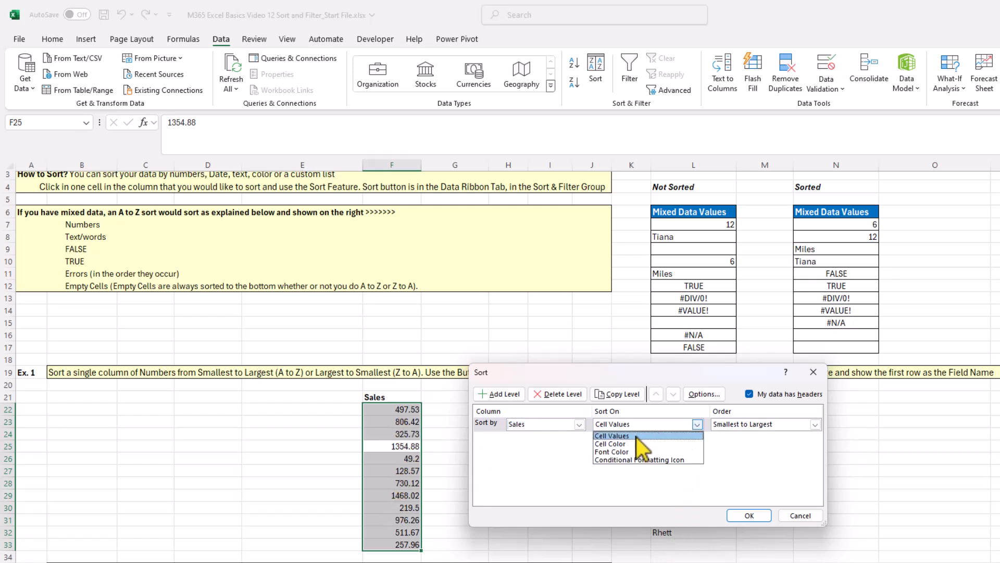
click(636, 436)
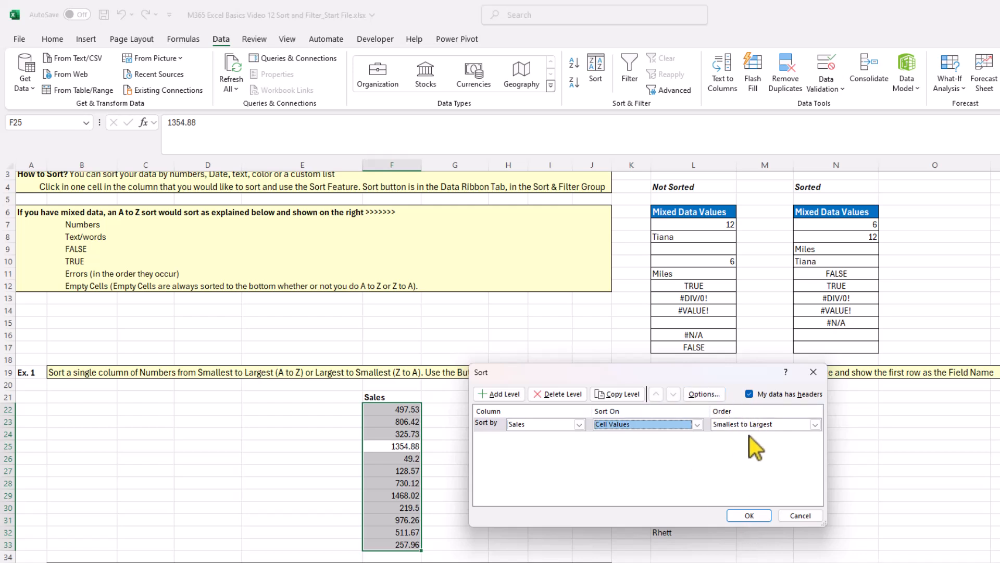
click(815, 424)
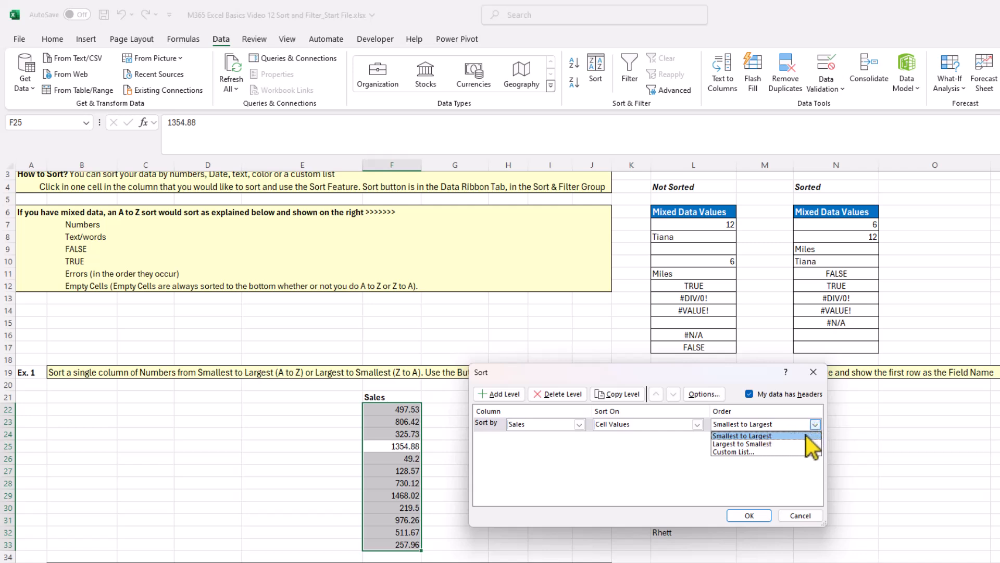
click(806, 435)
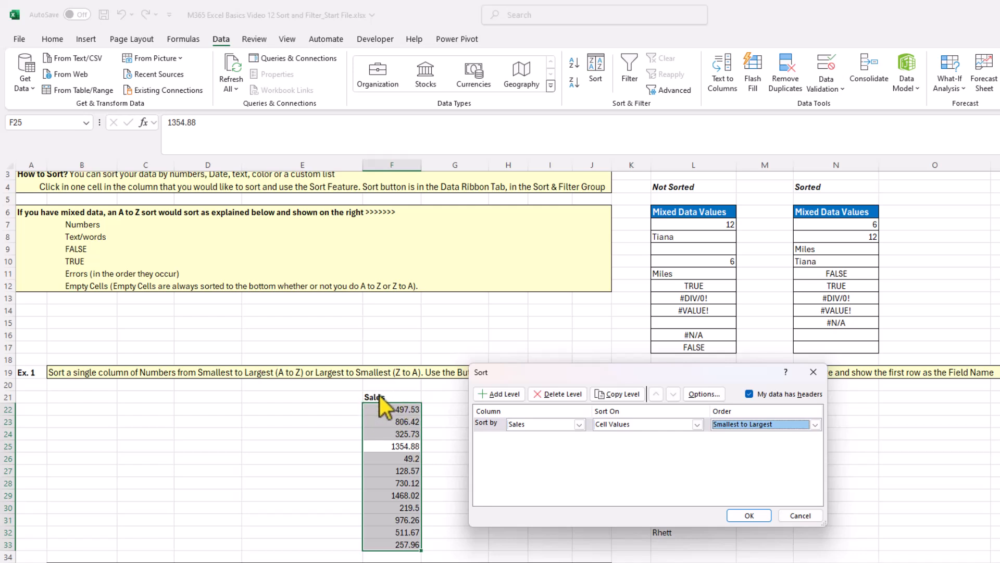
click(749, 515)
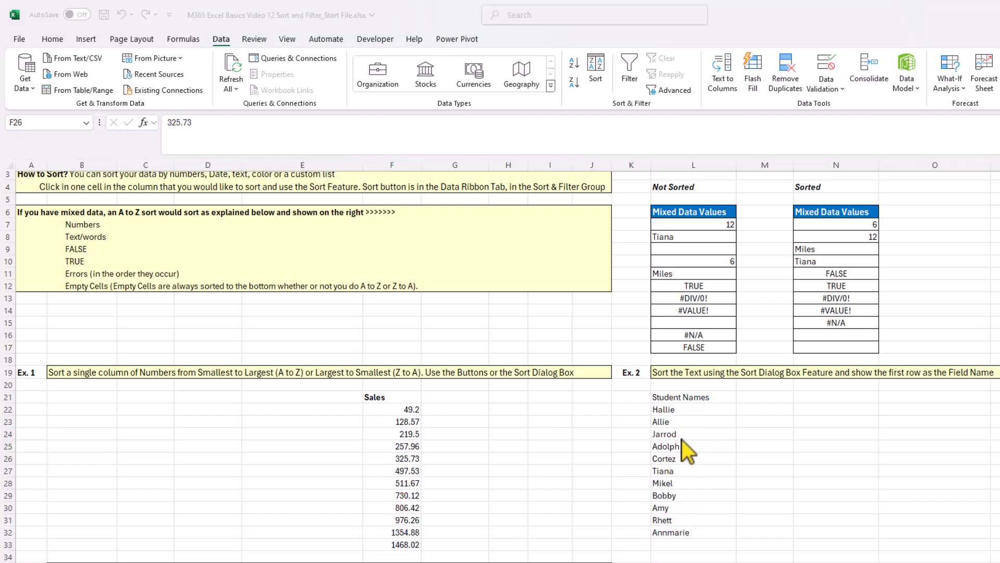
Step: Try the quick A to Z and Z to A sorts on the Ex. 2 Student Names column, and undo both
click(683, 436)
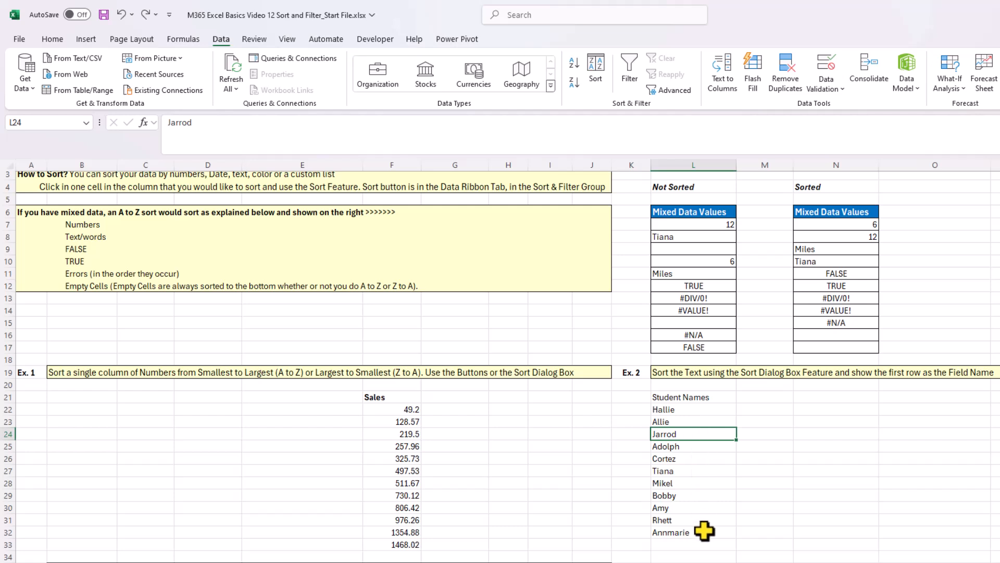
click(690, 447)
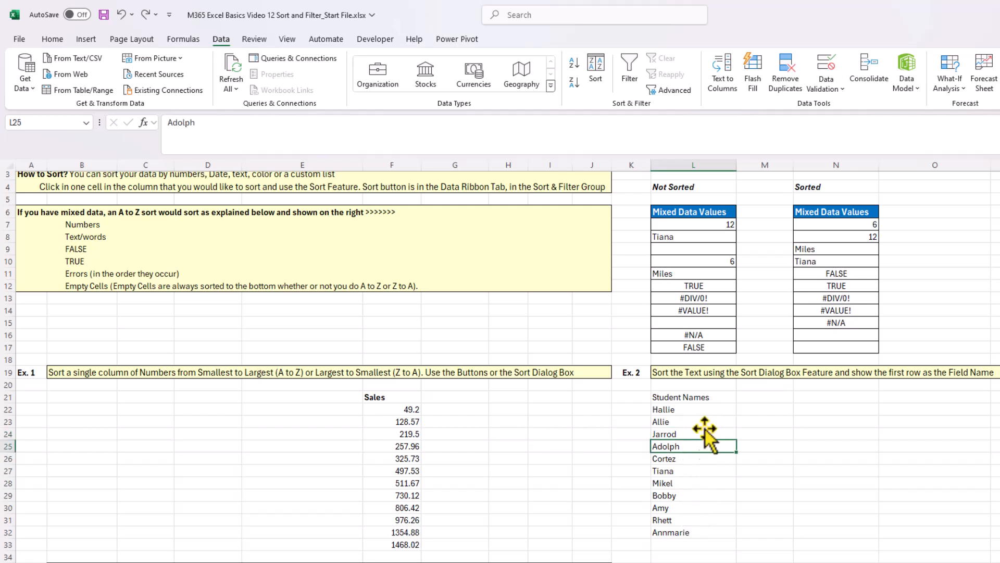
click(575, 62)
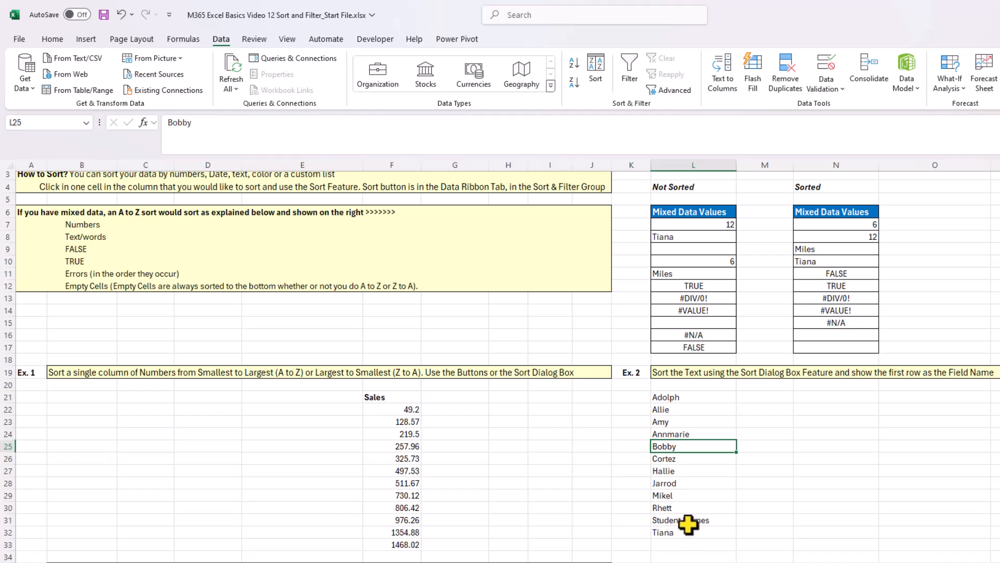
click(574, 82)
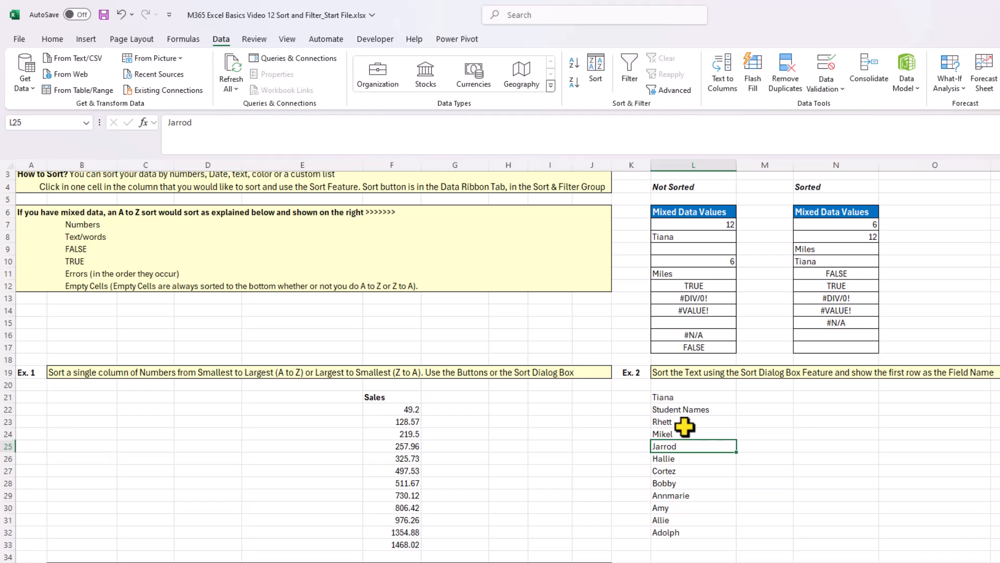
key(ctrl+z)
key(ctrl+z)
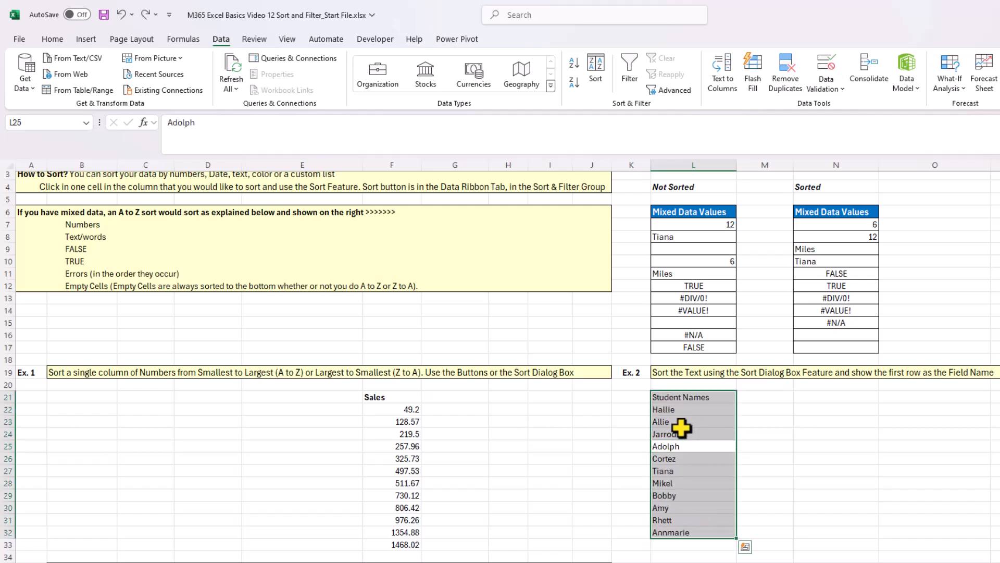
Step: Sort the Ex. 2 list with a custom sort that treats the first row as headers, by Student Names on Cell Values, A to Z
click(686, 410)
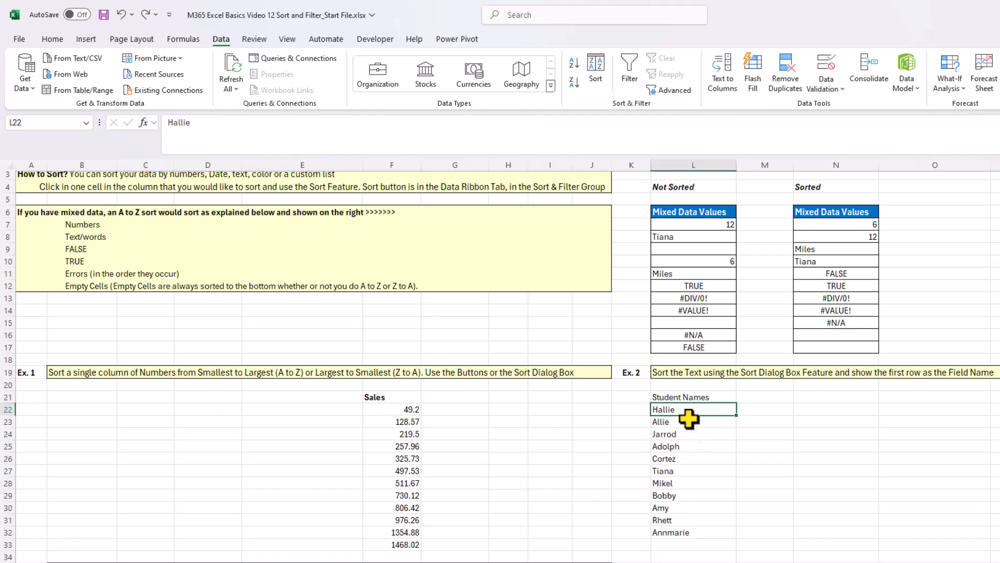
click(691, 433)
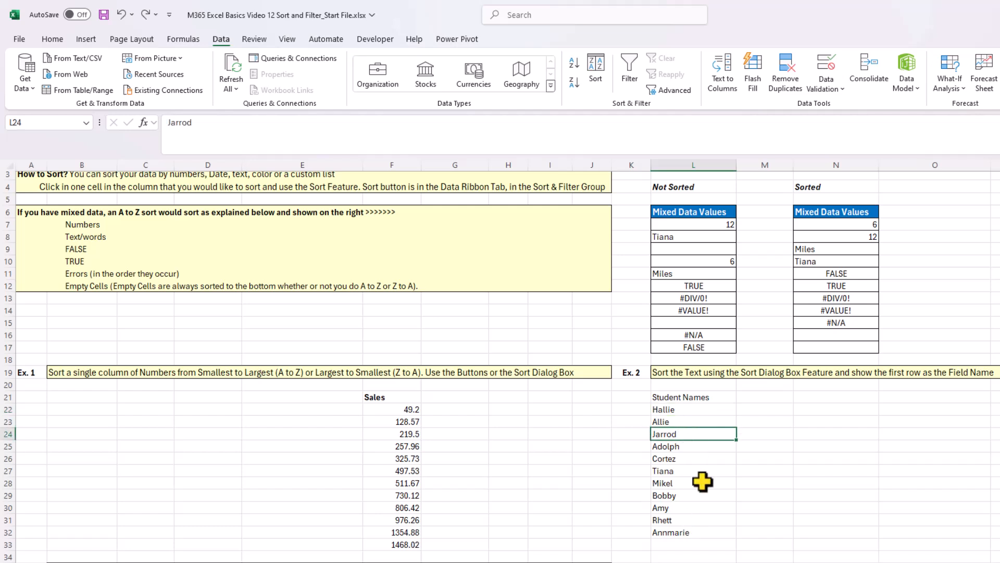
click(598, 64)
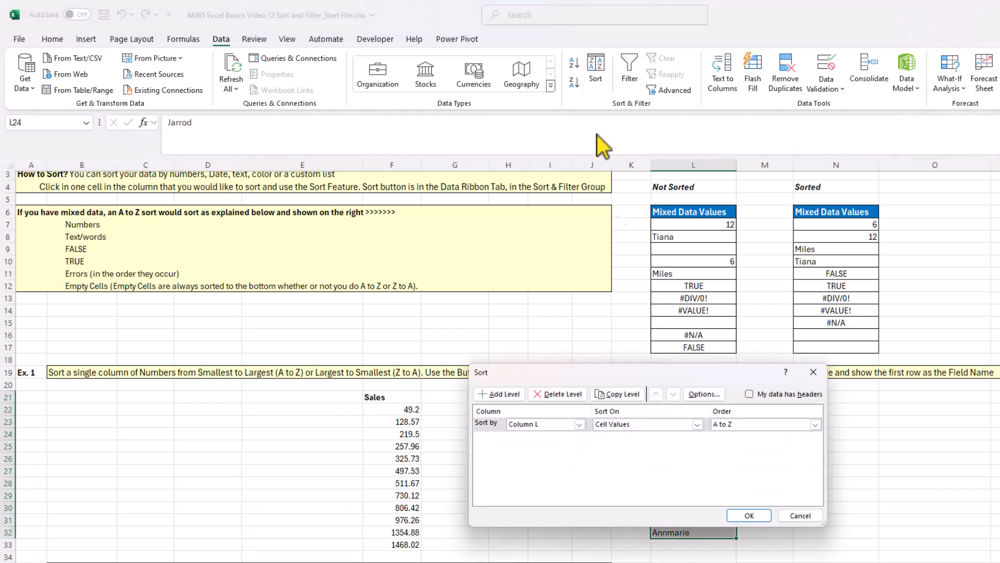
drag(651, 373, 459, 372)
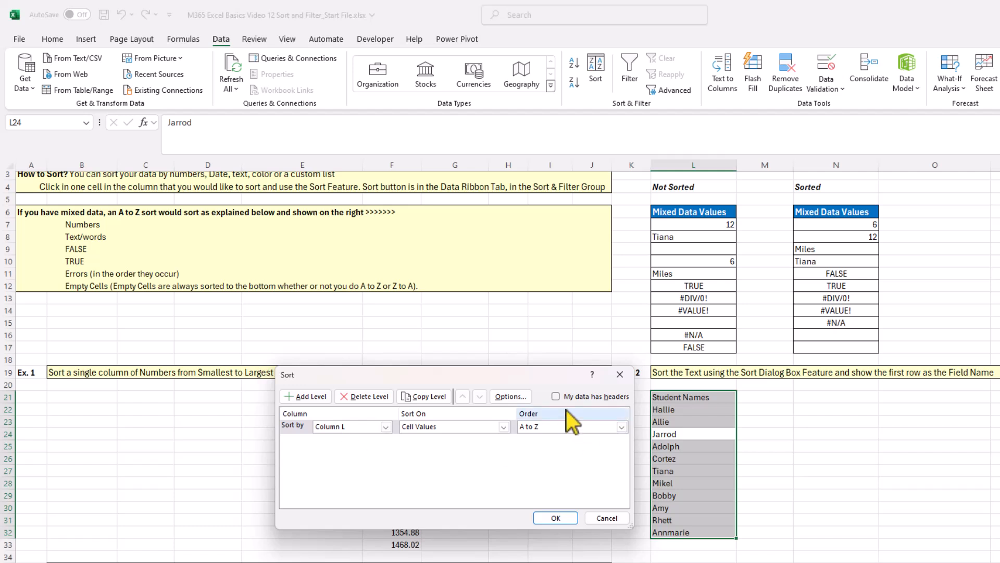
click(556, 395)
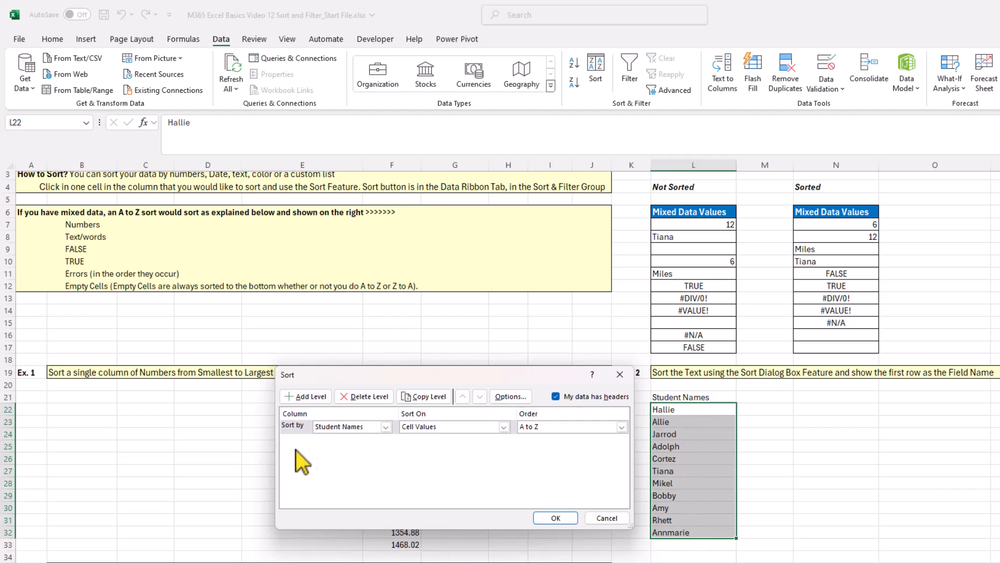
click(503, 427)
click(467, 437)
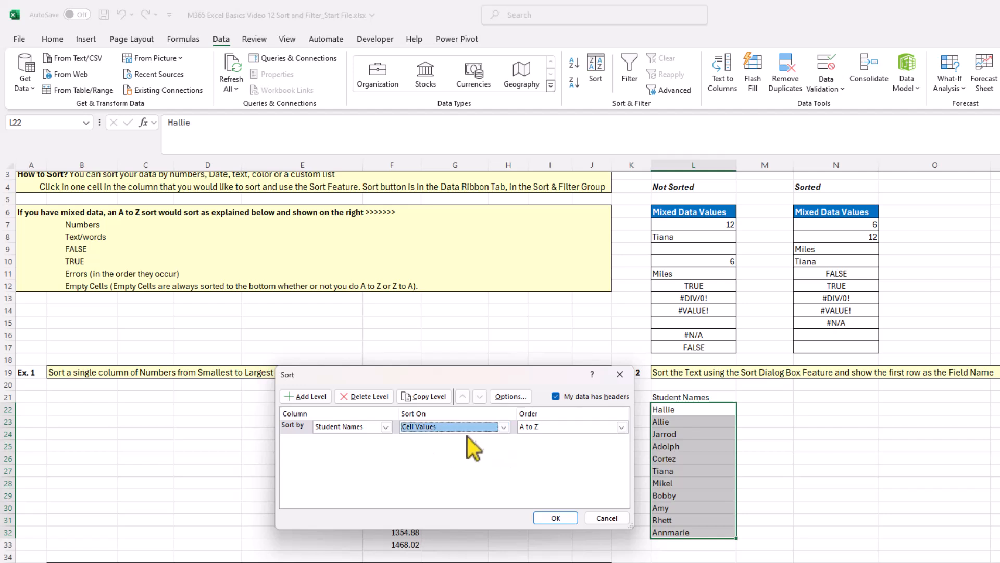
click(621, 427)
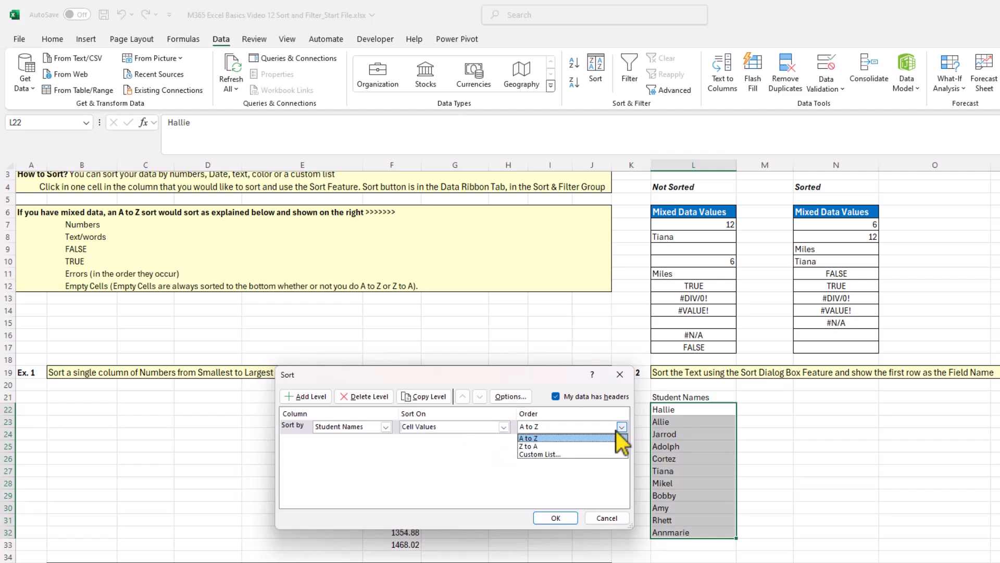
click(564, 438)
click(556, 517)
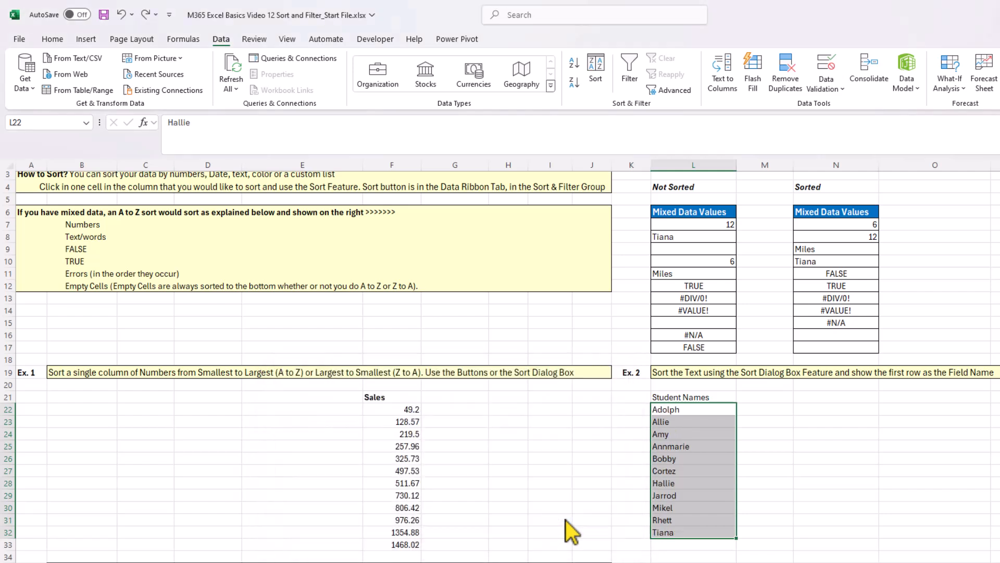
Step: Try the quick Z to A sort on the Ex. 2 Student Names column and restore the order with the quick A to Z sort
click(672, 433)
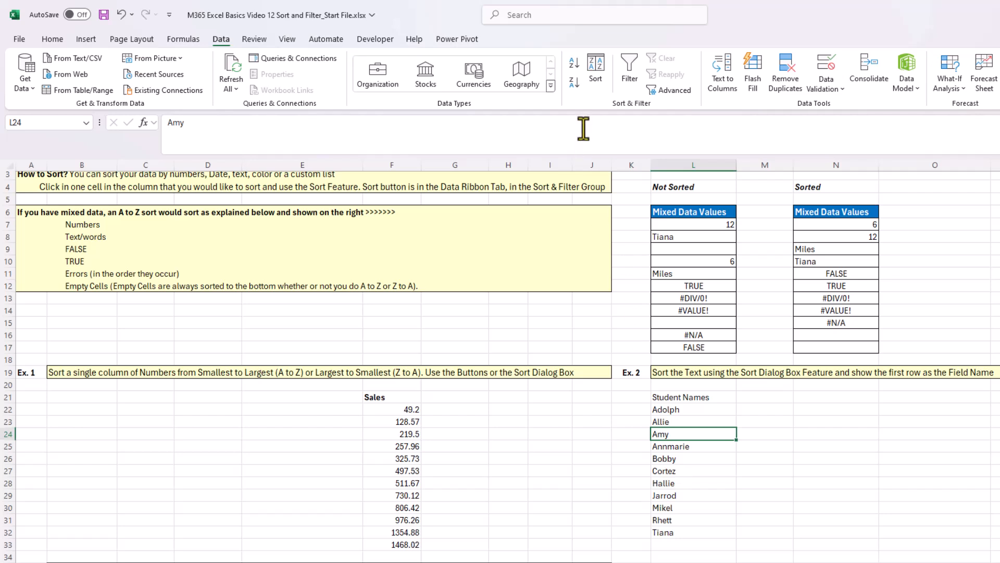
click(574, 82)
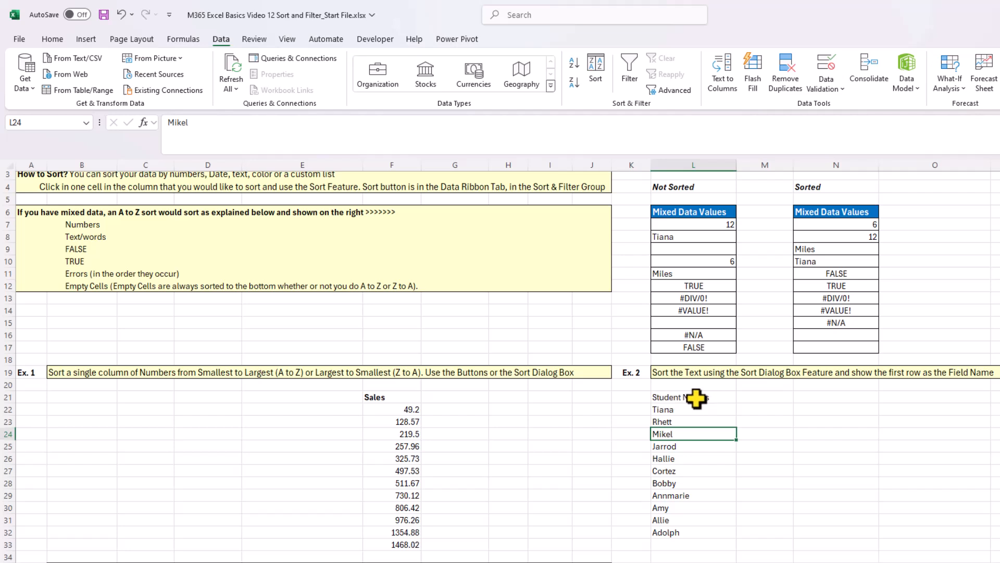
click(574, 63)
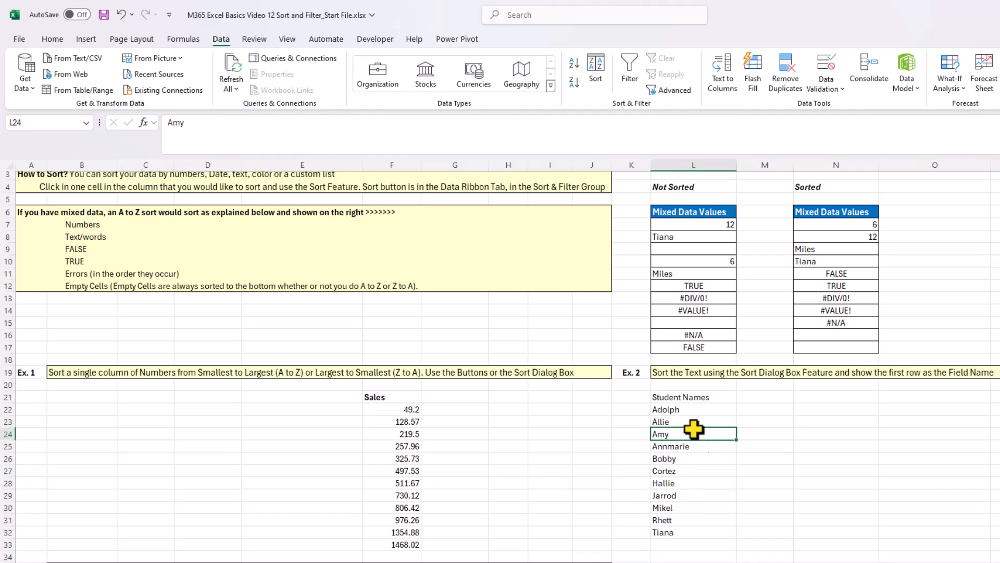
Step: Highlight the record in row 44 of the Ex. 3 dataset, from Employee ID through Salary, with a yellow fill
scroll(402, 493, up, 1)
scroll(402, 492, down, 2)
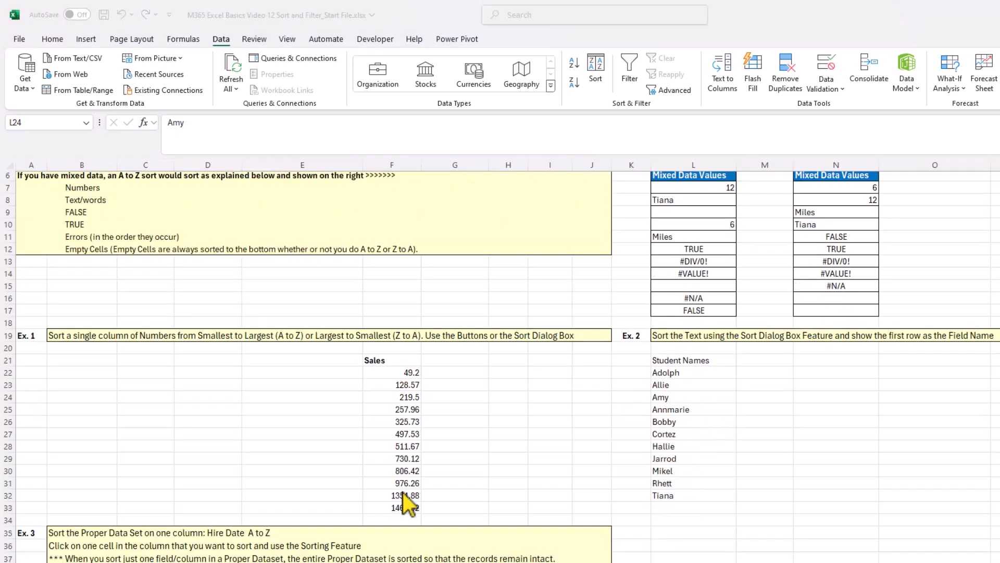
scroll(402, 493, down, 5)
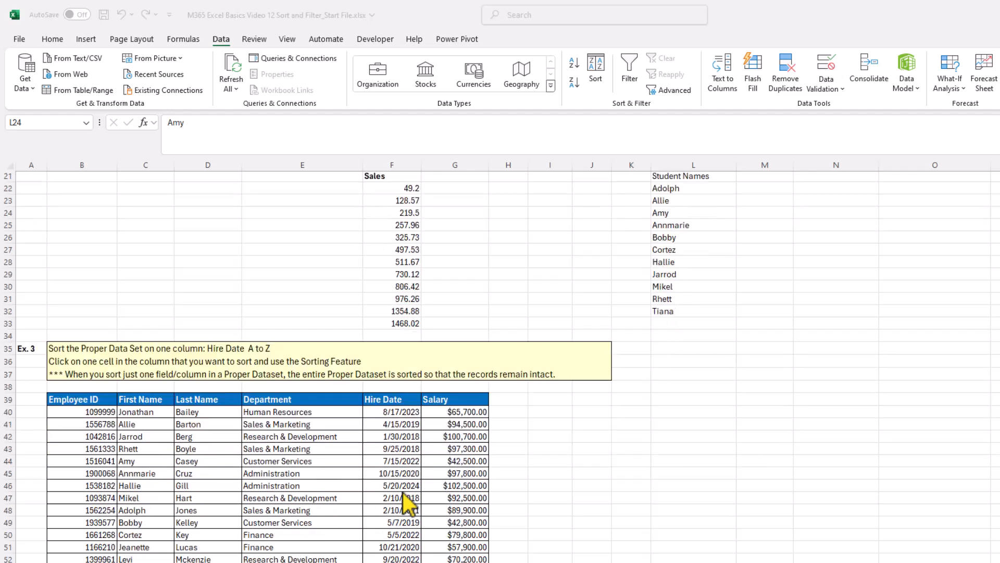
scroll(409, 503, down, 1)
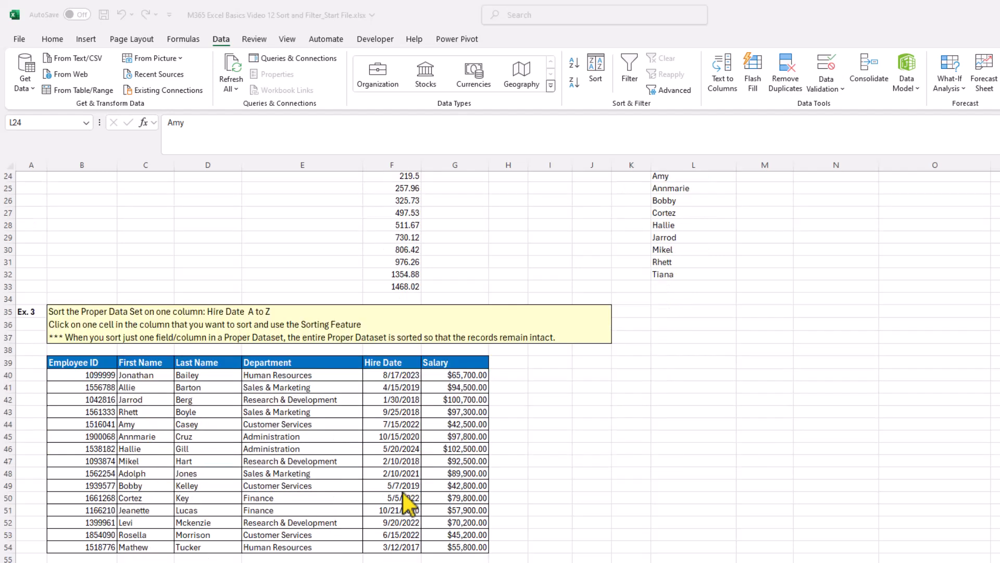
scroll(409, 503, down, 1)
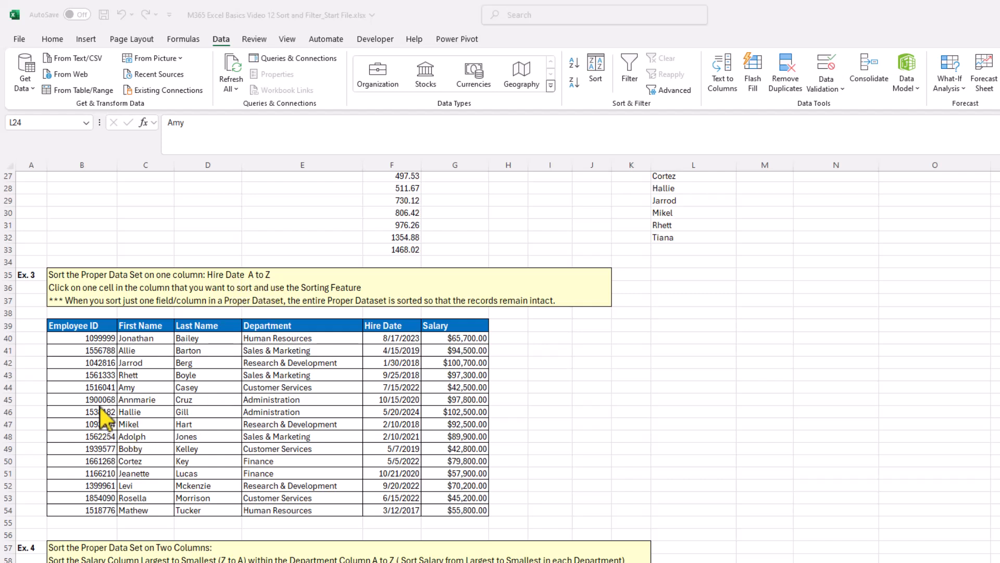
click(80, 386)
drag(79, 386, 454, 389)
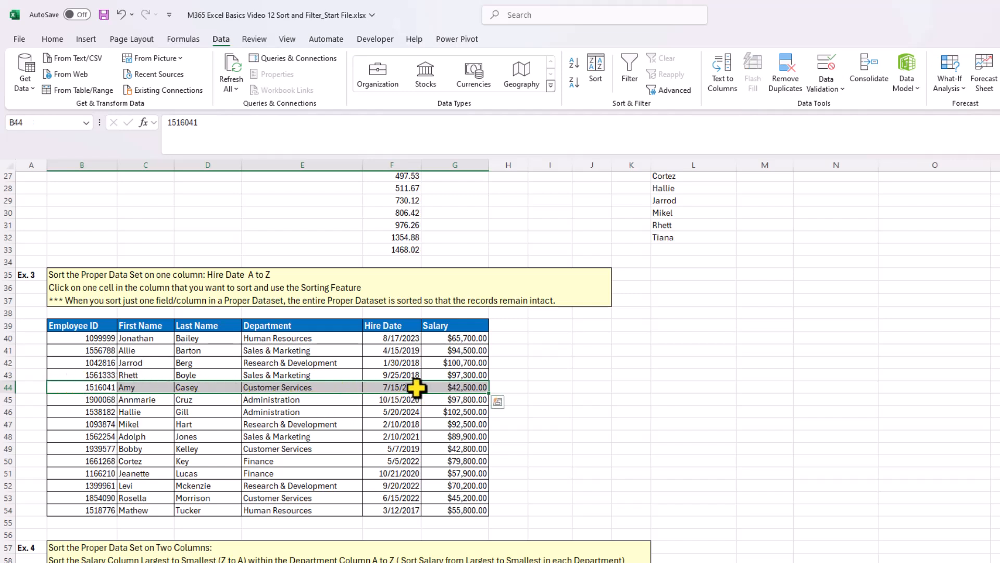
click(53, 42)
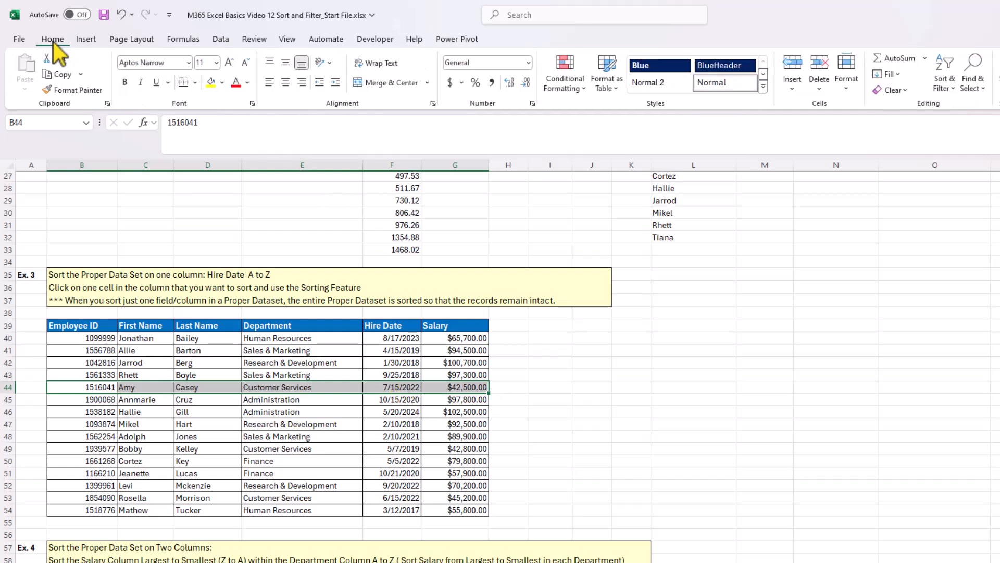
click(223, 84)
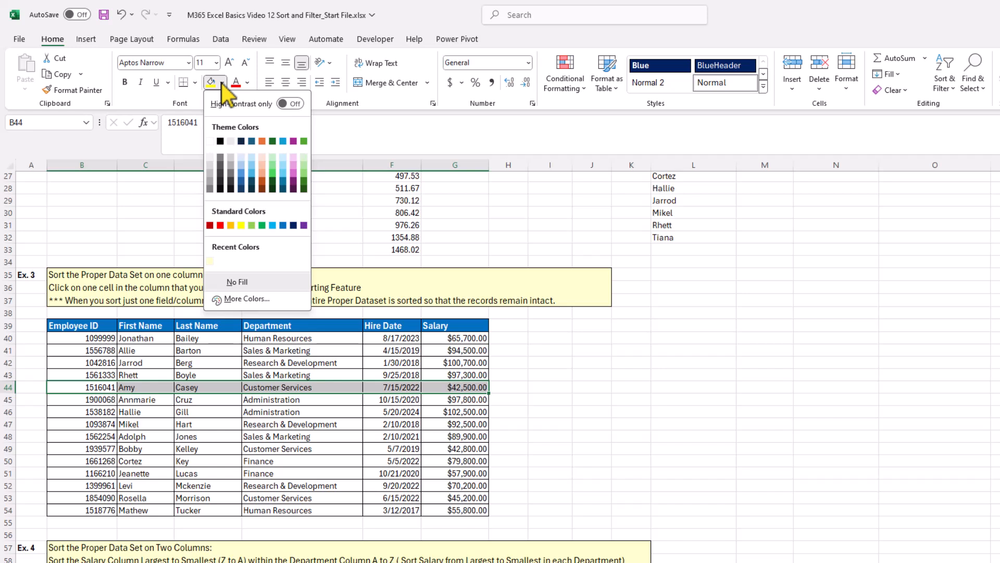
click(241, 225)
click(286, 401)
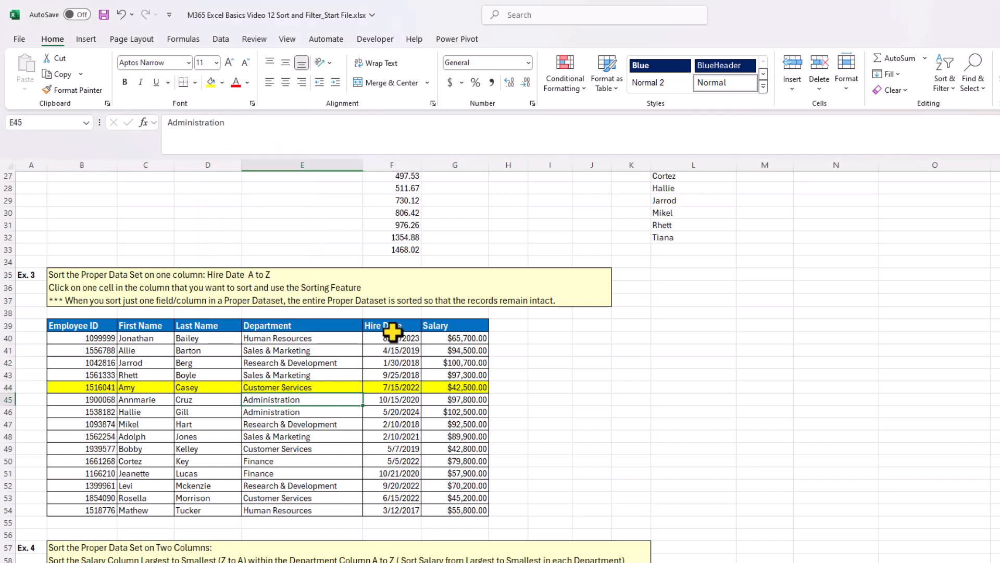
Step: Sort the Ex. 3 dataset by Hire Date in ascending order with the quick sort
click(399, 360)
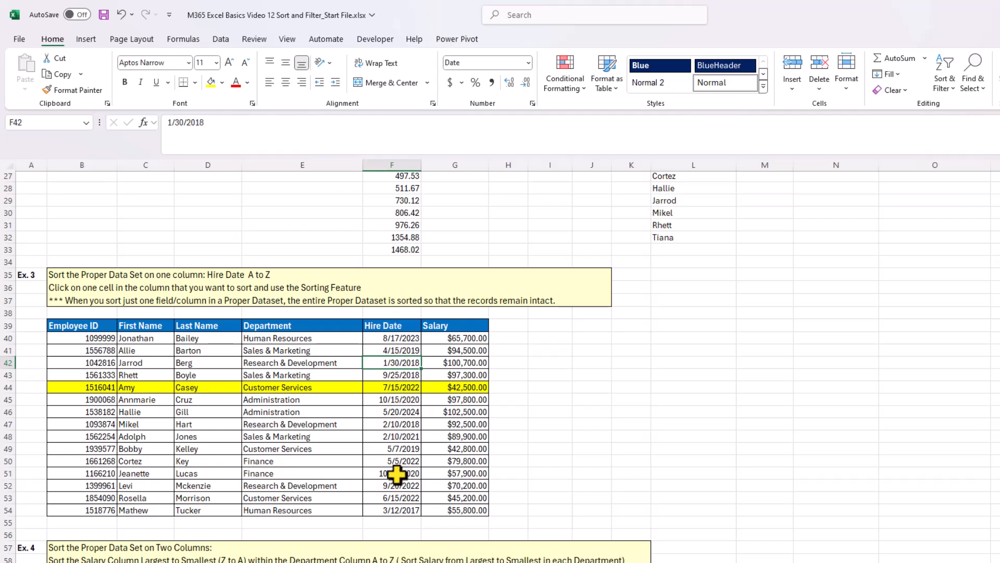
click(221, 40)
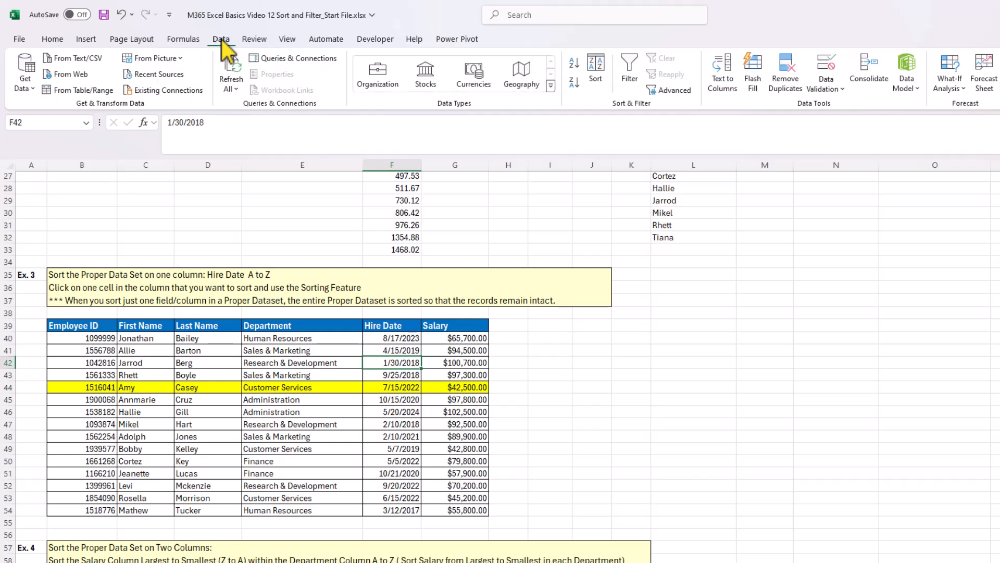
click(573, 64)
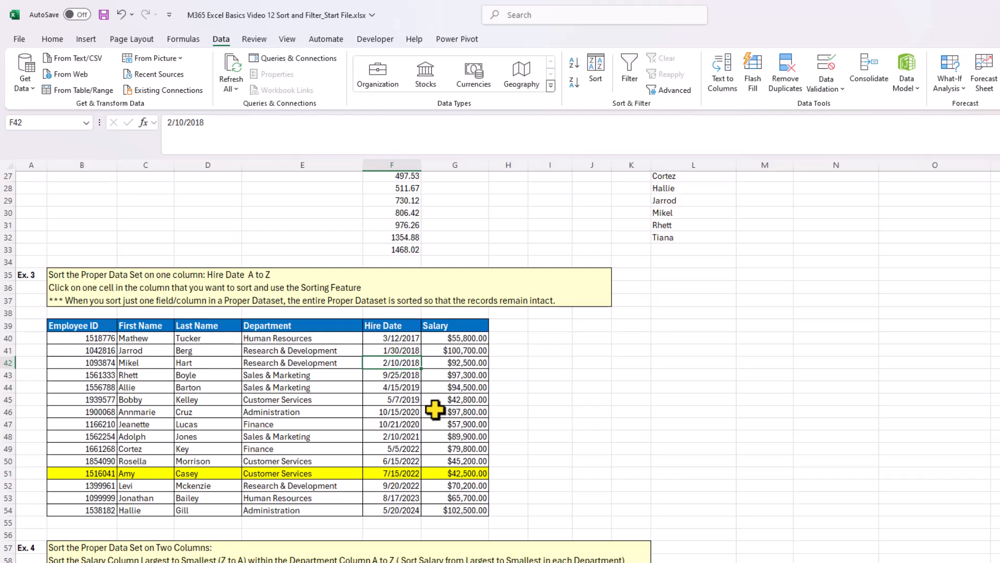
Step: Highlight the record in row 65 of the Ex. 4 dataset, from Employee ID through Salary, with the same yellow fill
scroll(178, 406, down, 7)
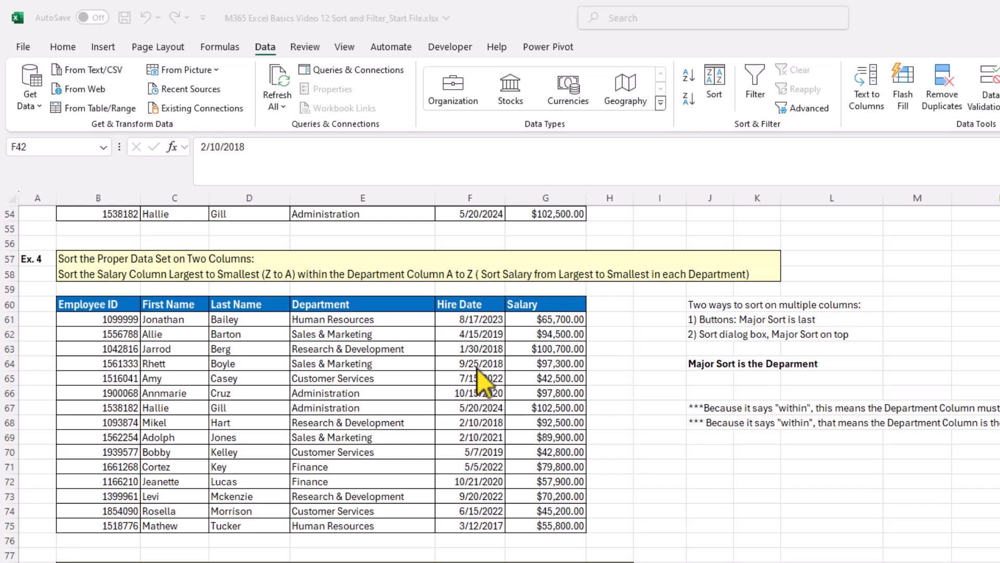
click(549, 363)
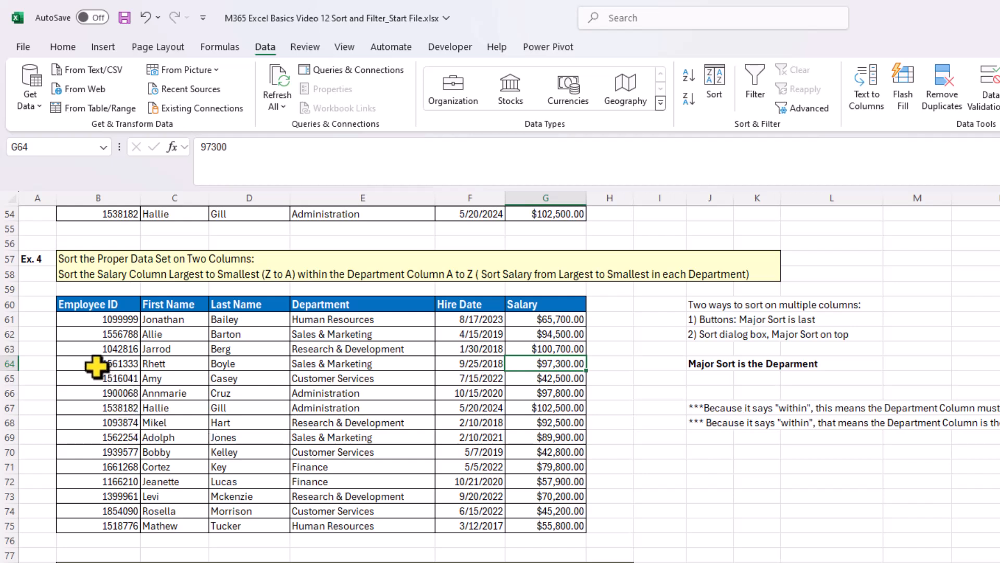
drag(87, 377, 535, 380)
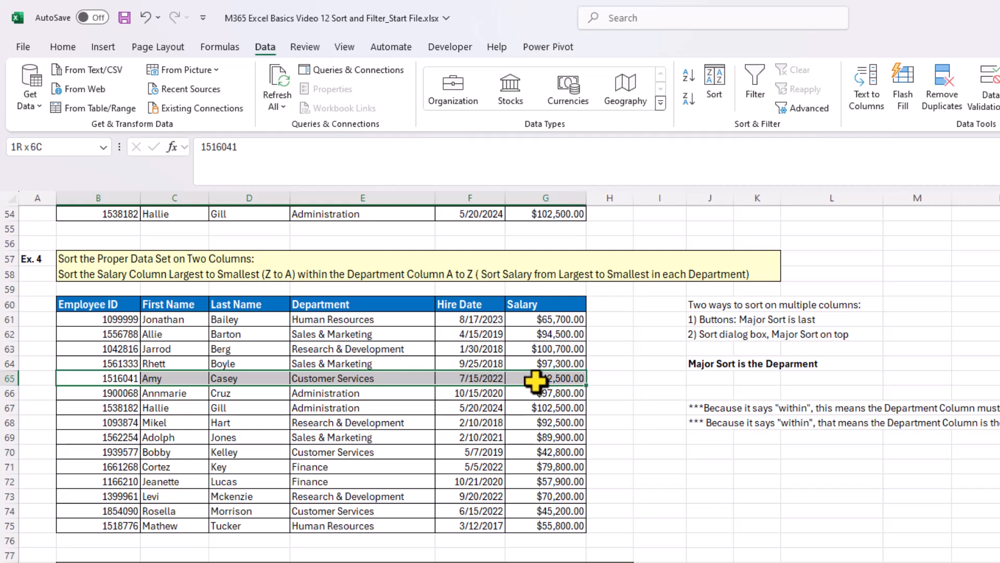
click(62, 46)
click(255, 103)
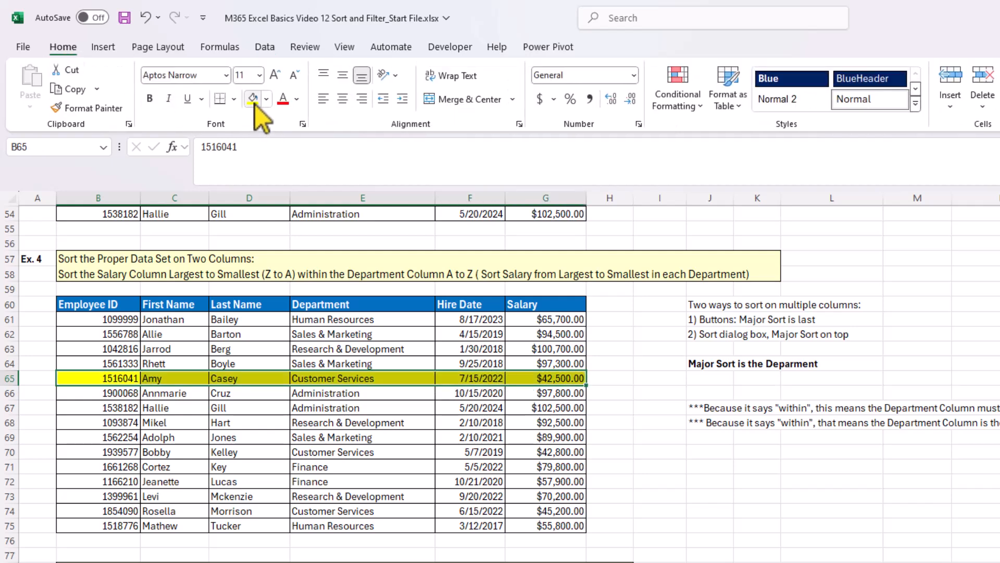
click(556, 351)
Step: Try the quick sorts on the Ex. 4 dataset: Salary largest to smallest first, followed by Department A to Z
click(547, 410)
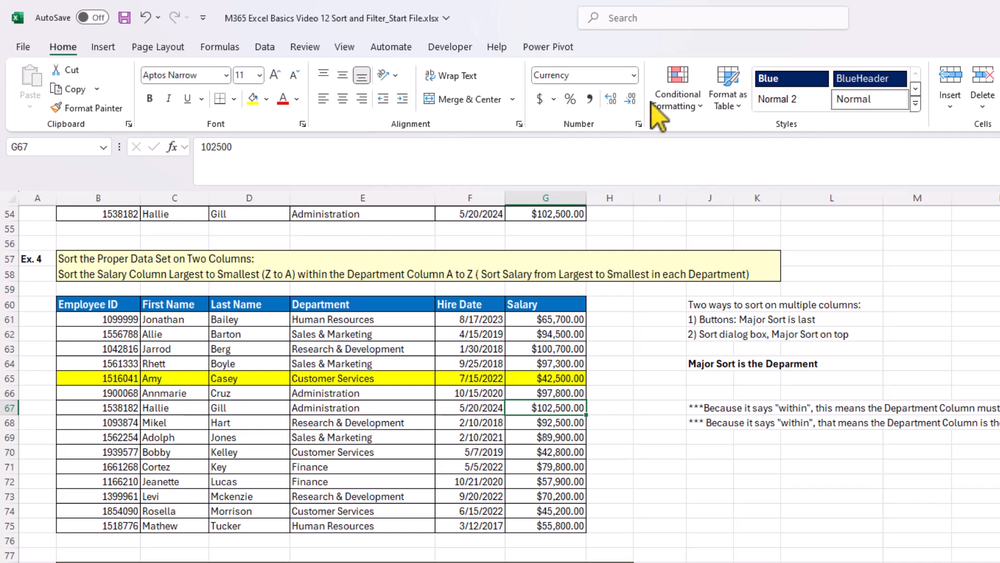
click(266, 48)
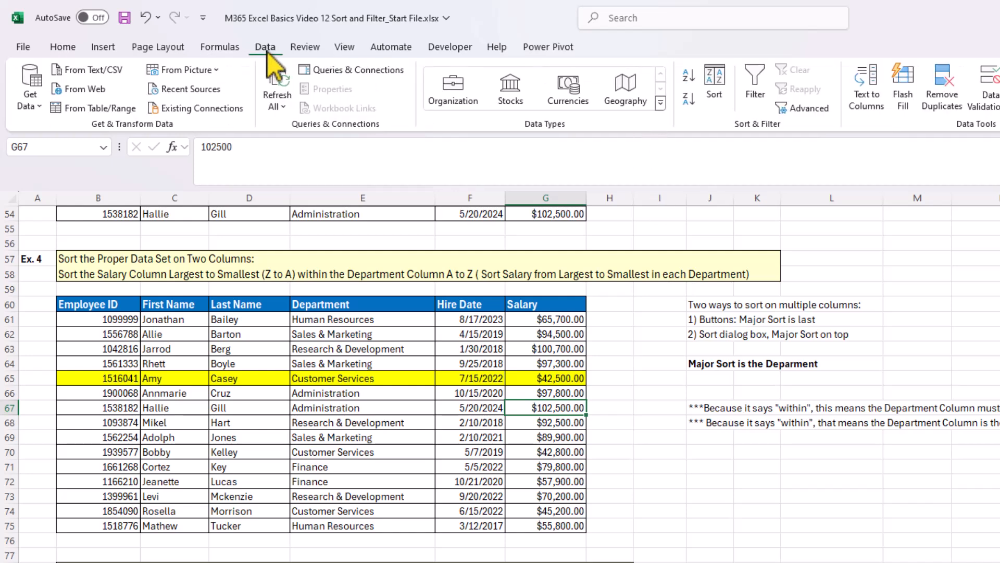
click(687, 100)
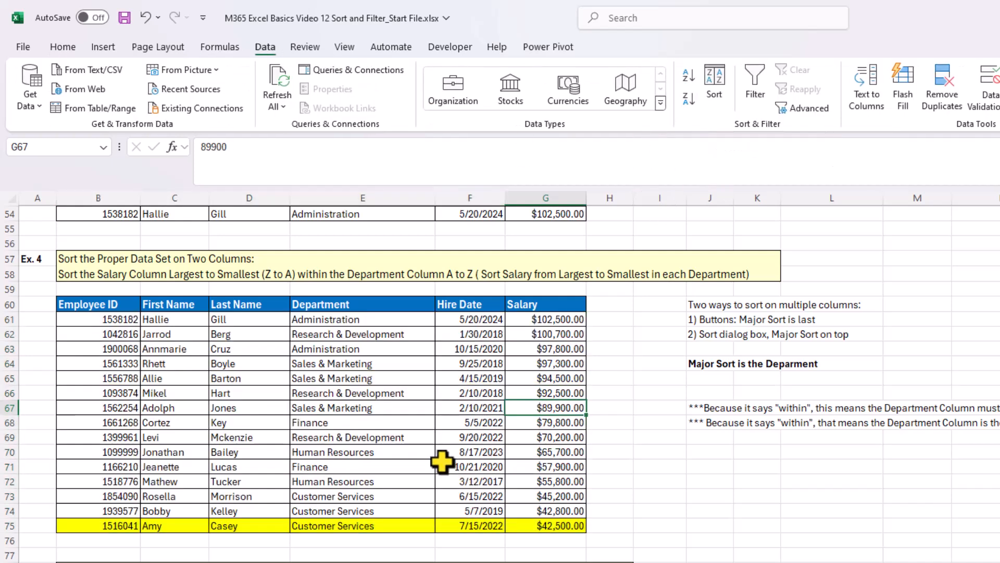
click(342, 366)
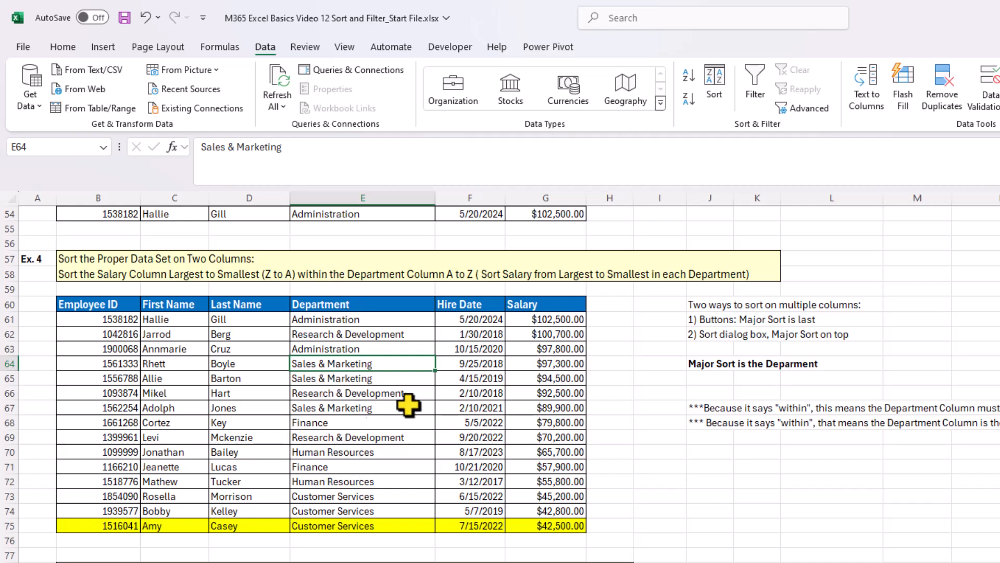
click(690, 74)
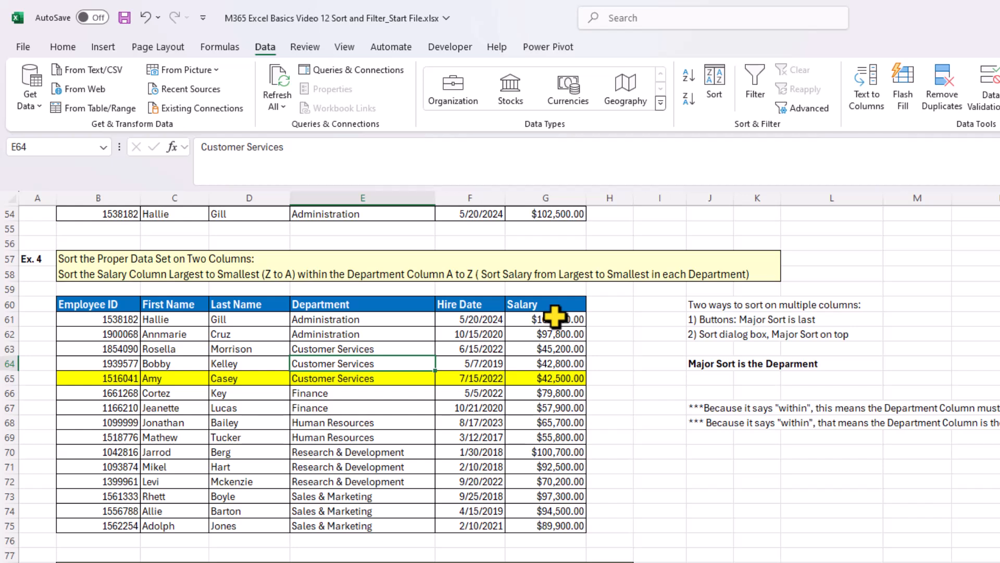
Step: Examine the salary order within the Administration, Customer Services and Research & Development groups of the Ex. 4 dataset
drag(366, 320, 379, 329)
drag(546, 319, 547, 332)
drag(384, 347, 398, 379)
drag(549, 348, 552, 376)
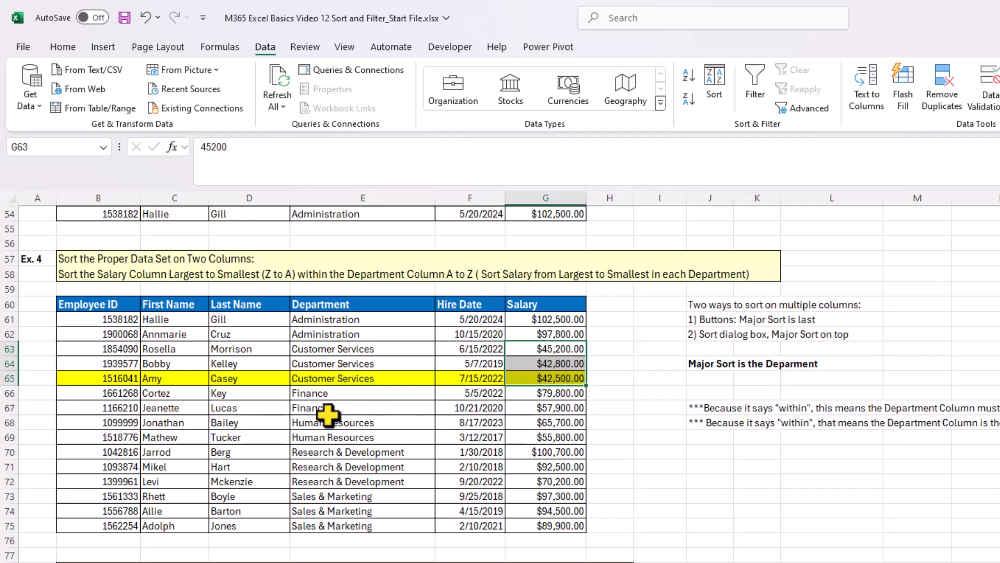
drag(366, 451, 538, 475)
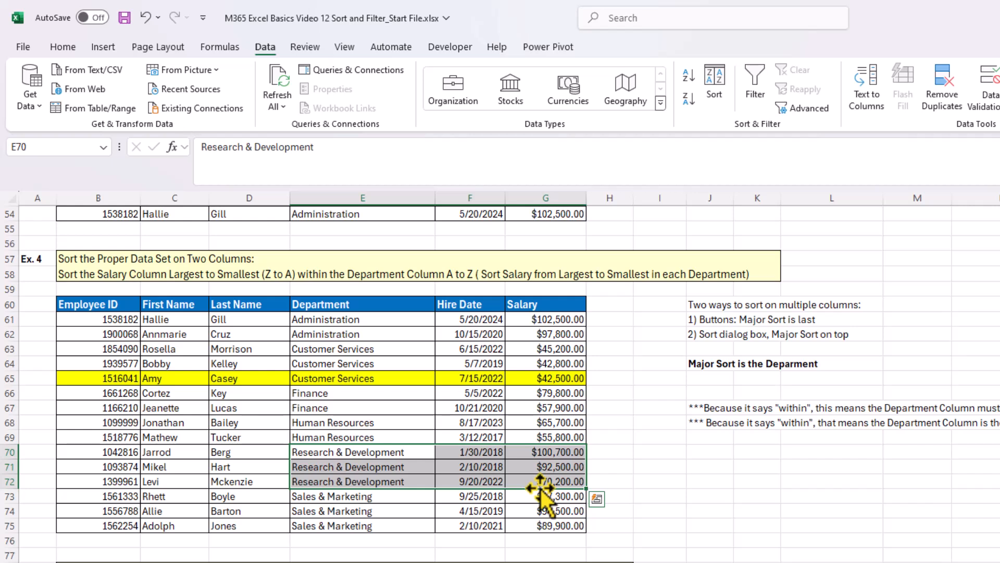
click(370, 409)
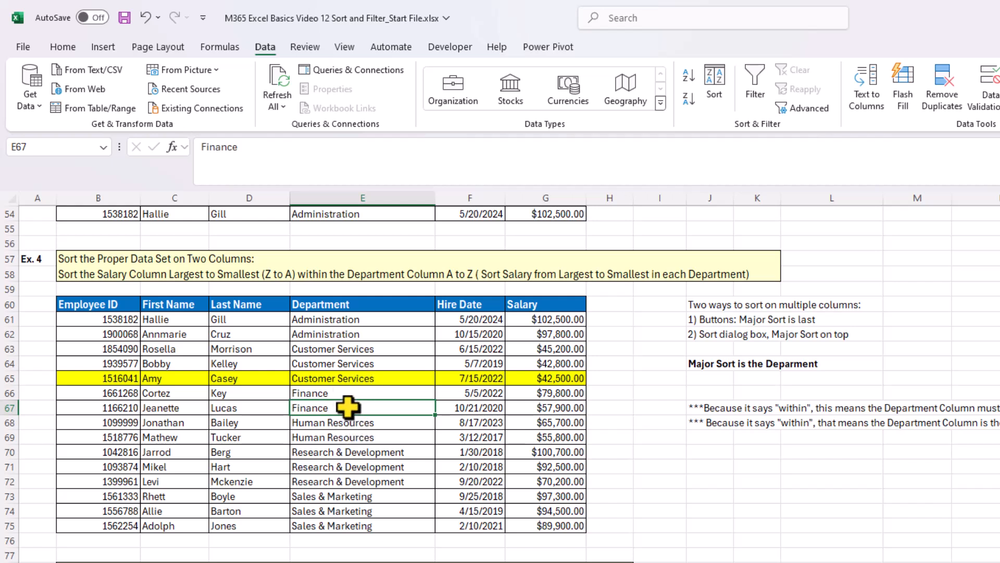
Step: Undo both the Department and Salary sorts on the Ex. 4 dataset
key(ctrl+z)
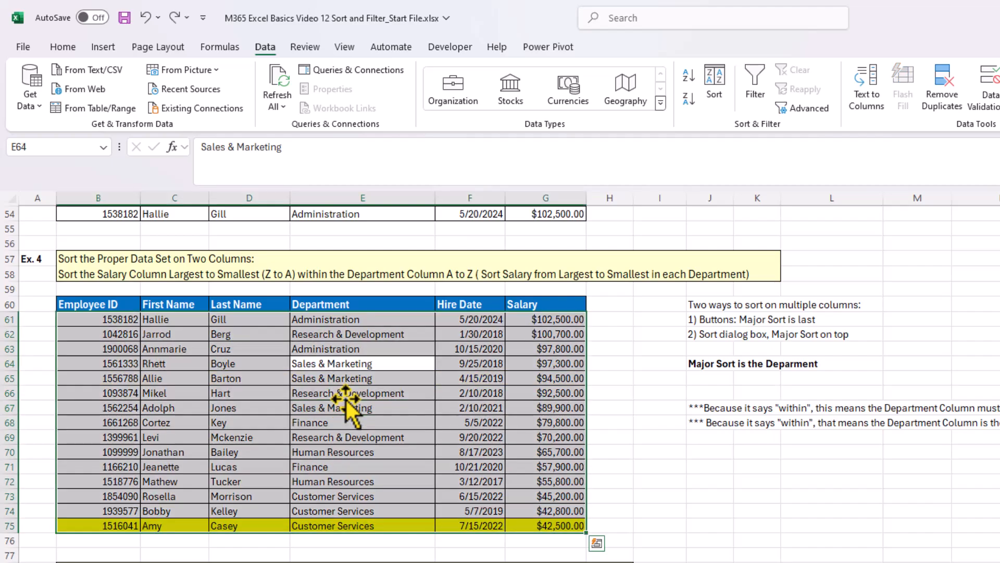
key(ctrl+y)
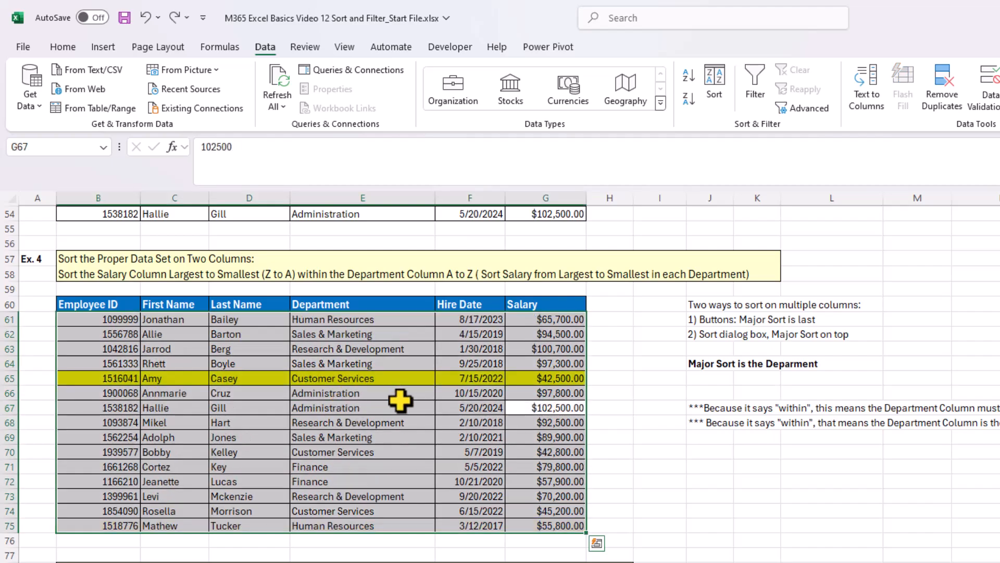
click(400, 401)
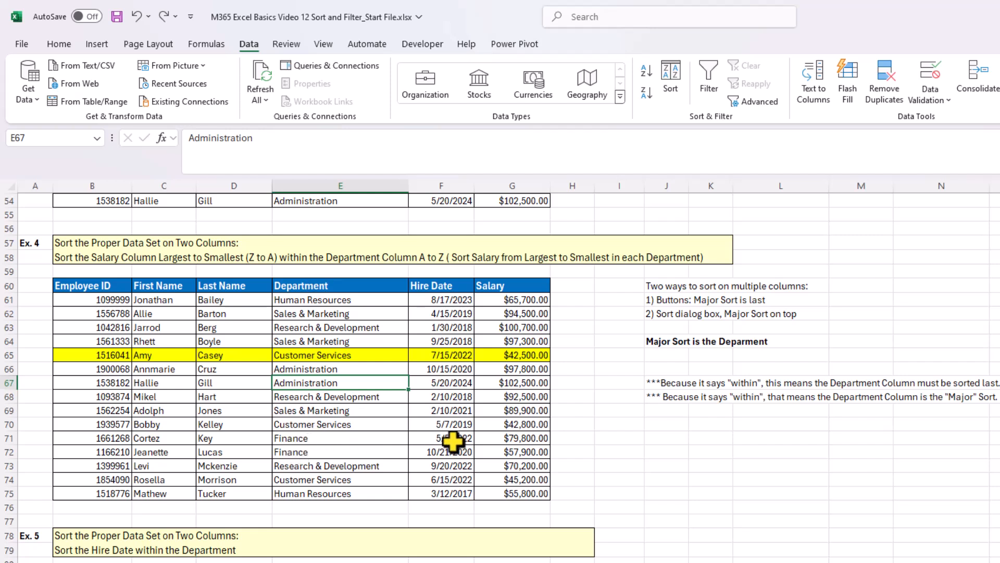
Step: Start a custom sort of the Ex. 4 dataset with Department as the first level, on cell values, A to Z
click(671, 76)
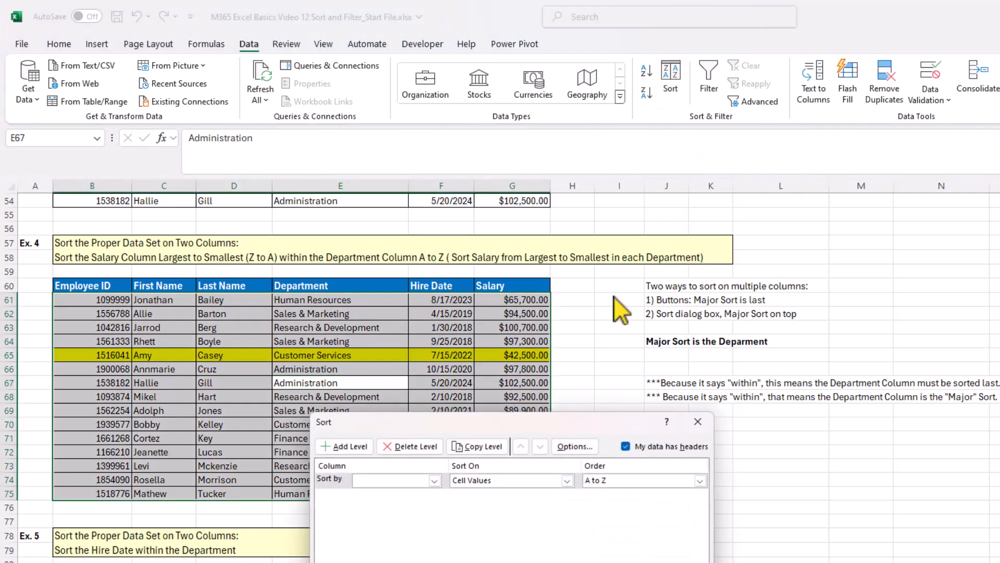
drag(502, 429, 771, 294)
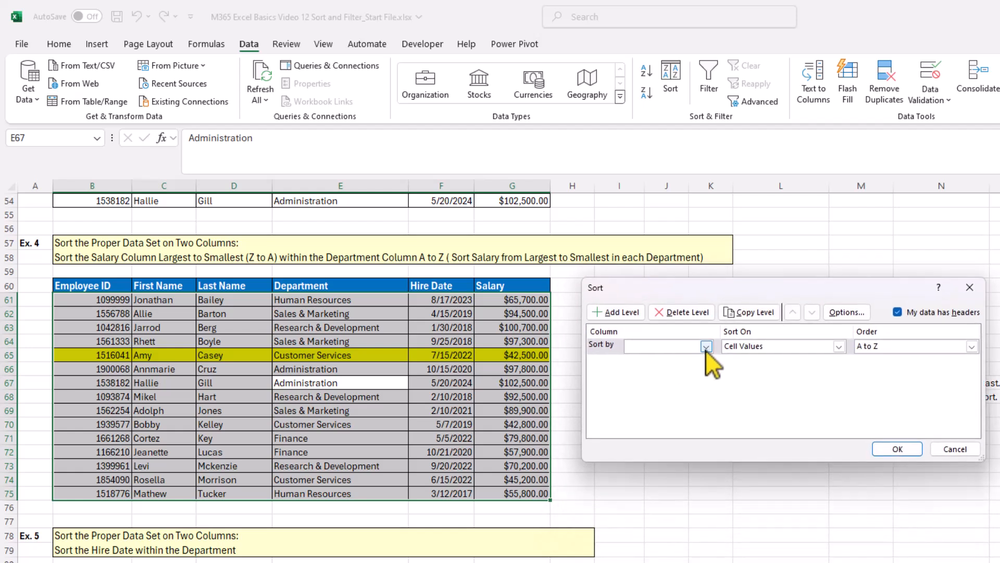
click(705, 347)
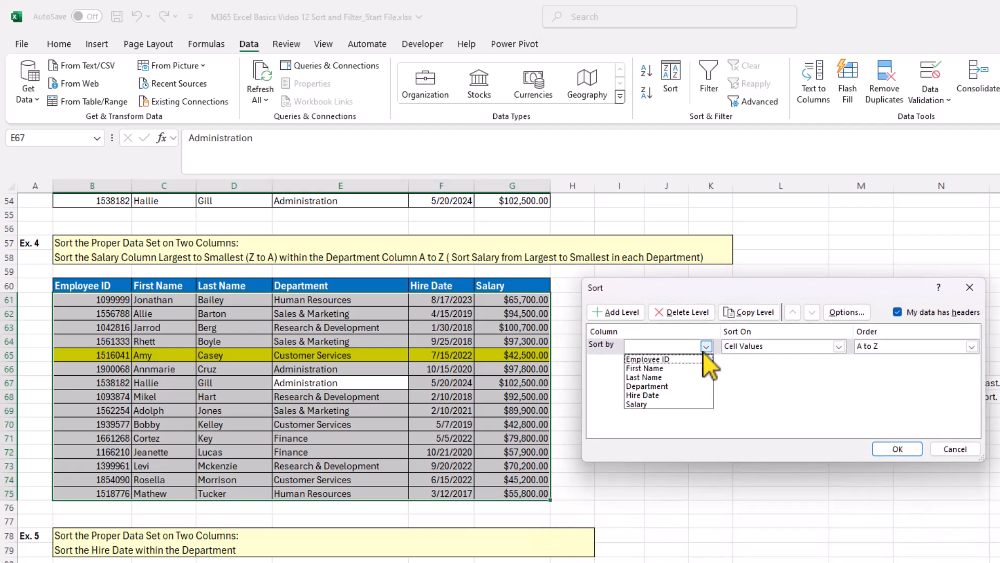
click(665, 387)
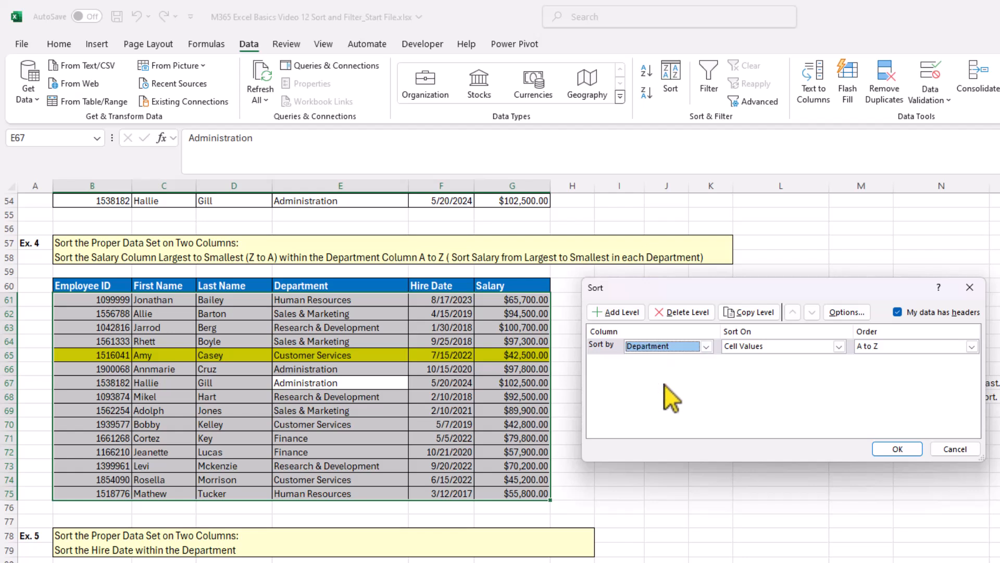
click(839, 347)
click(843, 354)
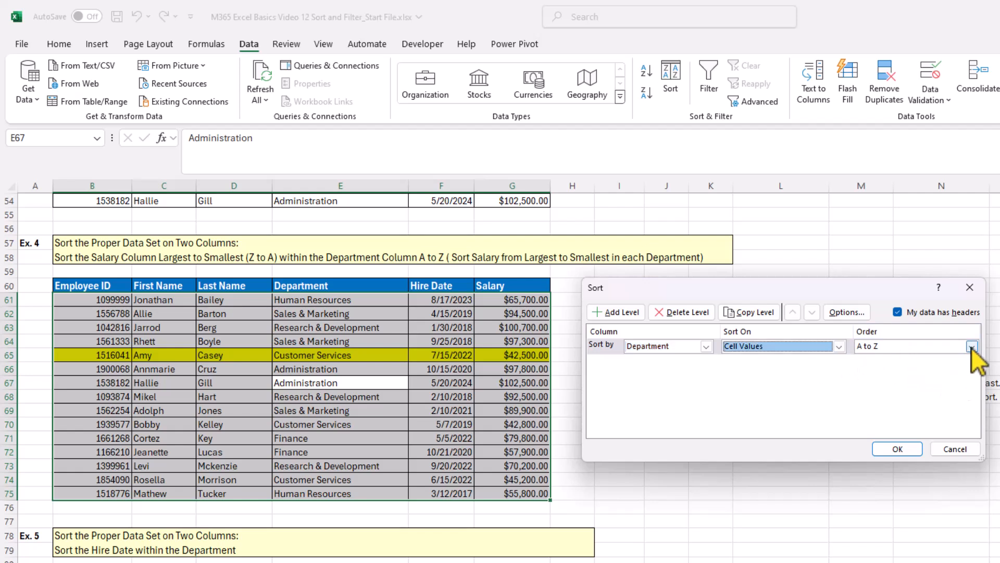
Step: Add a second sort level for Salary on cell values, Largest to Smallest, and apply the two-level sort to the Ex. 4 dataset
click(611, 311)
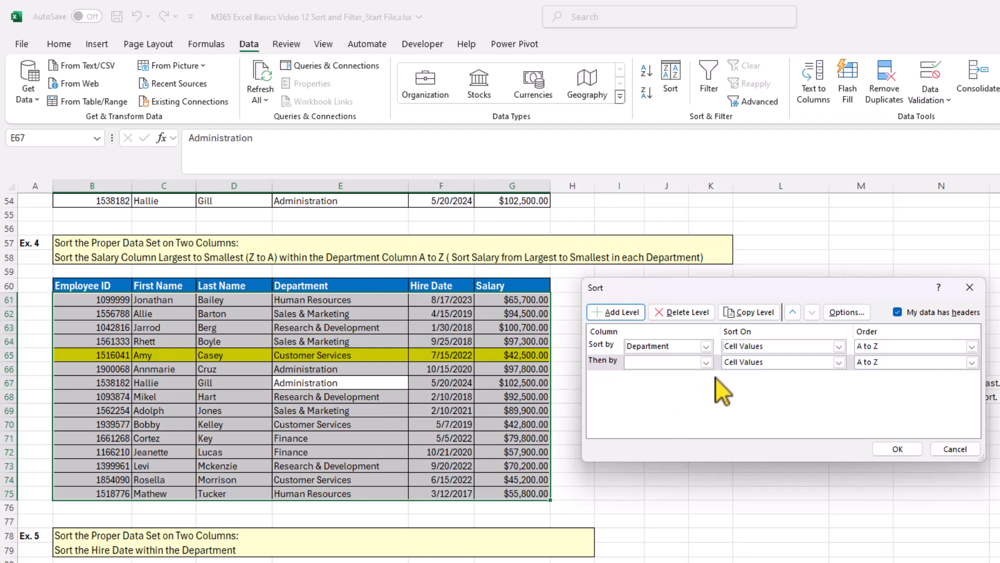
click(706, 362)
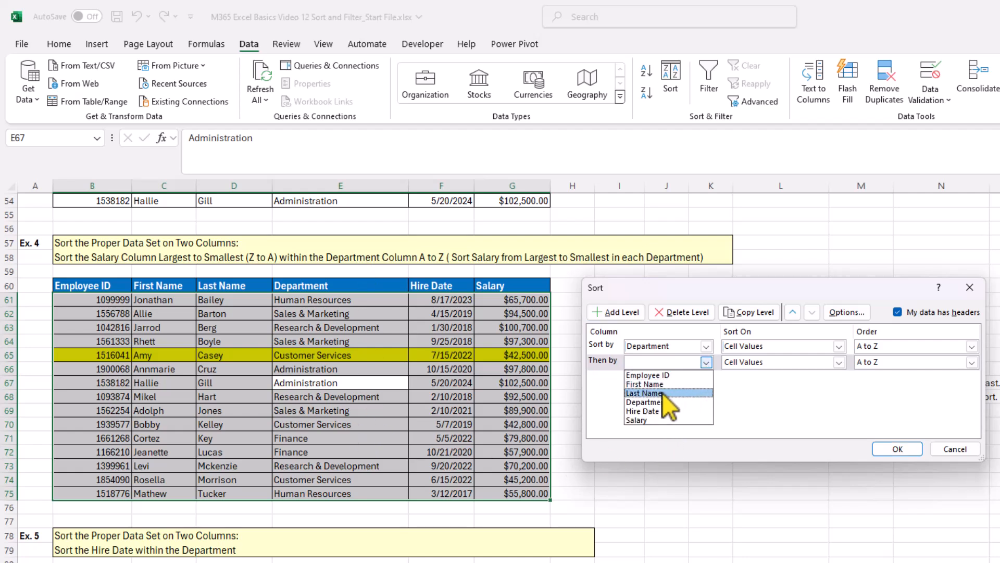
click(646, 425)
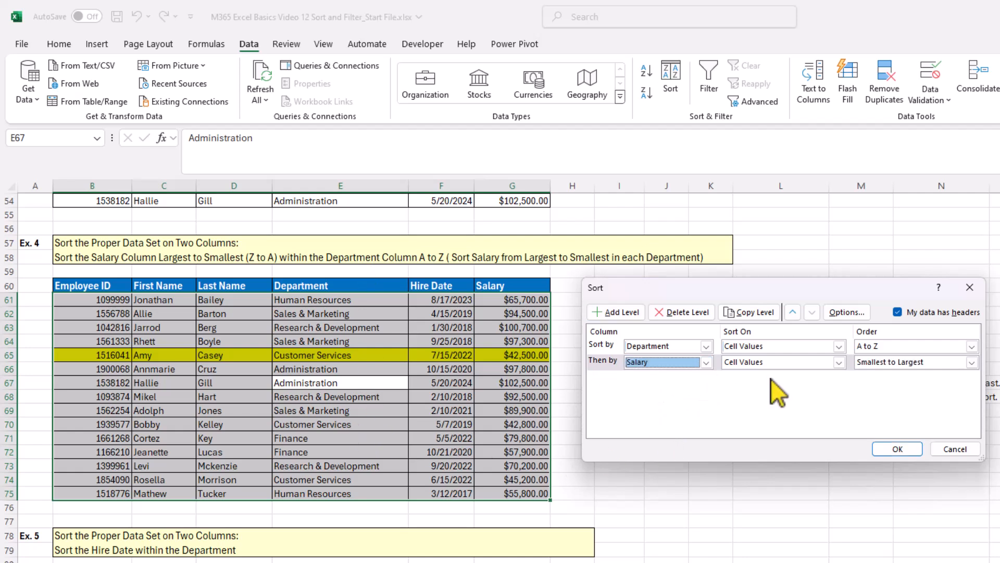
click(839, 362)
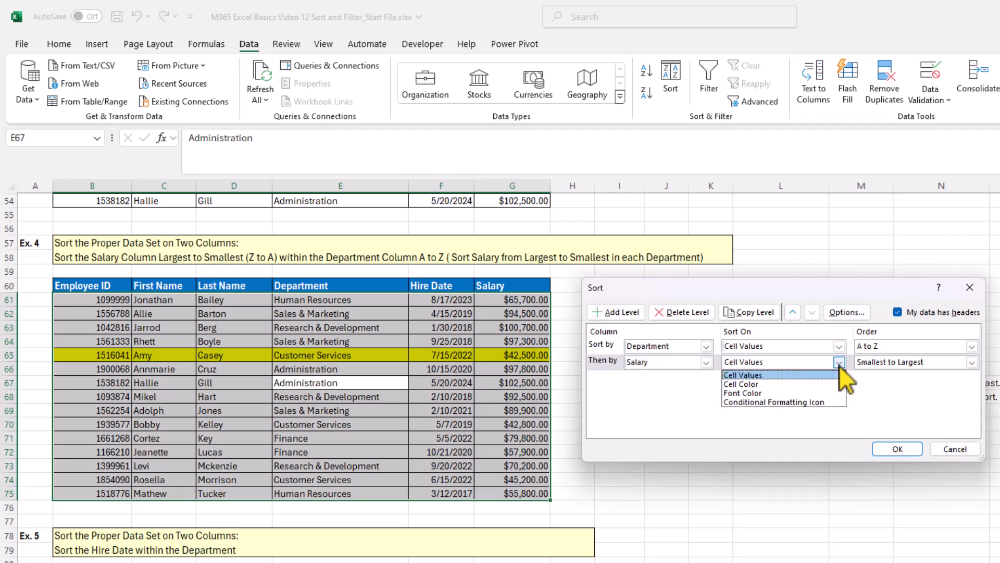
click(809, 373)
click(971, 362)
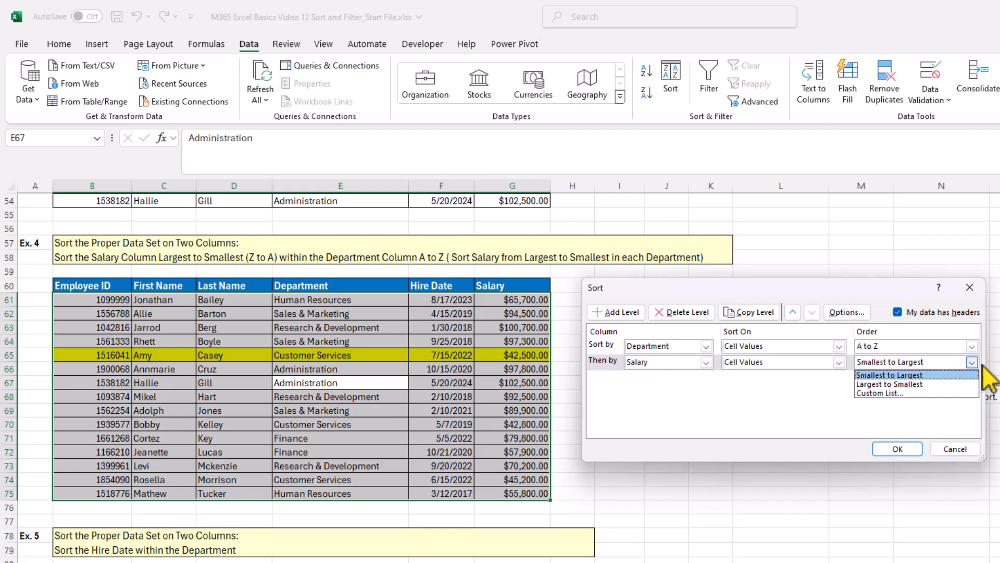
click(934, 385)
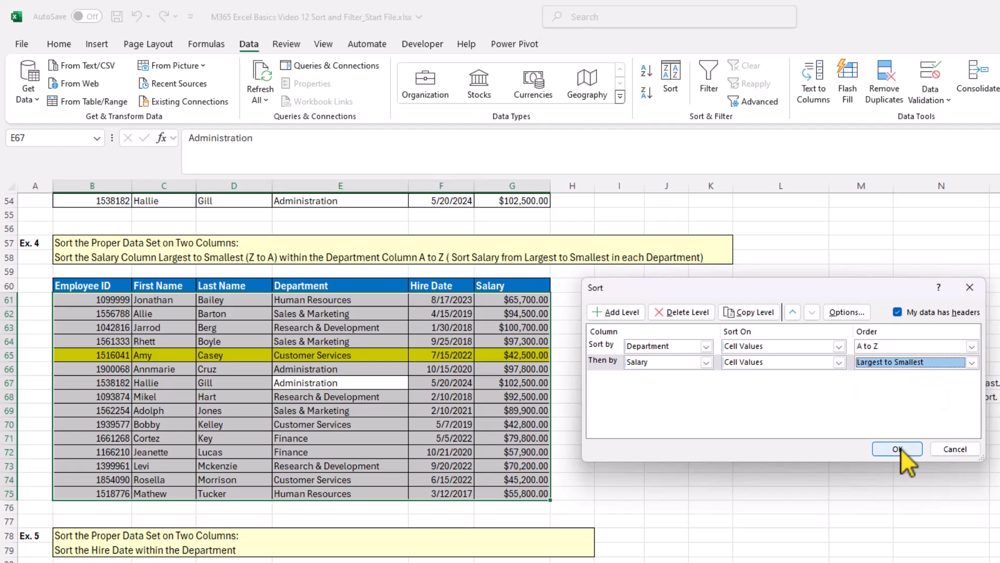
click(898, 449)
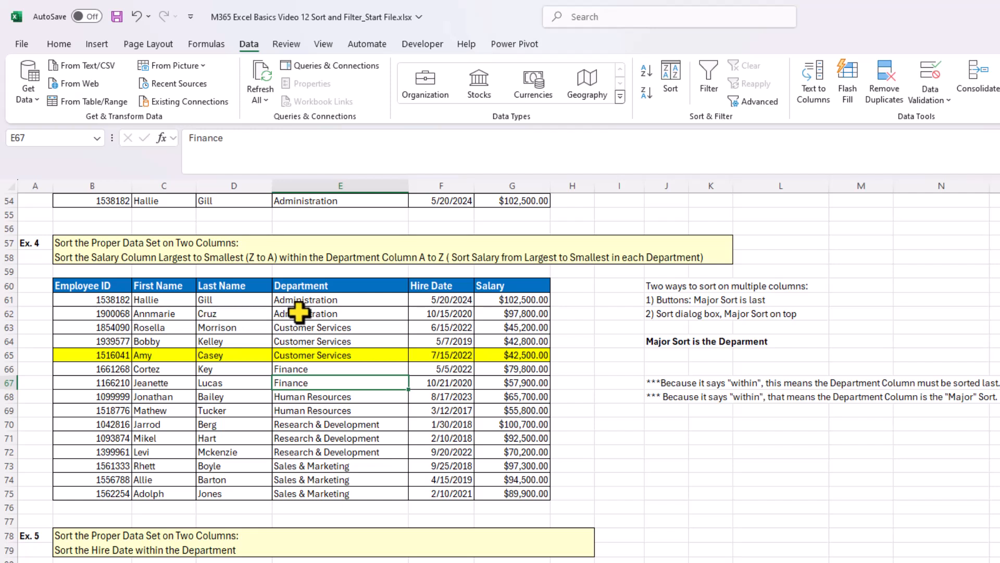
Step: Examine the salary order within the Administration, Customer Services and Sales & Marketing groups of the Ex. 4 dataset
drag(312, 299, 517, 319)
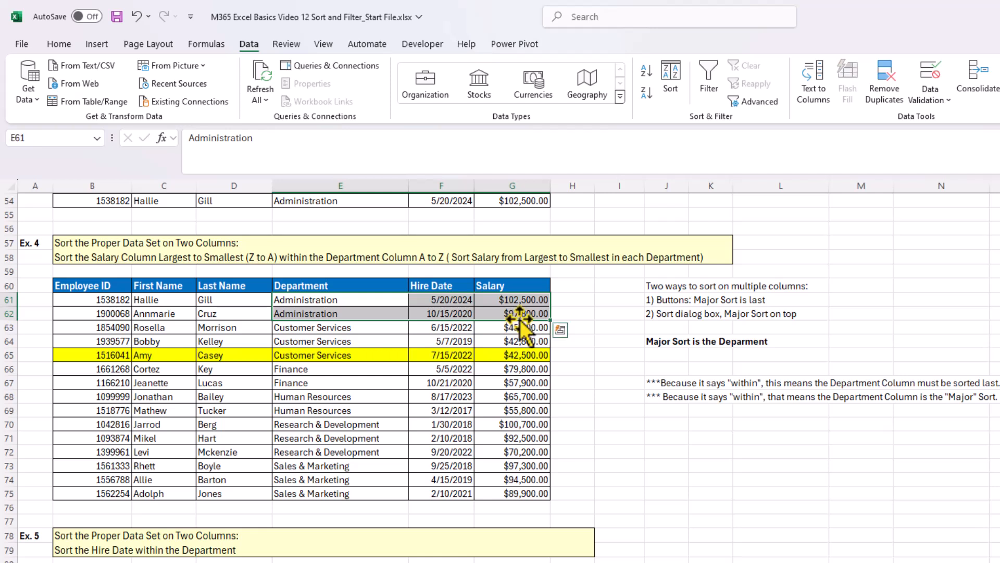
drag(306, 327, 506, 359)
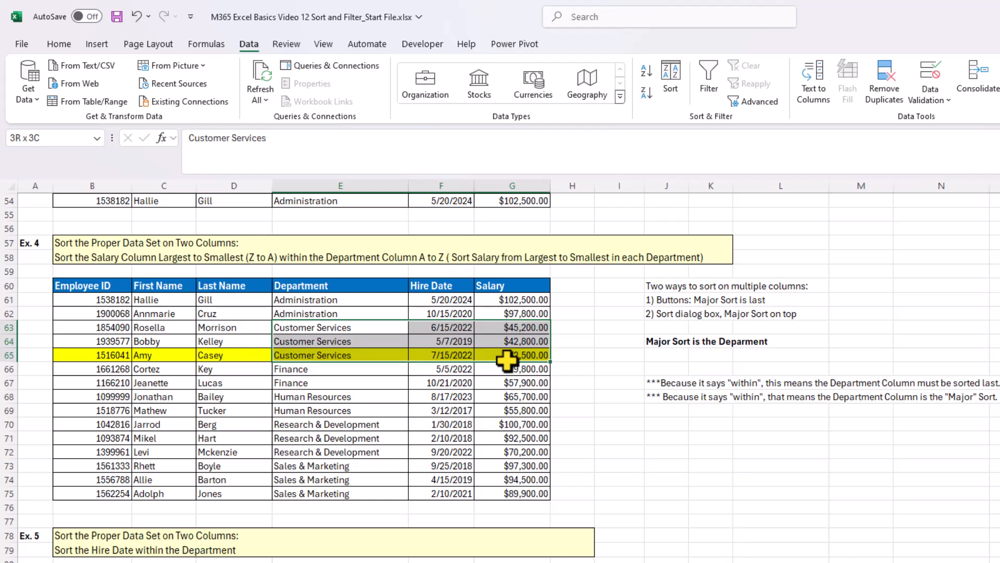
drag(284, 465, 481, 494)
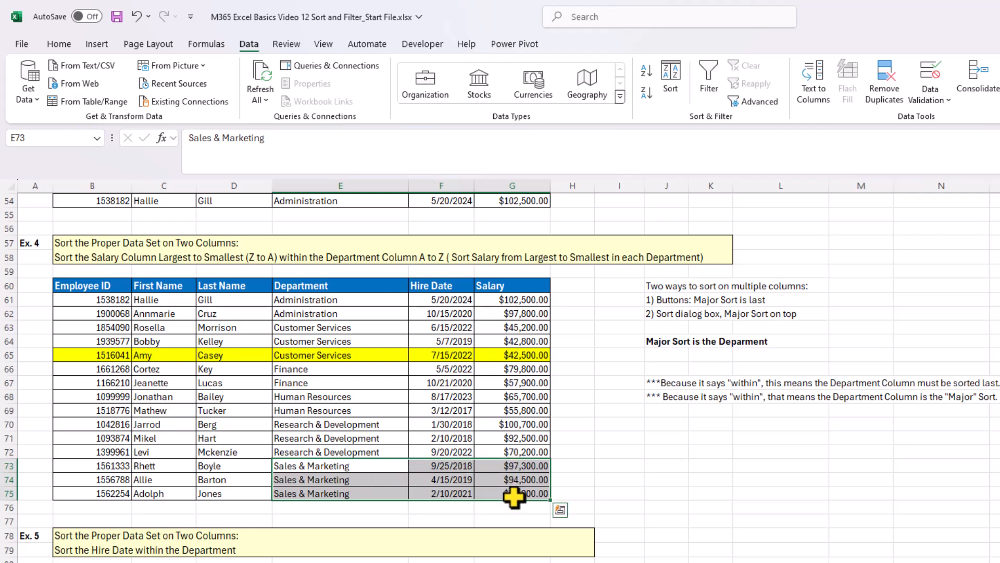
click(584, 479)
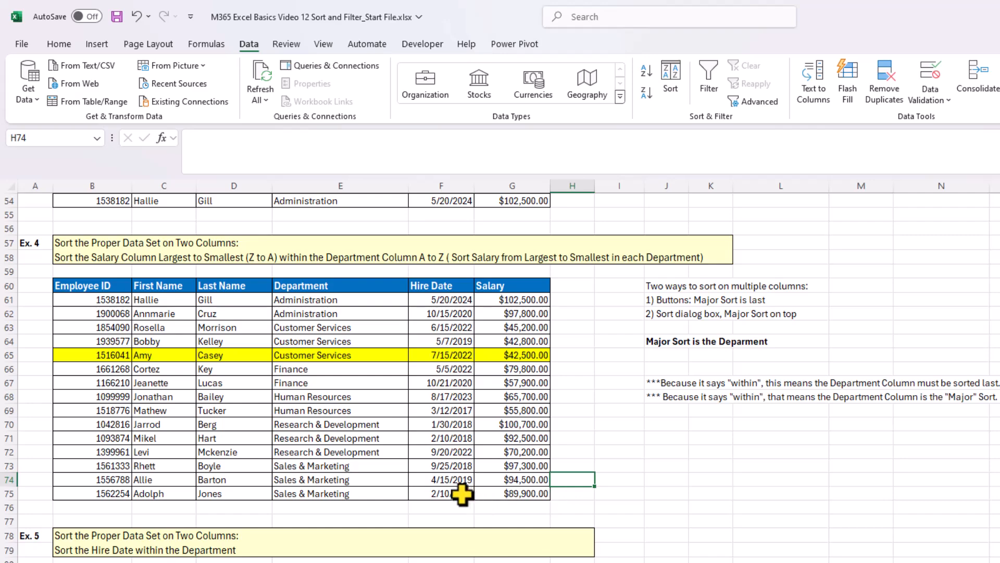
Step: Quick-sort the Ex. 5 dataset by Hire Date oldest to newest first, followed by Department A to Z
scroll(461, 494, down, 1)
scroll(460, 491, down, 4)
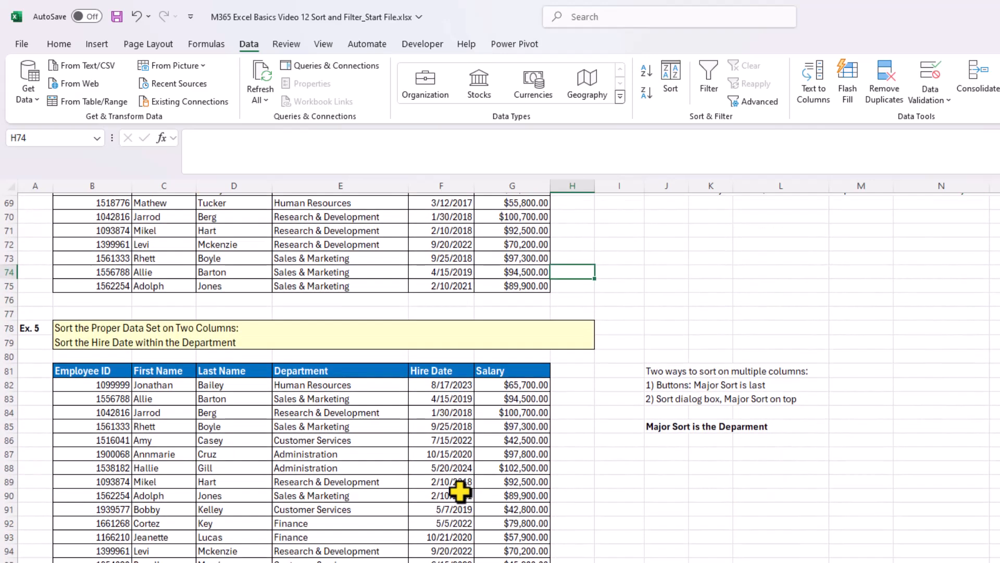
scroll(458, 490, down, 1)
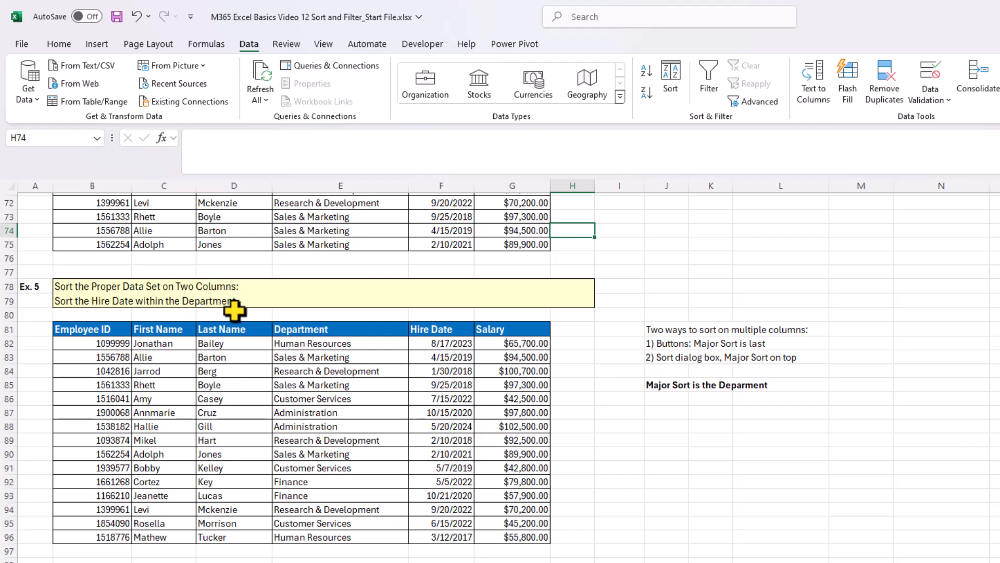
click(446, 368)
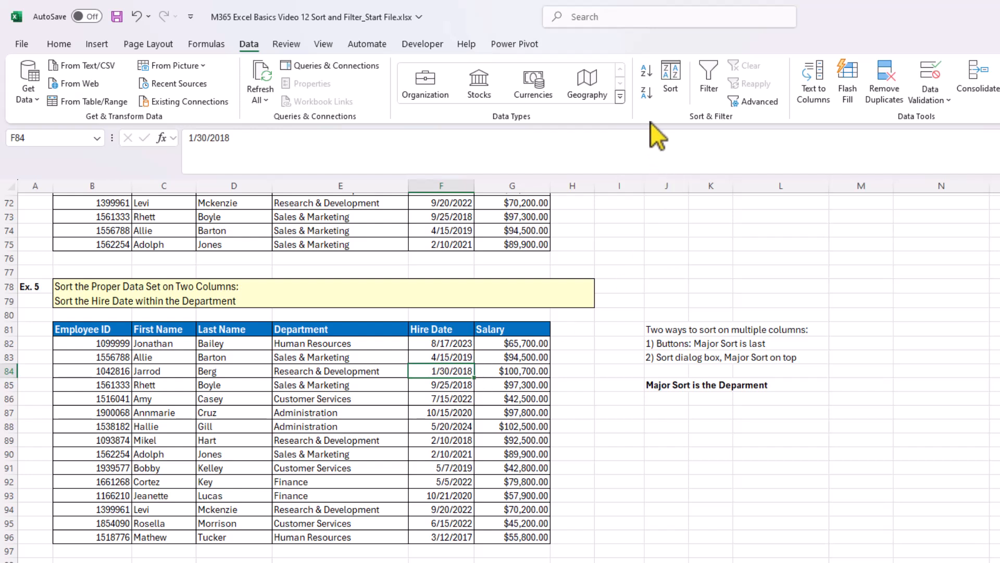
click(648, 76)
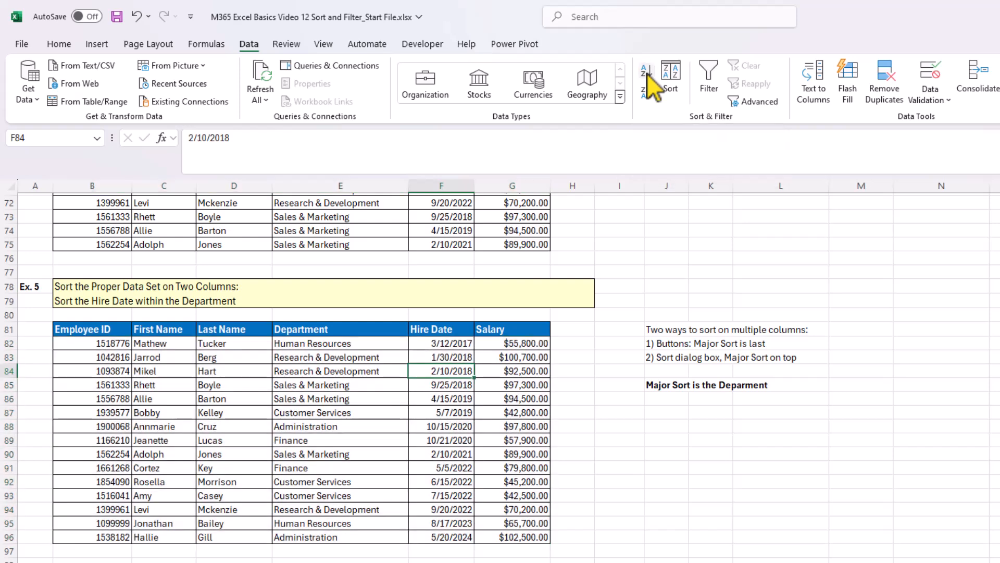
click(326, 385)
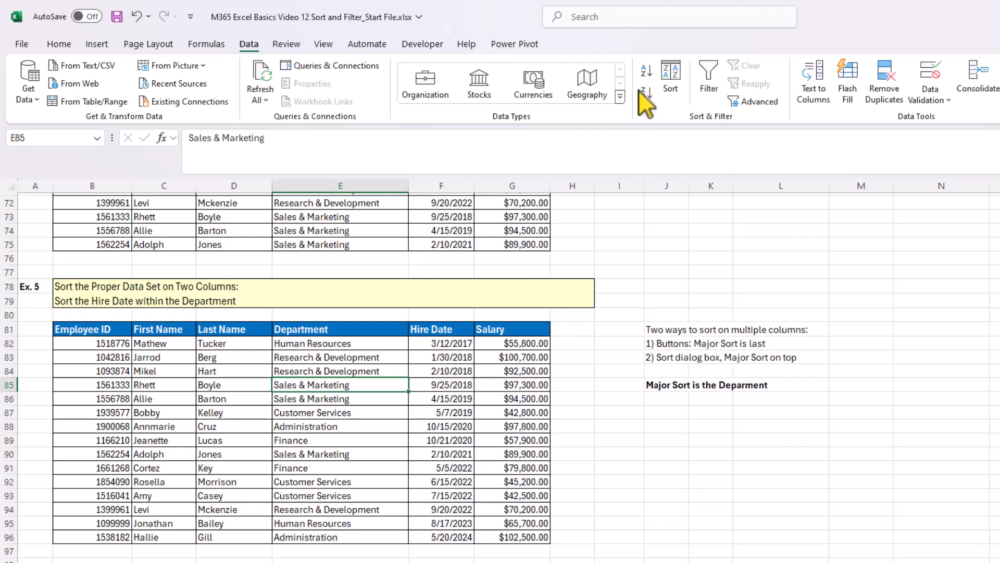
click(646, 72)
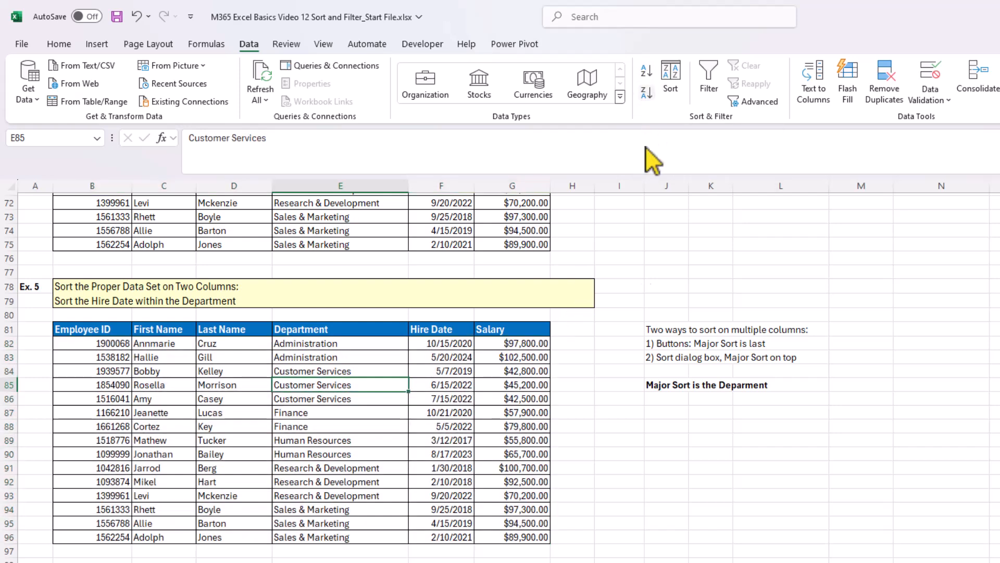
Step: Examine the hire date order within the Administration, Customer Services and Research & Development groups of the Ex. 5 dataset
drag(311, 345, 509, 358)
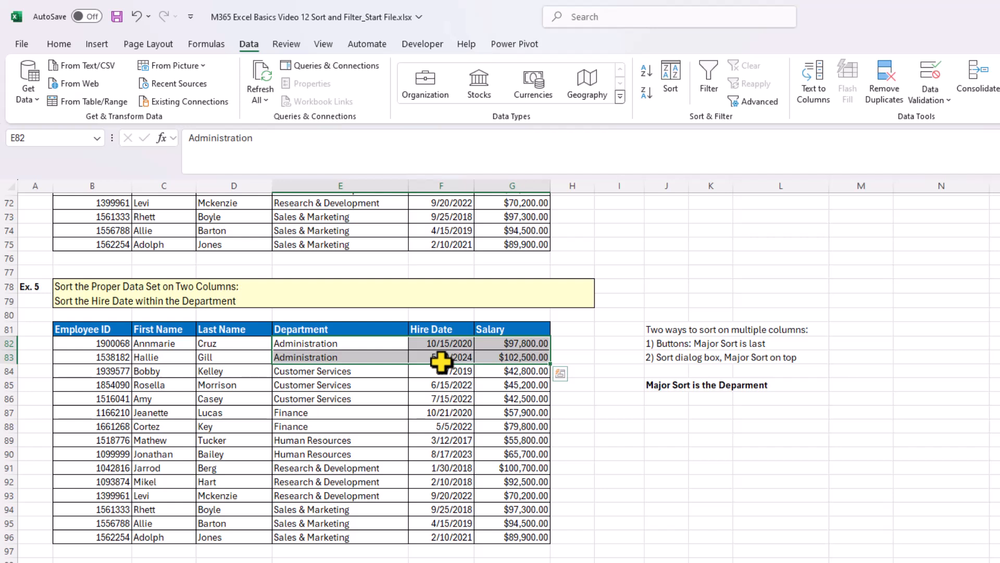
drag(319, 368, 461, 400)
click(301, 469)
drag(300, 469, 437, 493)
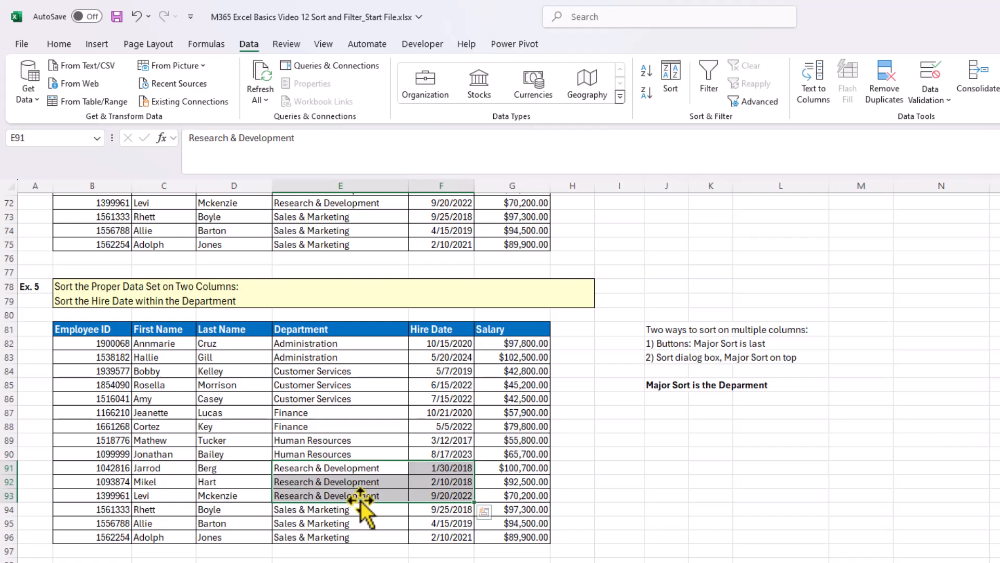
scroll(361, 499, down, 4)
scroll(361, 499, down, 3)
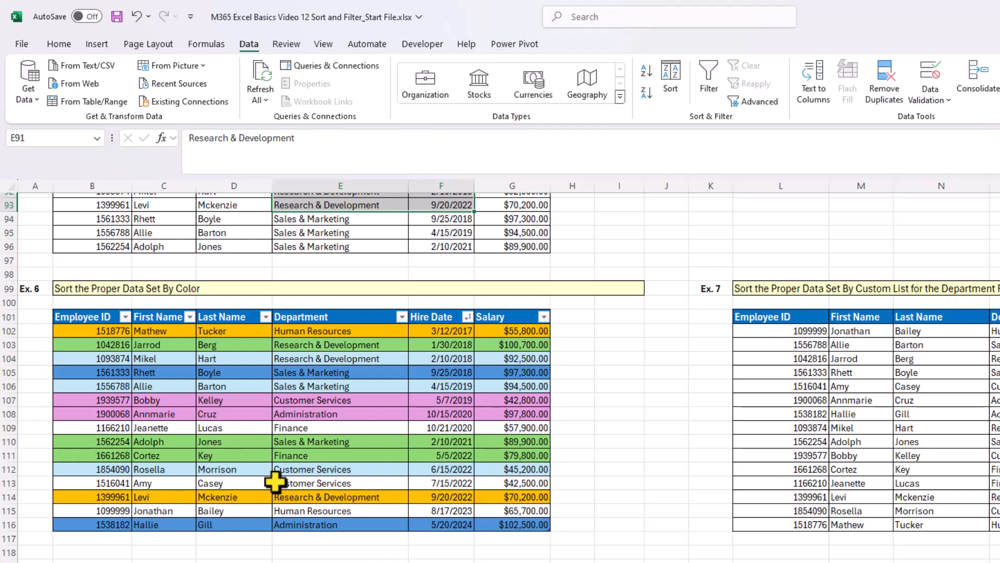
click(211, 345)
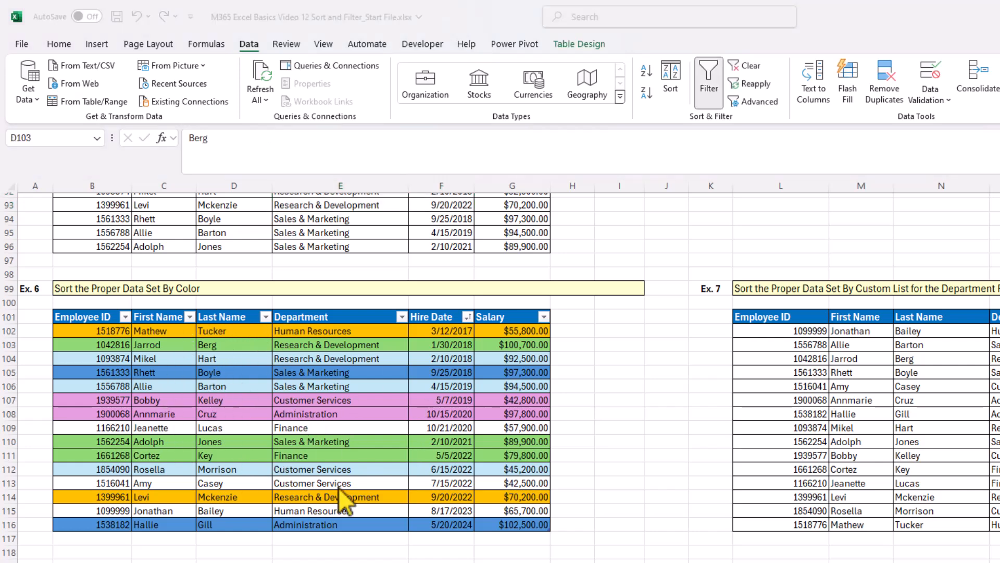
click(266, 316)
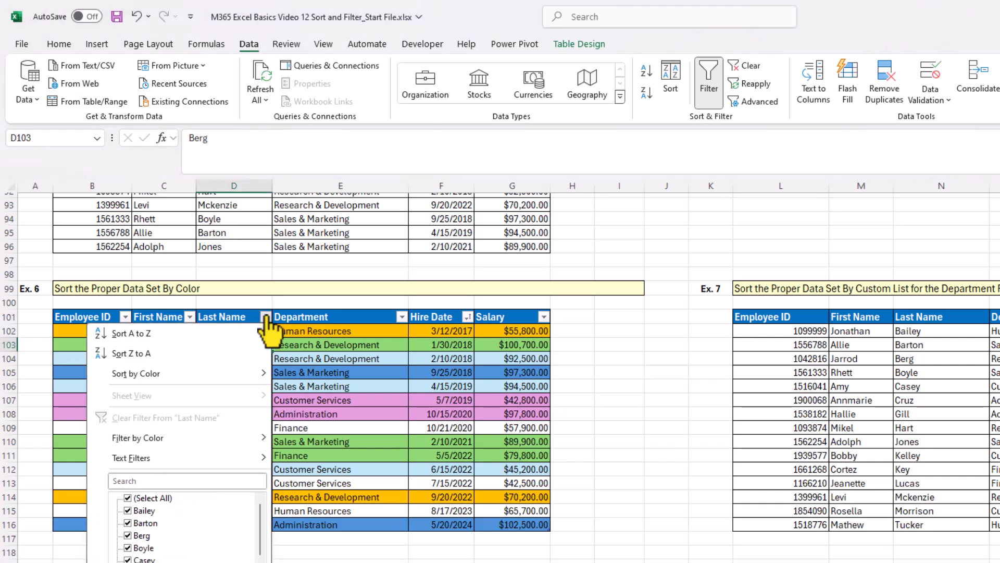
mouse_move(168, 374)
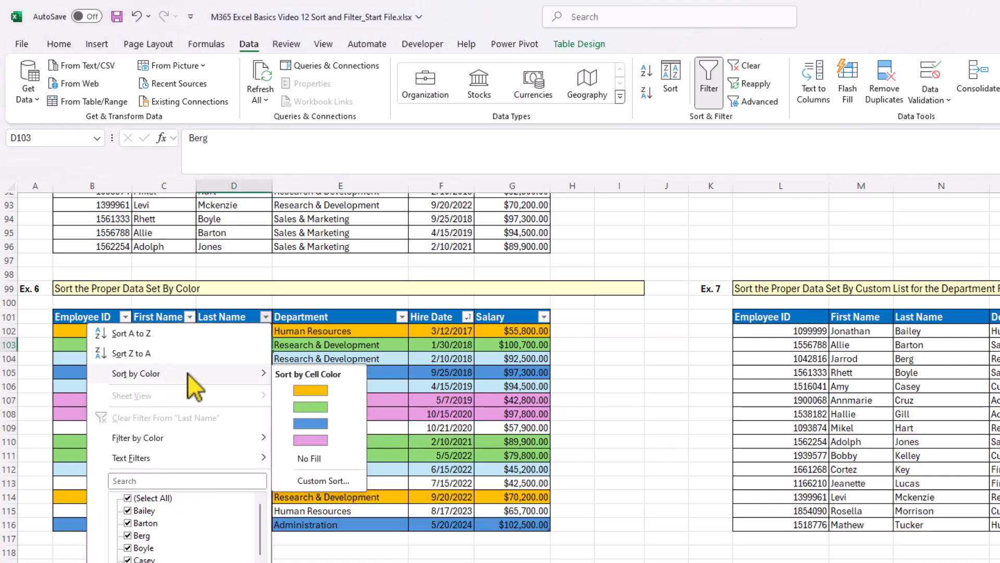
click(311, 479)
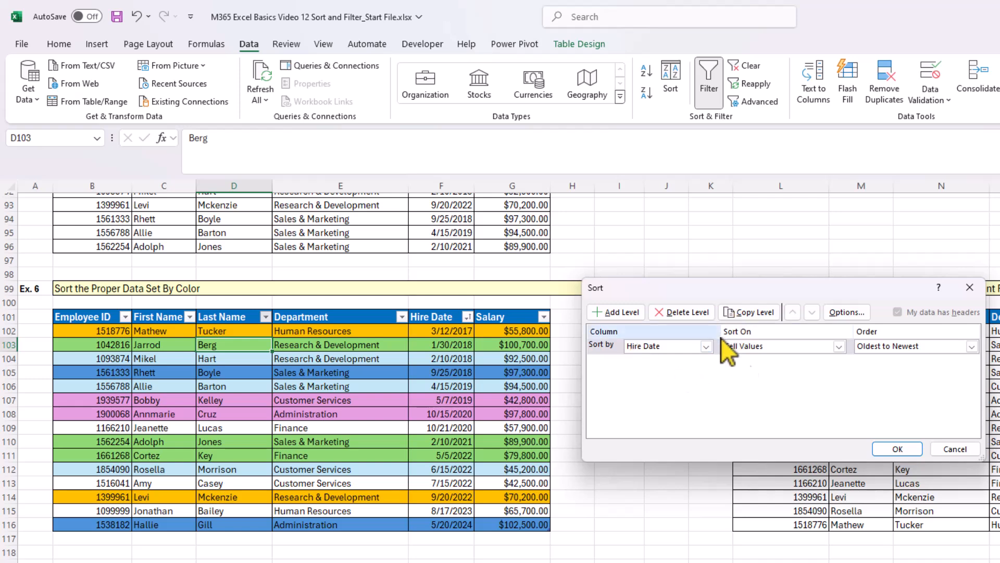
click(961, 450)
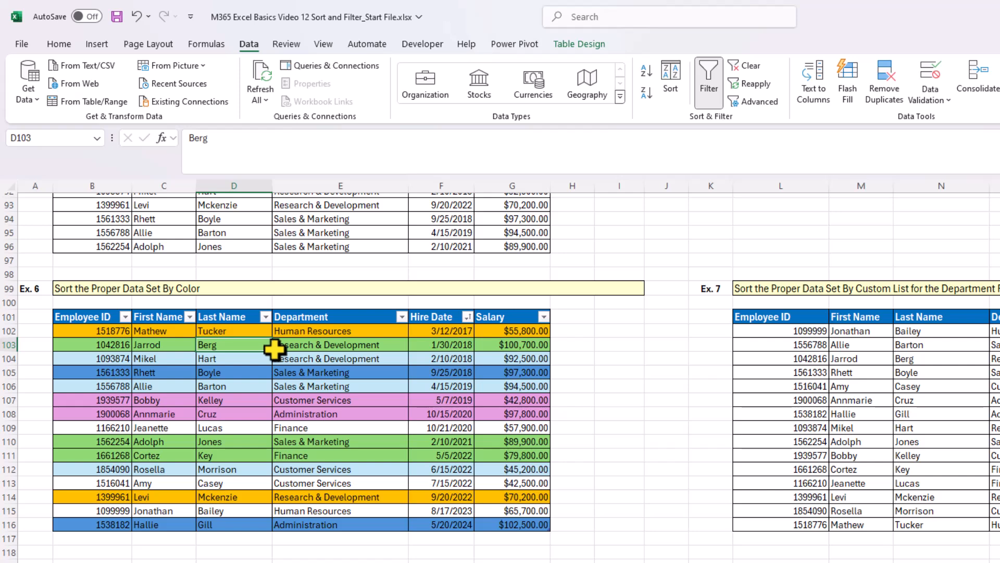
Step: Start a custom sort of the Ex. 6 dataset with Department sorted on cell color, pink on top
click(324, 345)
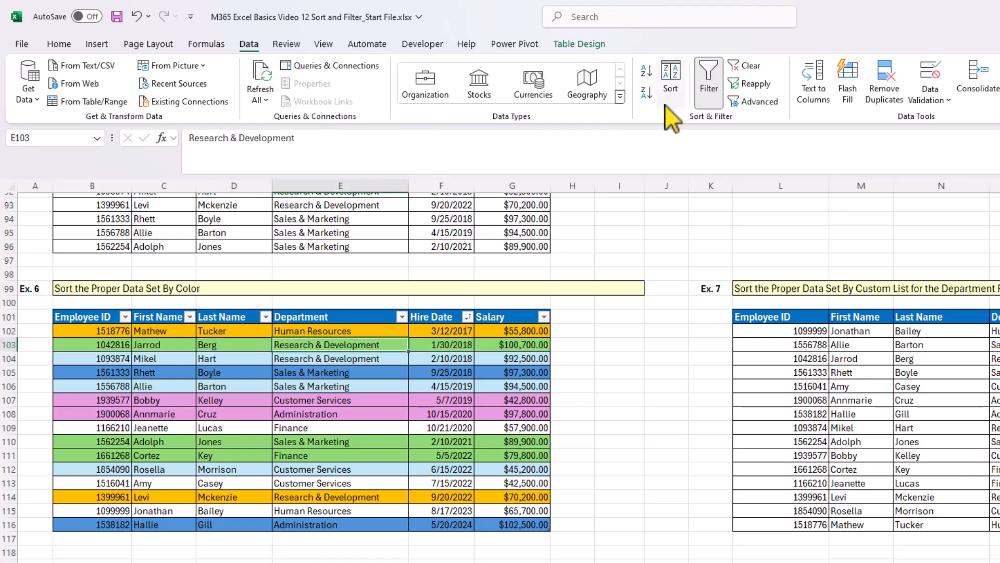
click(672, 78)
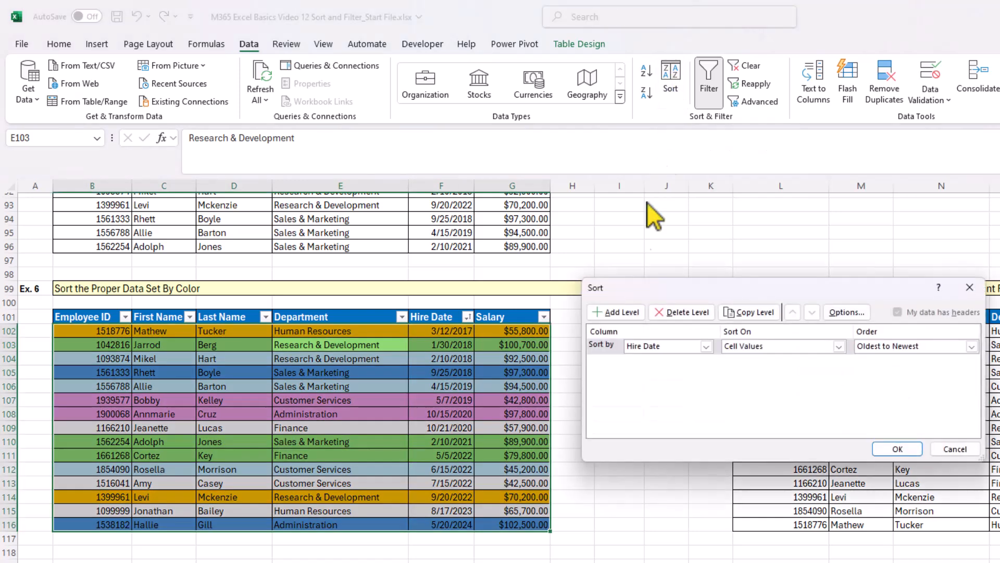
drag(649, 286, 646, 315)
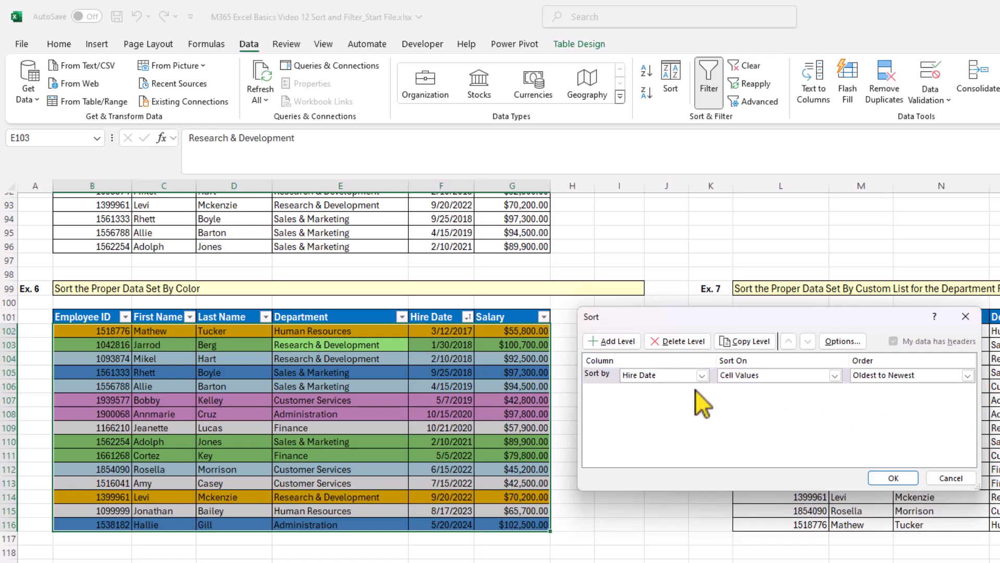
click(701, 375)
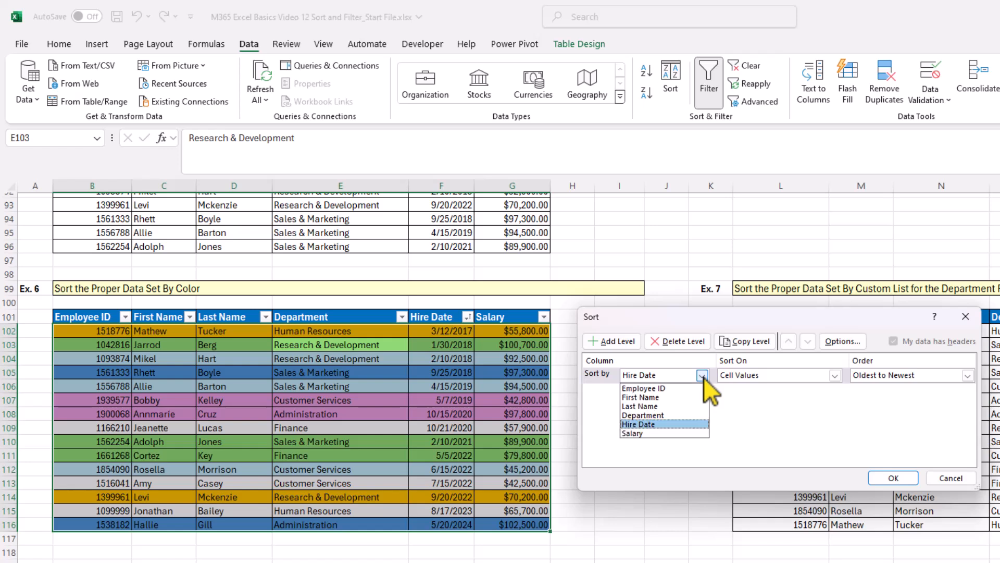
click(680, 414)
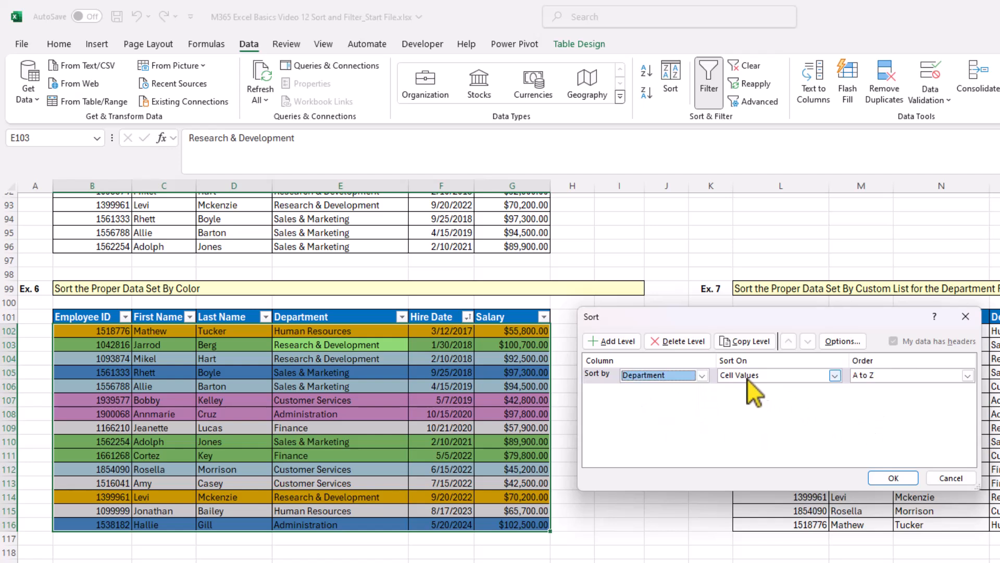
click(835, 375)
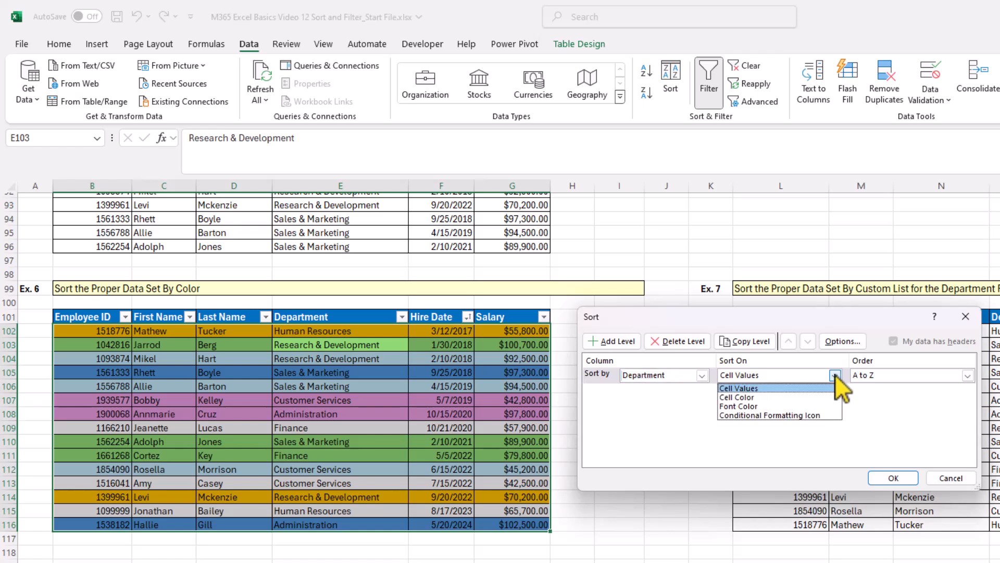
click(768, 398)
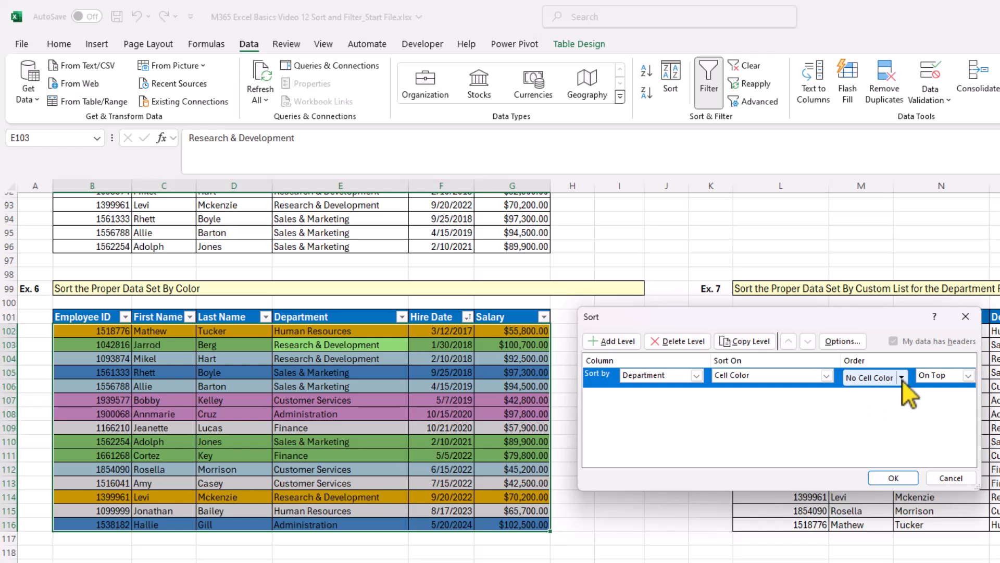
click(902, 378)
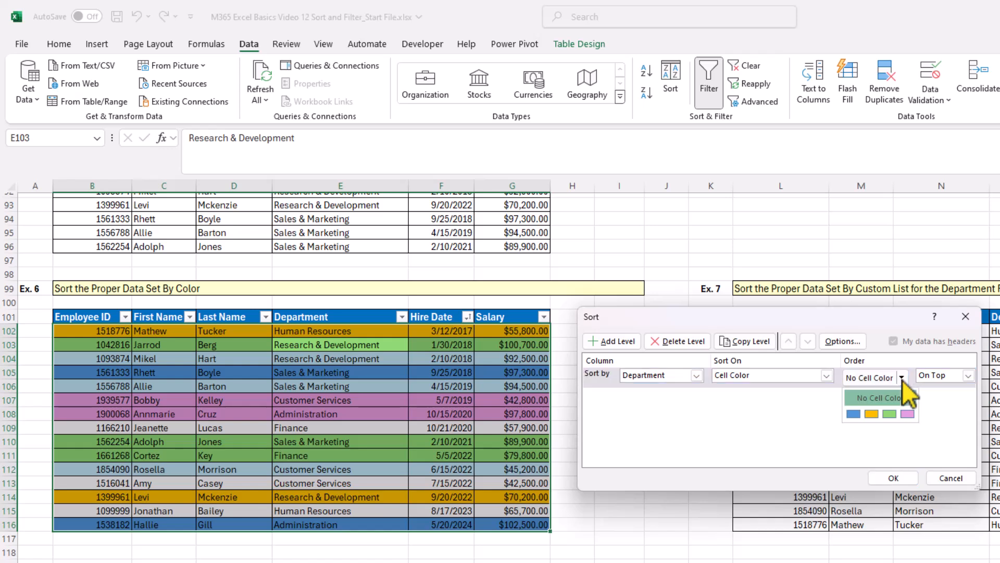
click(908, 413)
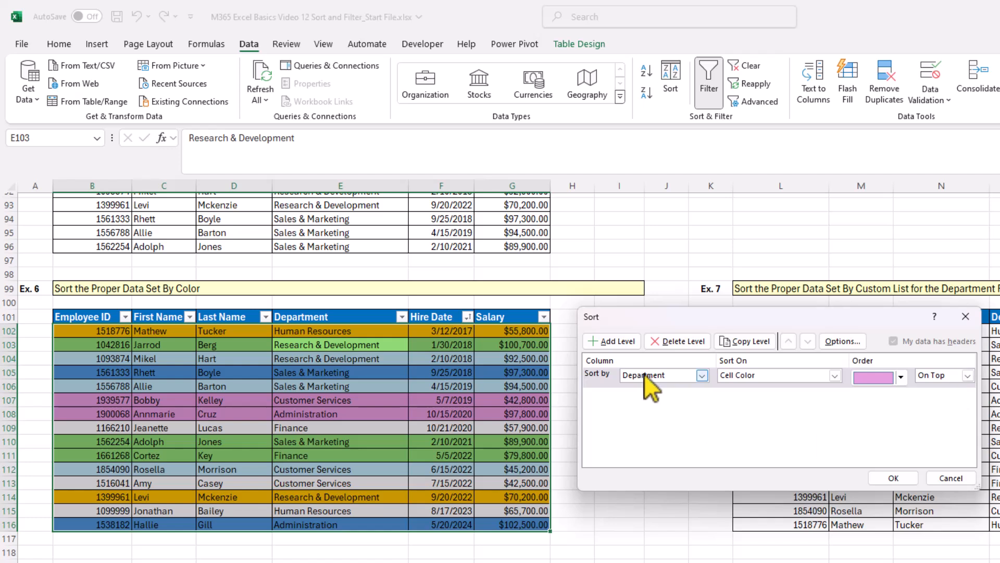
Step: Add a second sort level for Department on cell color, with blue on top
click(609, 341)
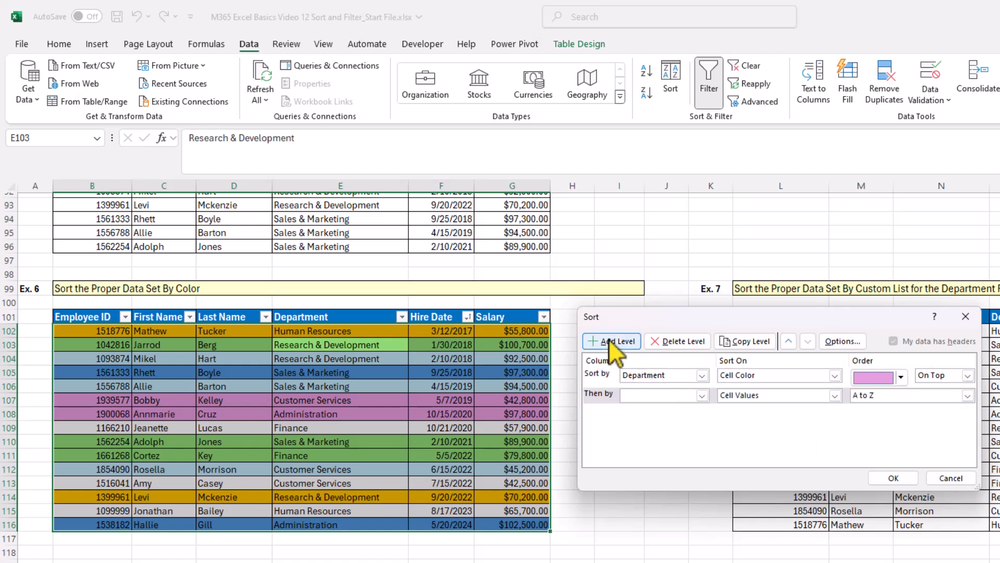
click(701, 395)
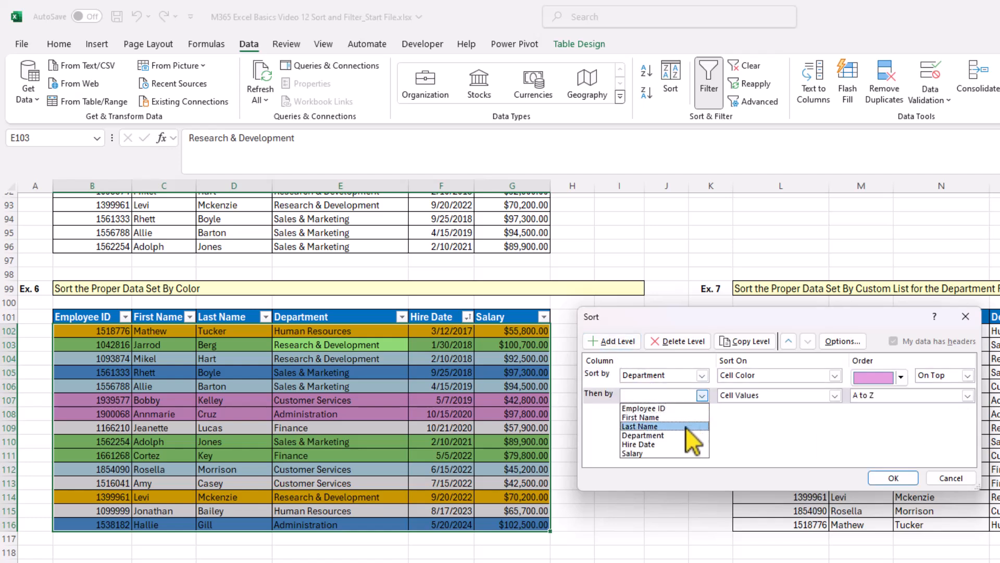
click(675, 436)
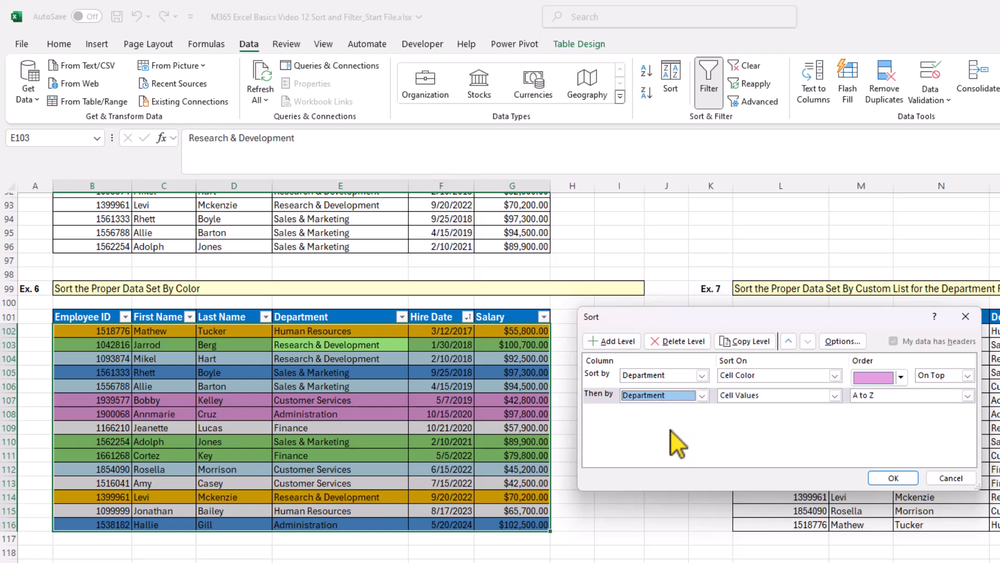
click(834, 396)
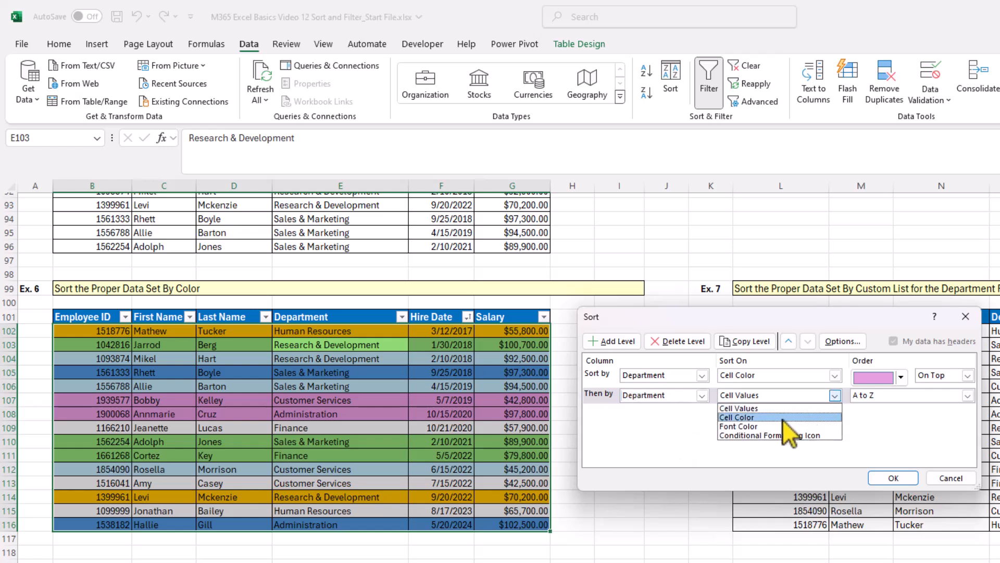
click(788, 417)
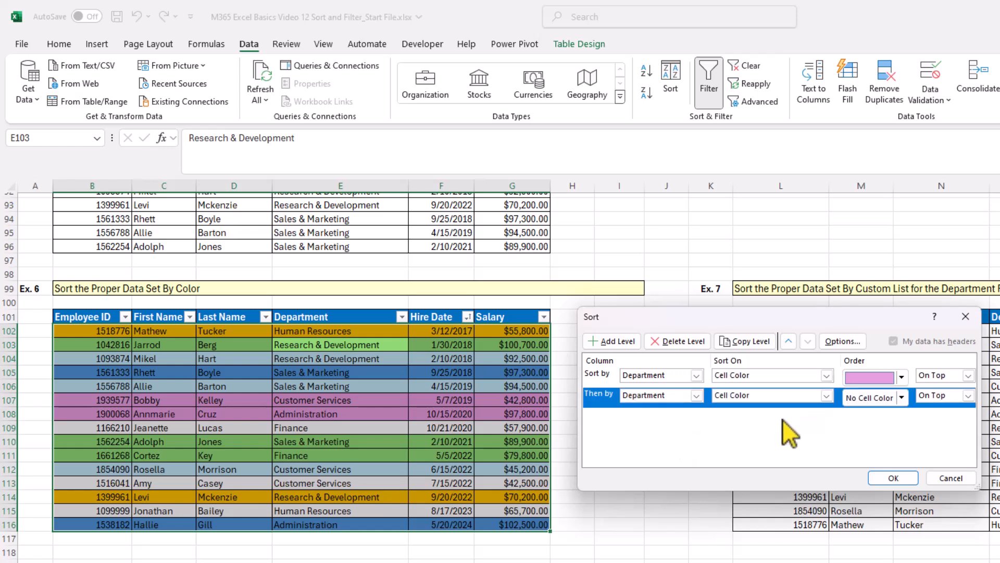
click(900, 398)
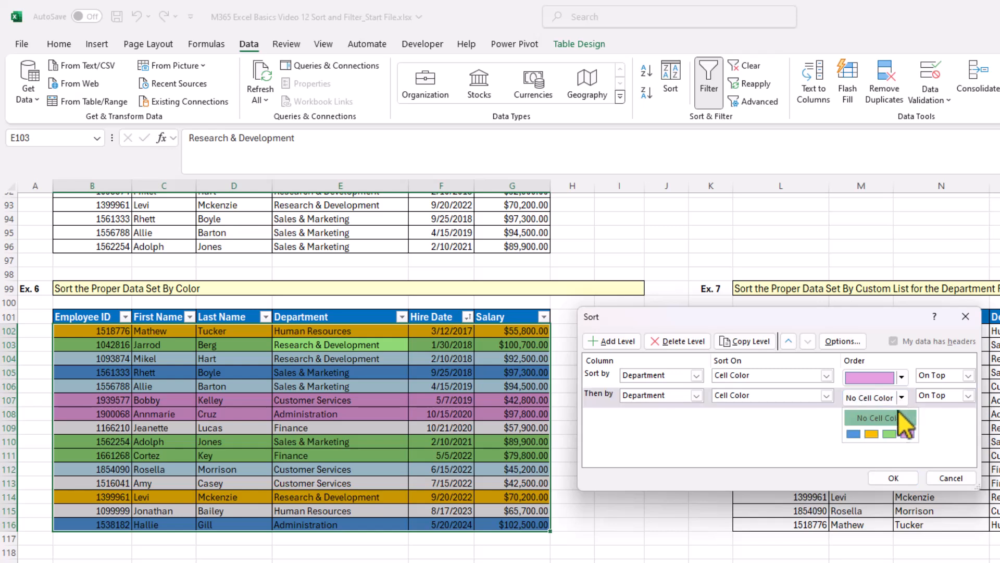
click(854, 434)
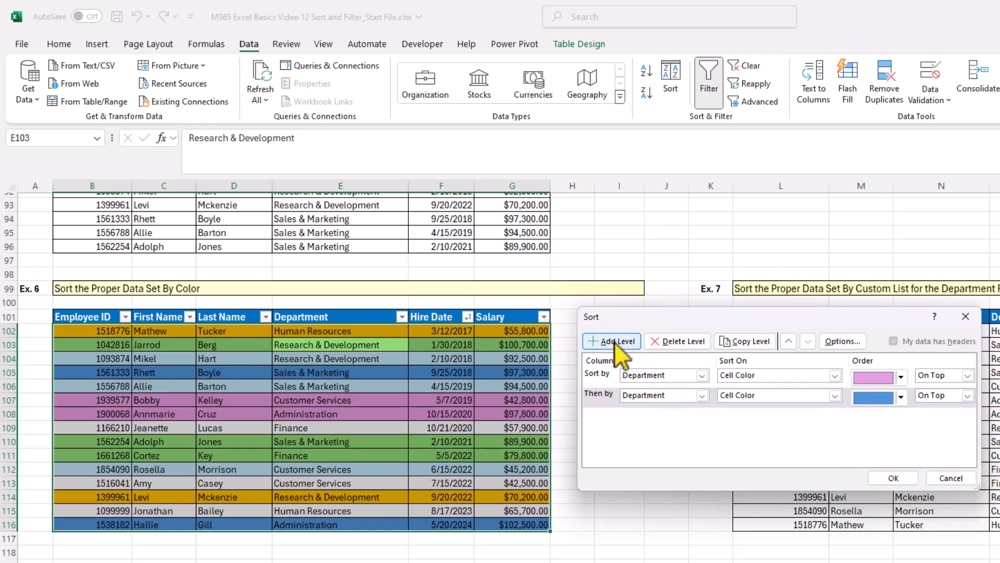
Step: Add a third sort level for Department on cell color, with green on top
click(614, 342)
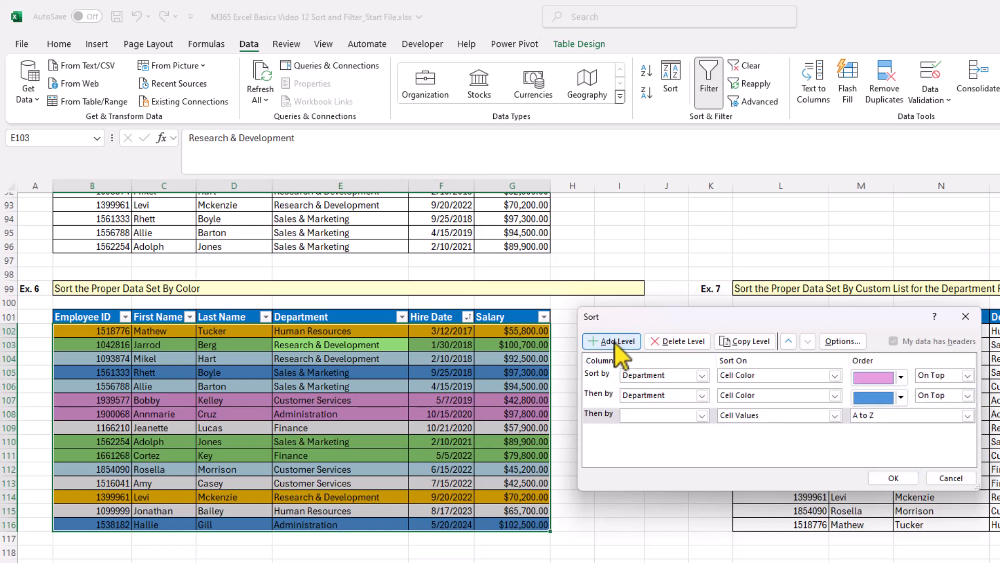
click(702, 415)
click(673, 454)
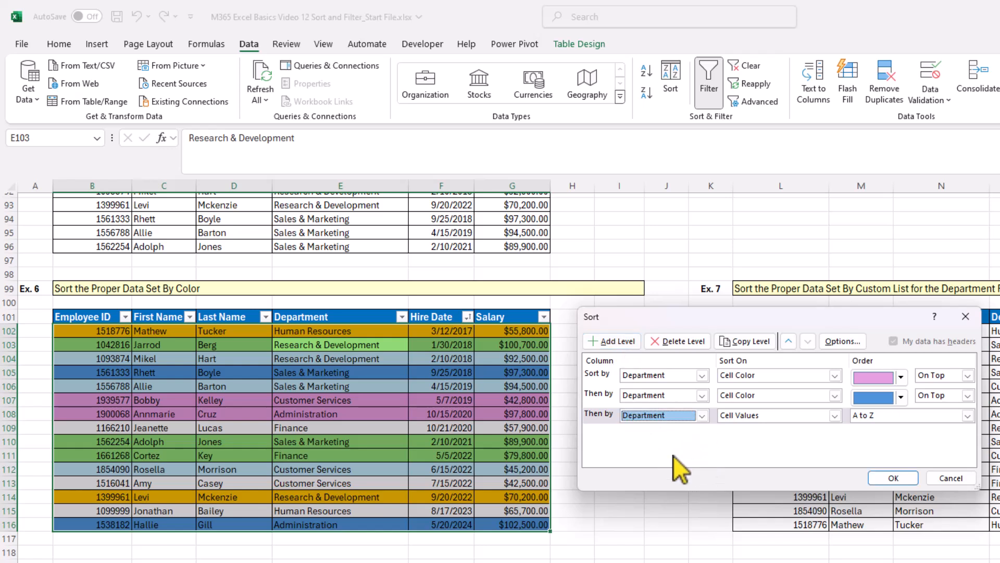
click(832, 416)
click(775, 442)
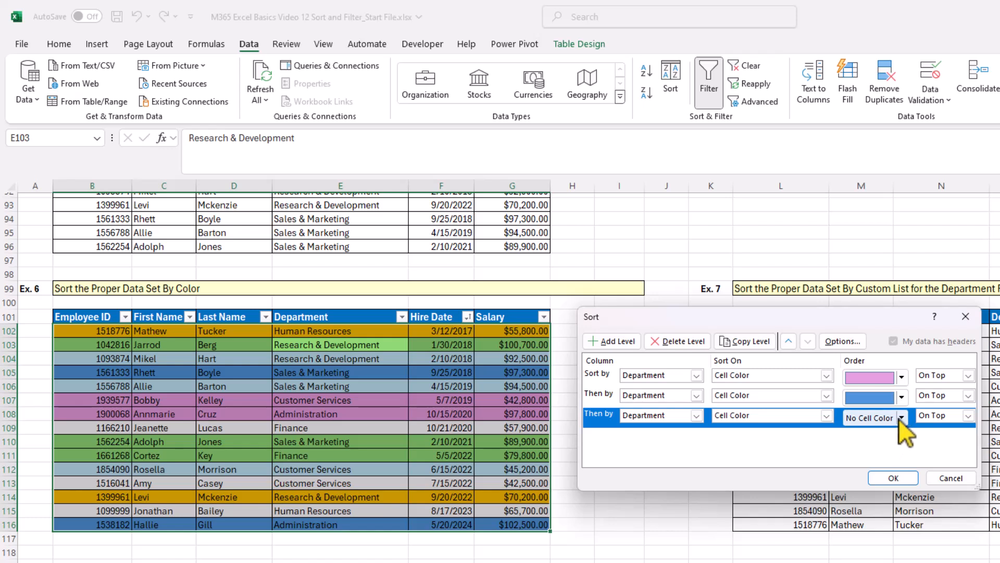
click(900, 418)
click(889, 454)
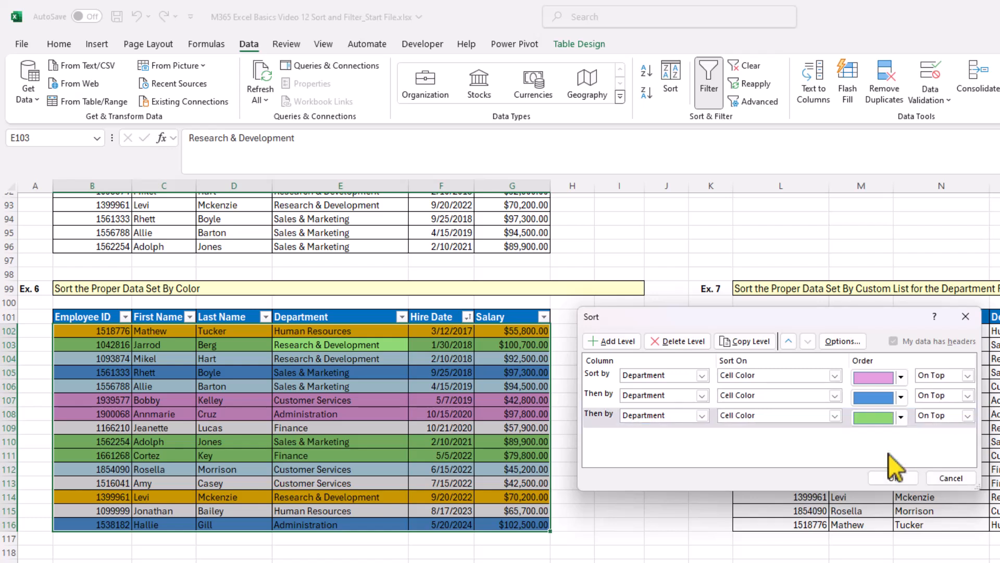
Step: Add a fourth sort level for Department on cell color, orange on top, and apply the color sort to the Ex. 6 dataset
click(606, 343)
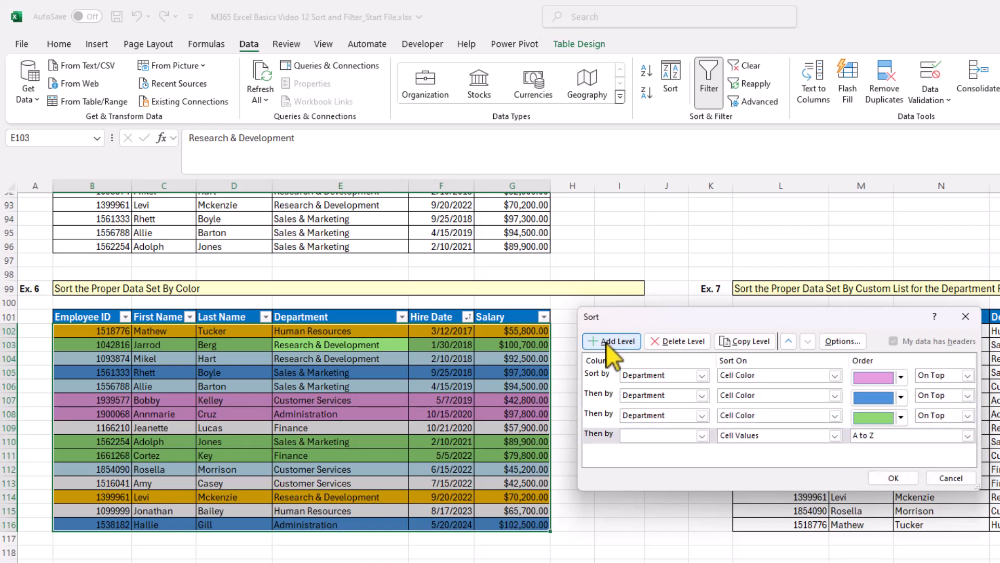
click(660, 435)
click(663, 475)
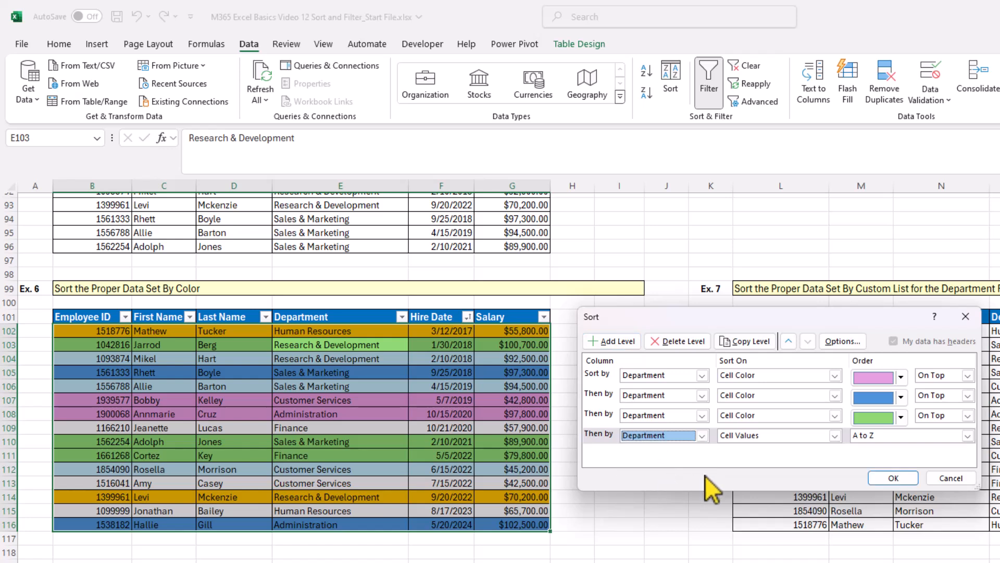
click(833, 436)
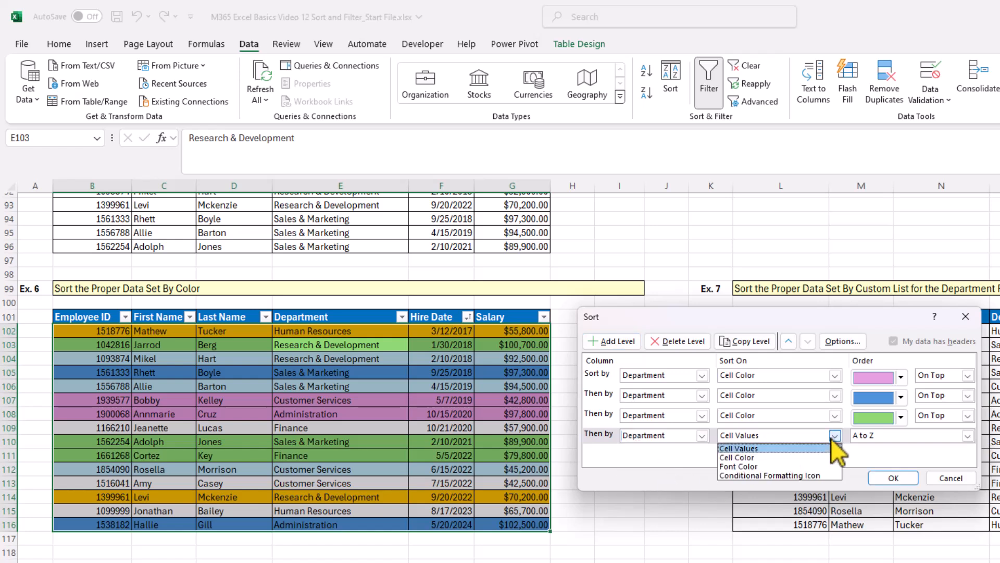
click(736, 458)
click(901, 437)
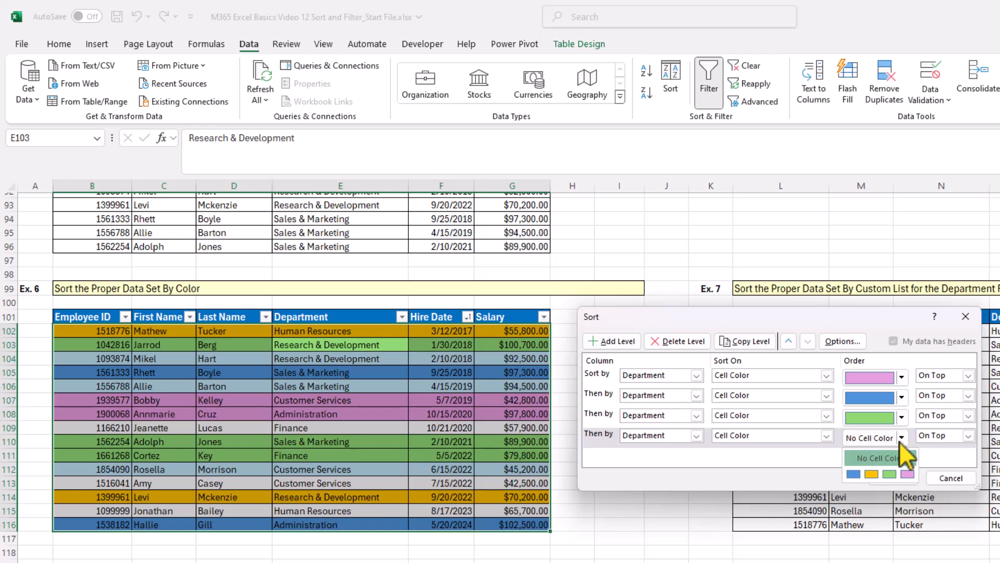
click(871, 473)
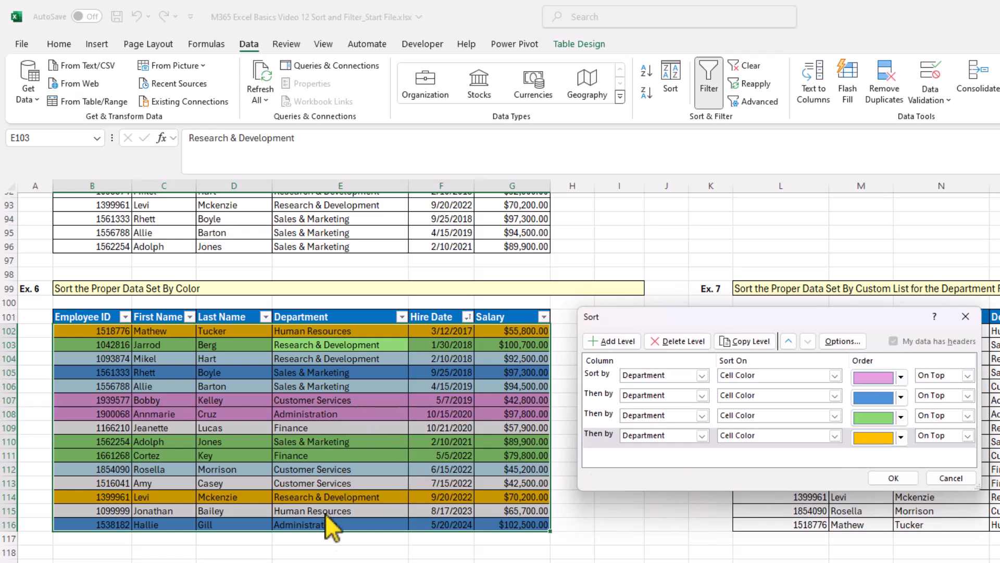
click(894, 478)
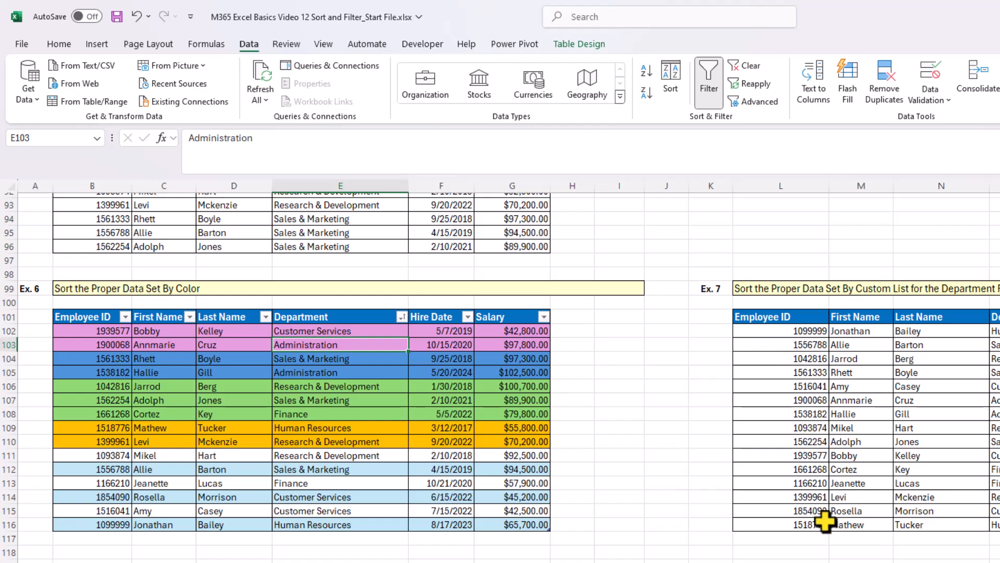
Step: Start a custom sort of the Ex. 7 dataset by Department on cell values, choosing a custom list as the order
scroll(509, 378, right, 1)
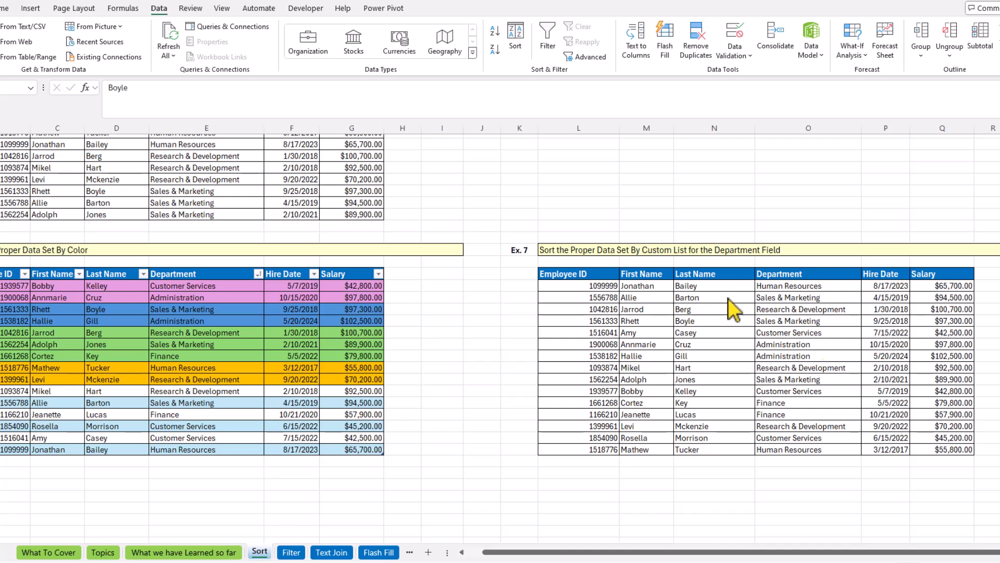
click(688, 319)
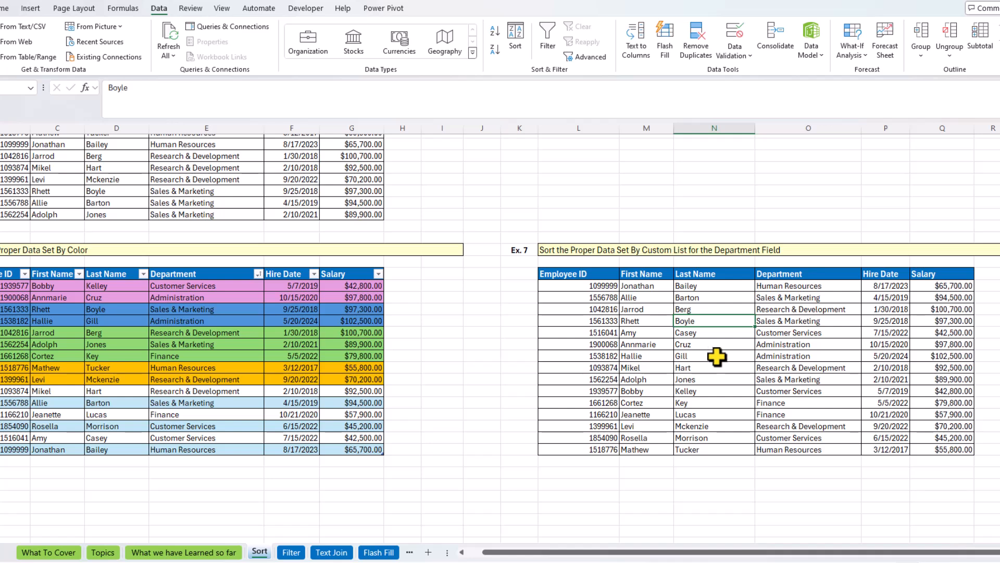
click(516, 34)
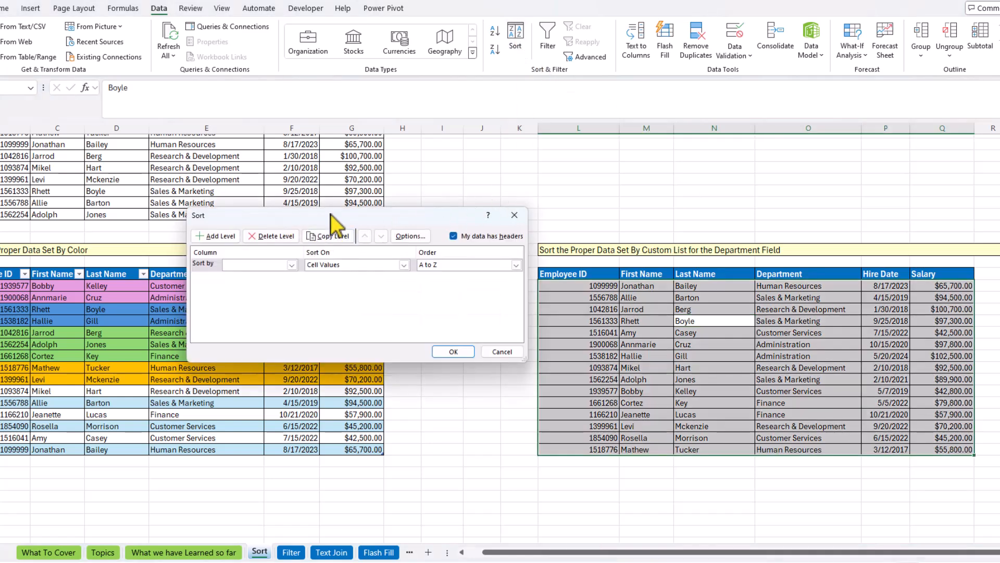
drag(333, 221, 342, 263)
click(300, 307)
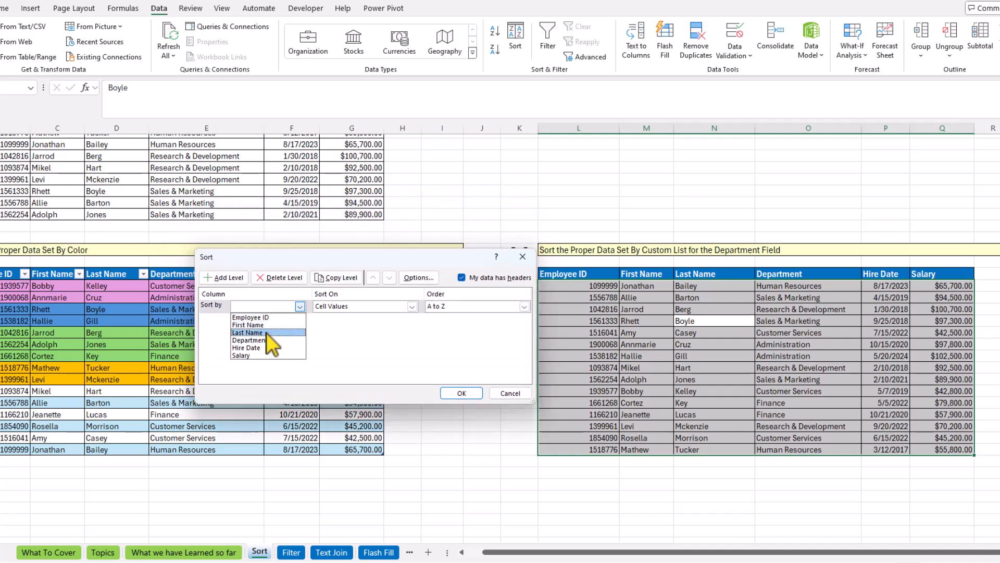
click(251, 340)
click(525, 306)
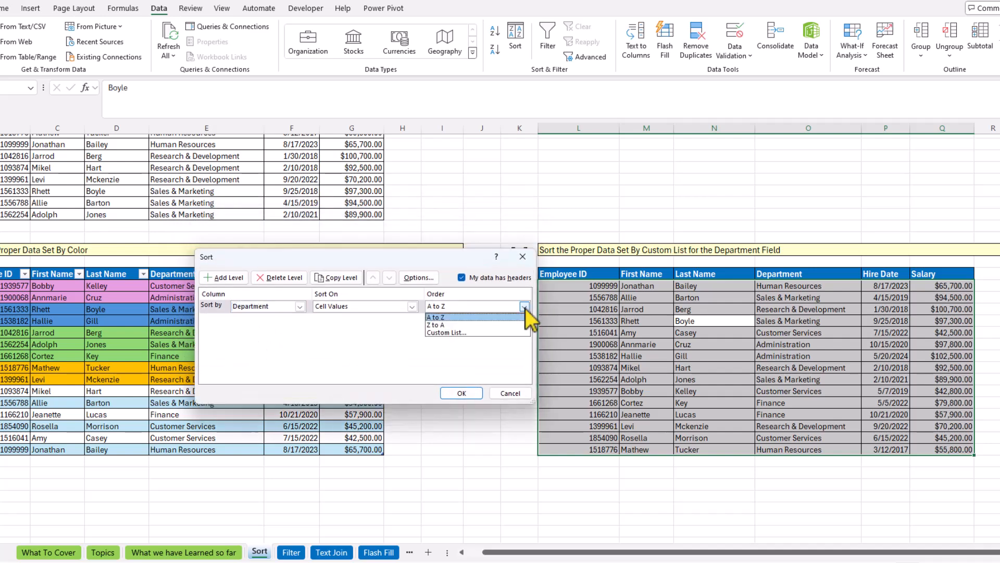
click(462, 333)
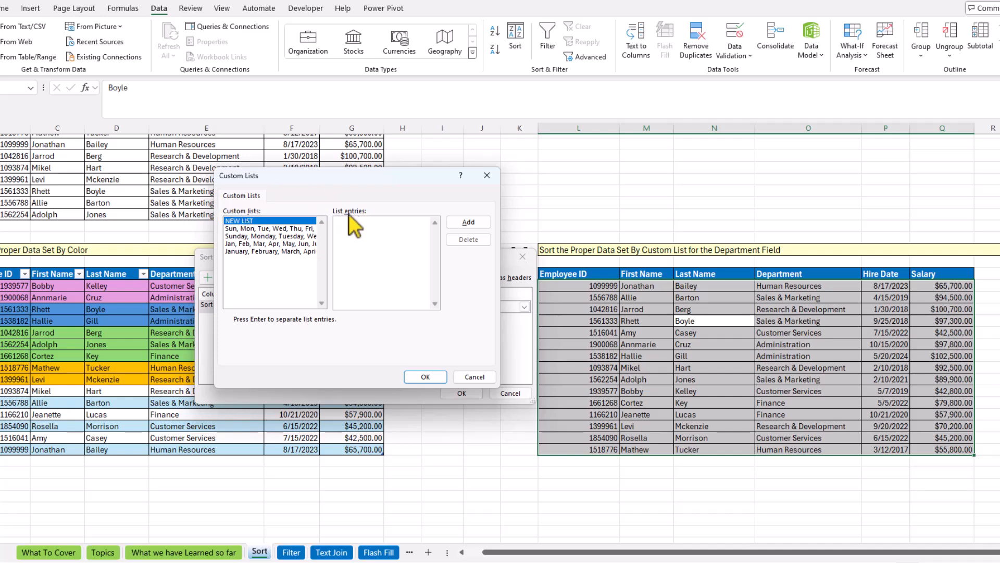
Step: Add a custom list with the entries Administration, Research & Development, Human Resources, Sales & Marketing, Customer Services and Finance
click(345, 257)
text(arch & Development Human Resources)
key(Return)
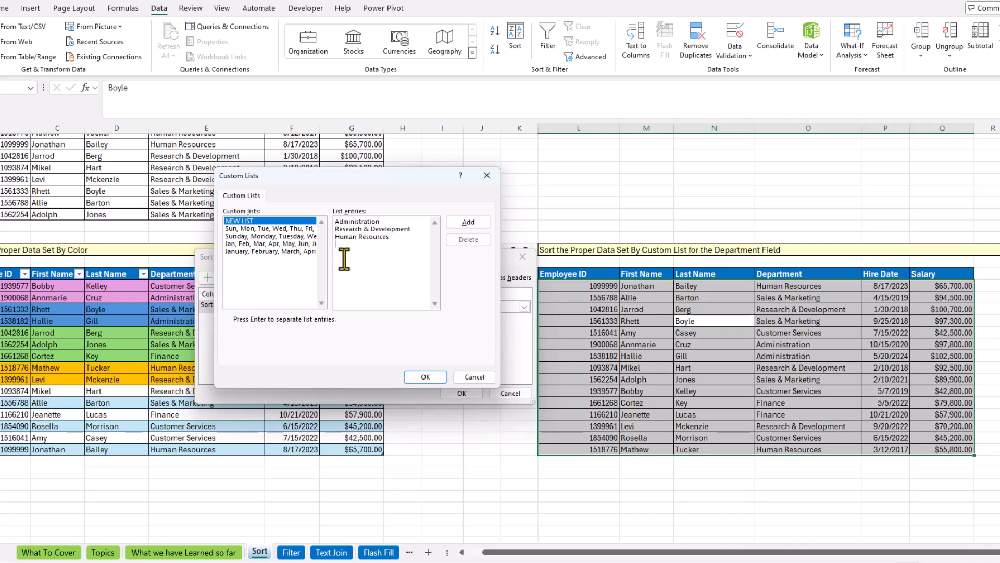
text(Sales & Marketing Customer Services)
key(Return)
text(Finance)
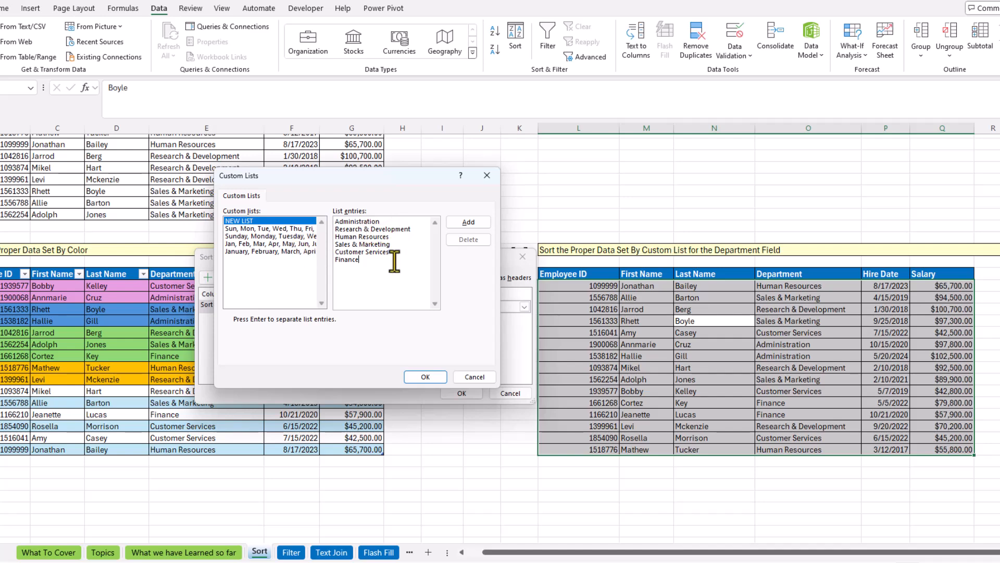
click(468, 222)
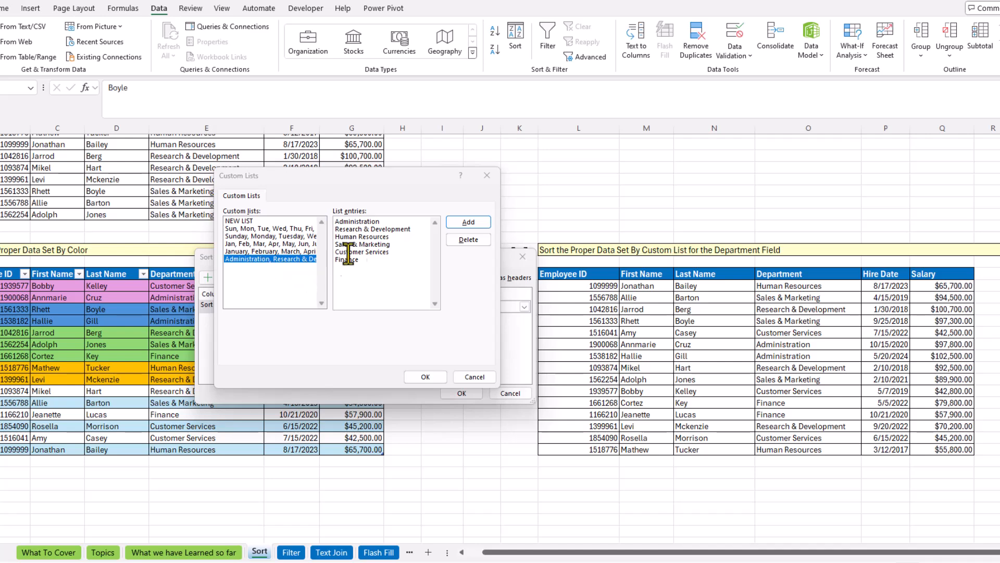
Step: Accept the new department custom list as the sort order and apply the sort to the Ex. 7 dataset
click(427, 376)
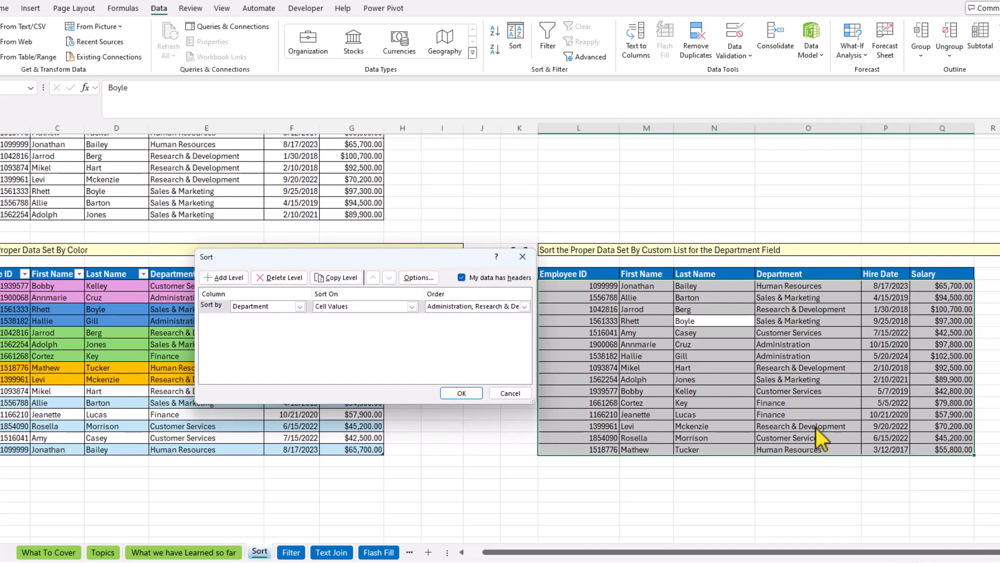
click(457, 393)
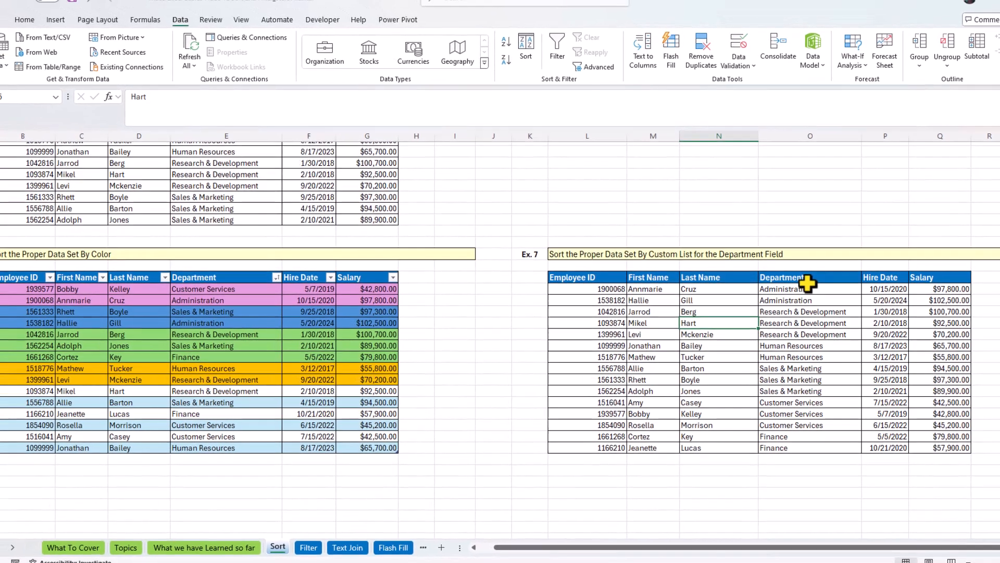
click(807, 346)
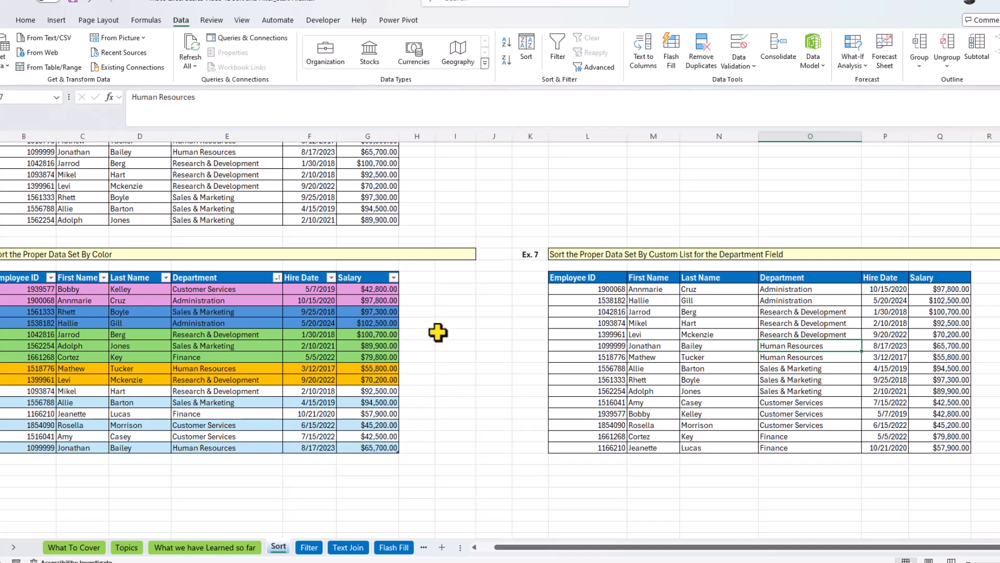
Step: Open the Filter worksheet, and turn the filter dropdown arrows of the sales dataset off and on again
click(311, 548)
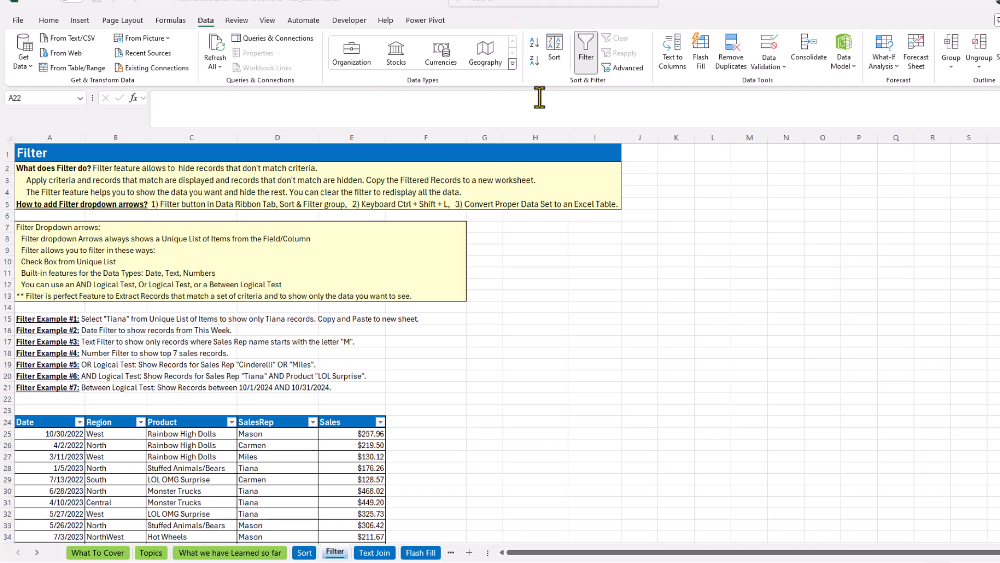
click(229, 454)
scroll(235, 445, down, 1)
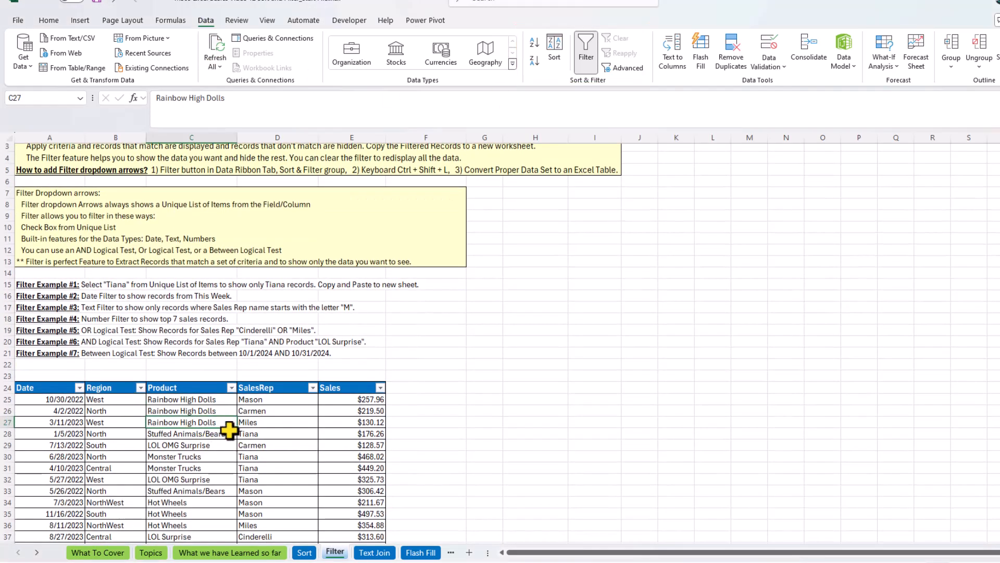
click(587, 57)
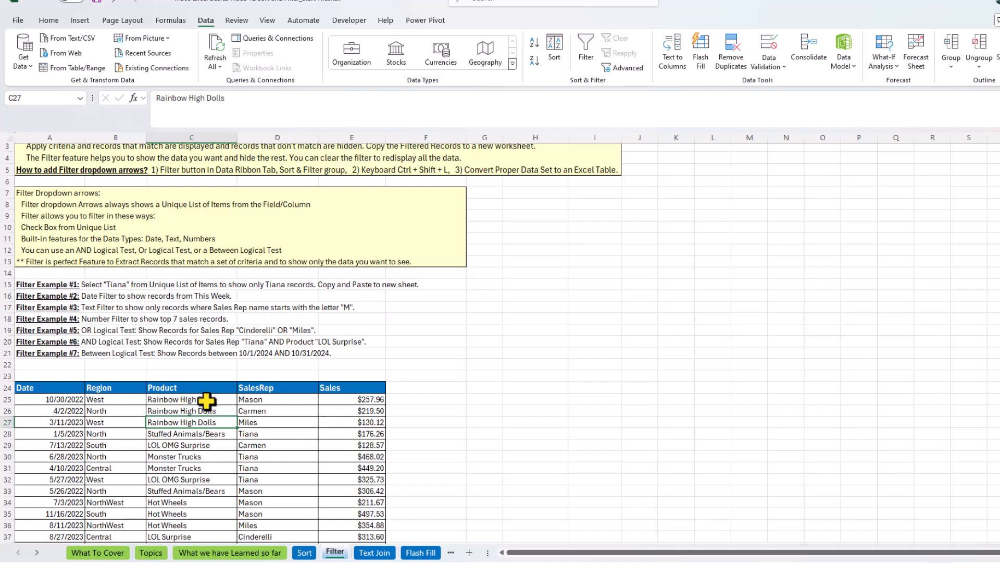
click(586, 52)
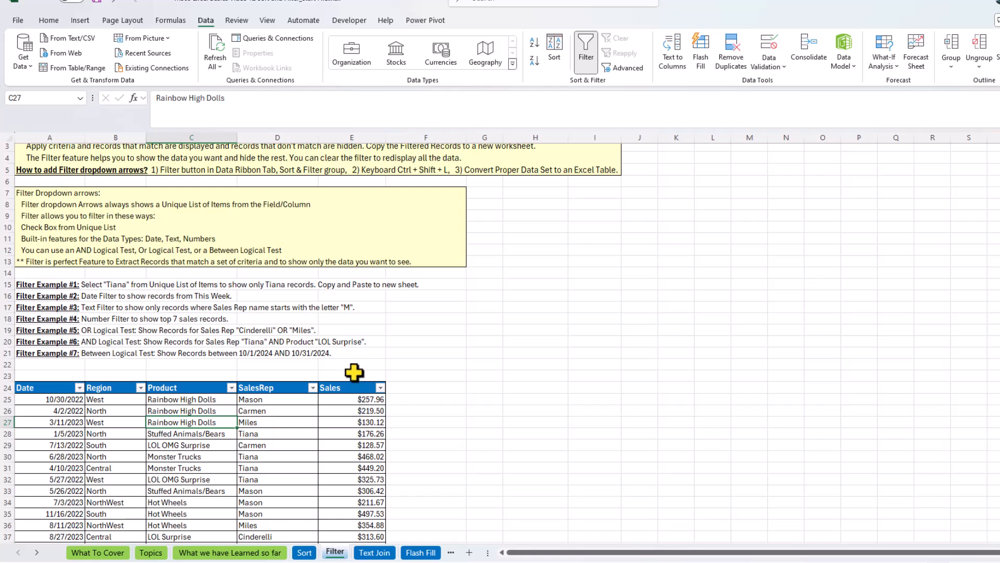
key(Down)
key(Down)
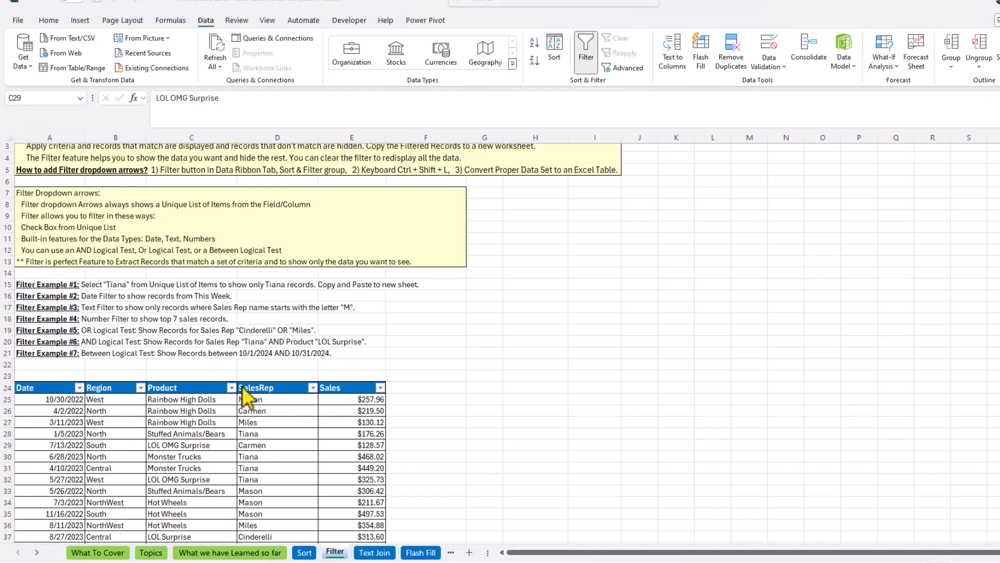
click(183, 446)
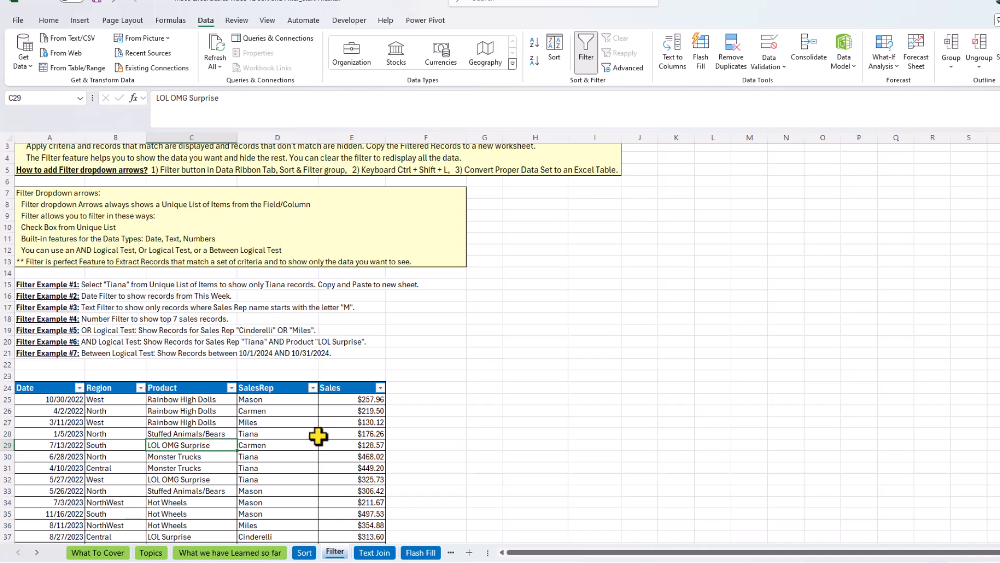
Step: Try toggling the filter dropdown arrows from empty cell F20, and restore them from cell C29 inside the sales dataset
click(419, 343)
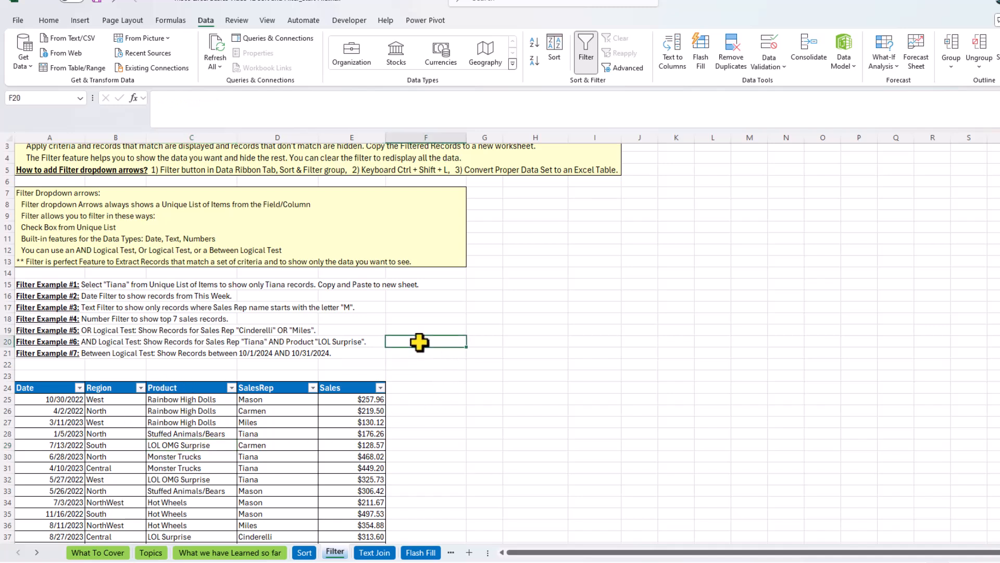
click(584, 57)
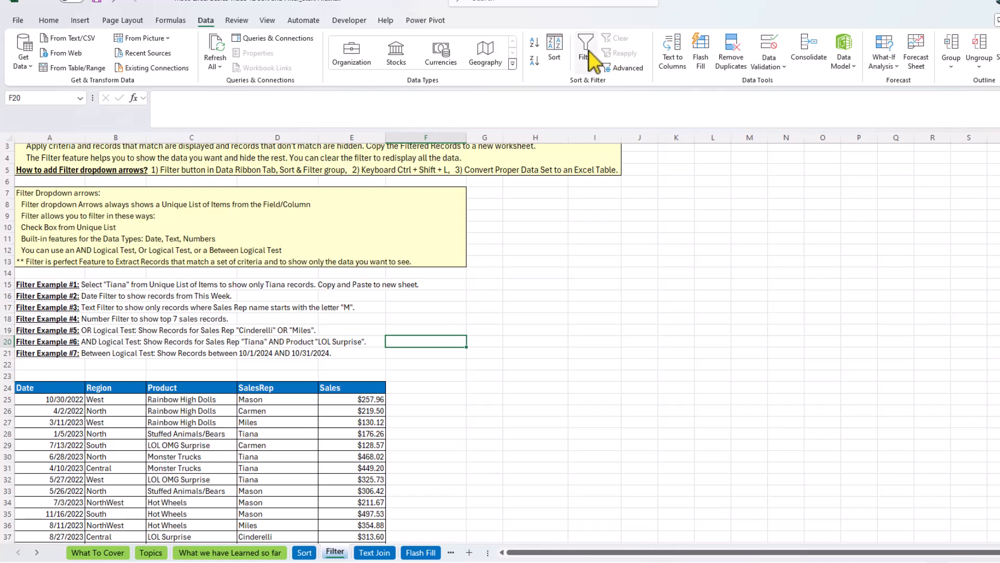
click(590, 48)
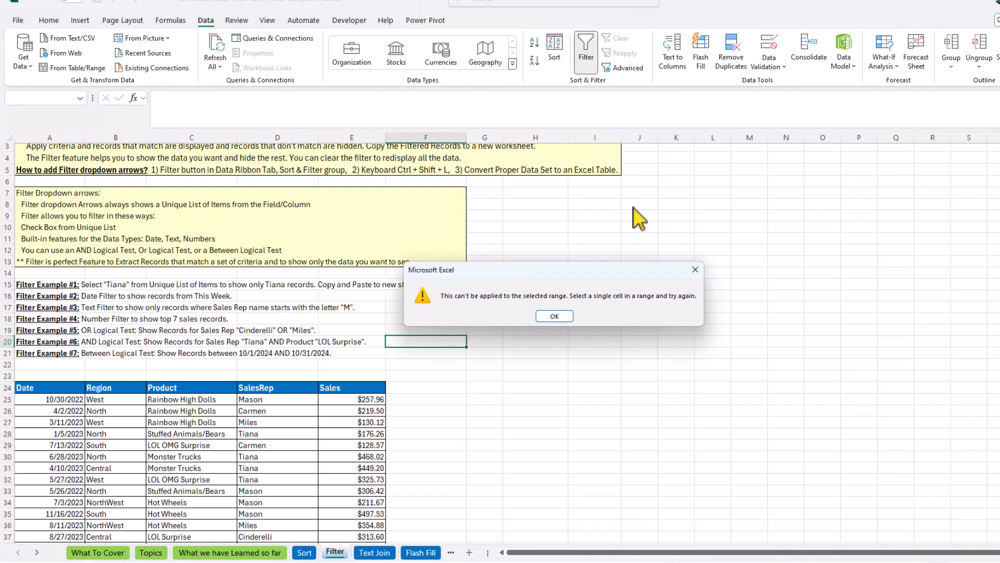
click(555, 316)
click(168, 446)
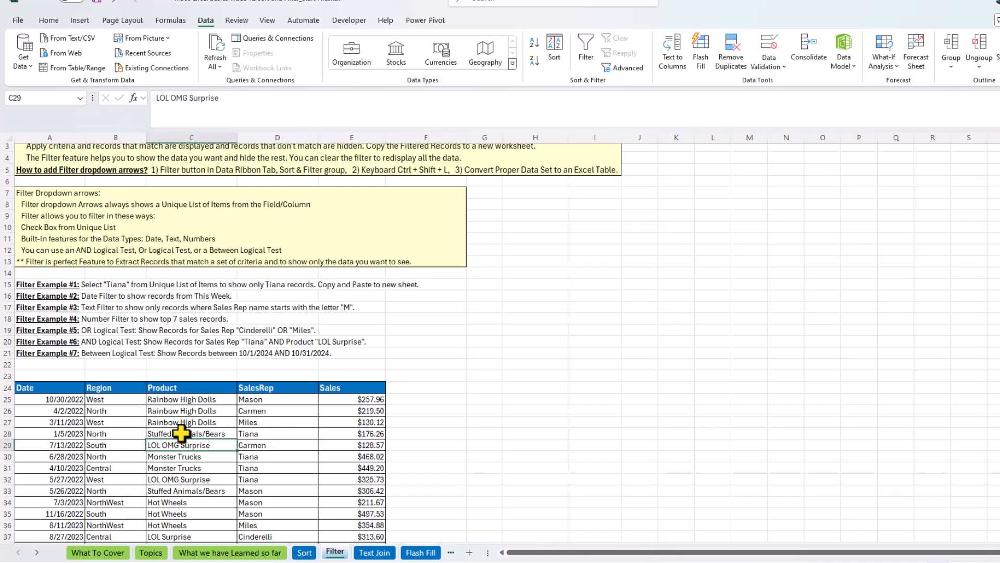
click(587, 54)
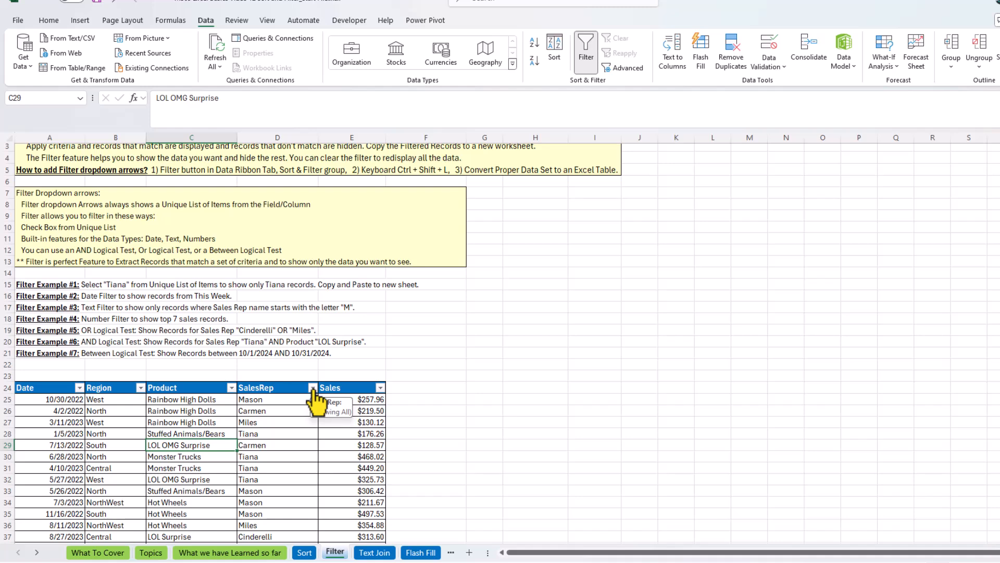
Step: Filter the SalesRep column by its unique item list to only the sales rep named in Filter Example #1
click(312, 388)
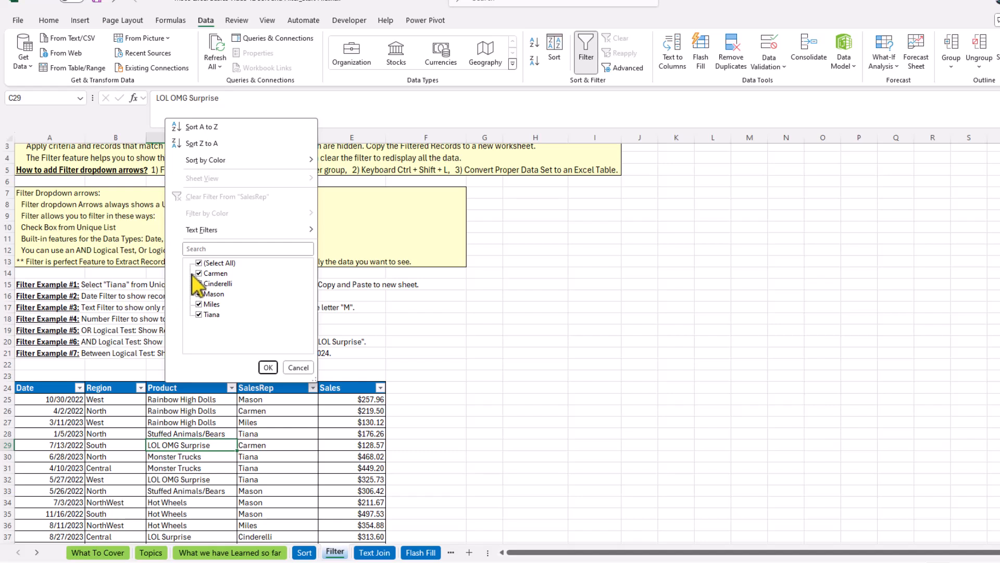
click(198, 263)
click(199, 315)
click(268, 366)
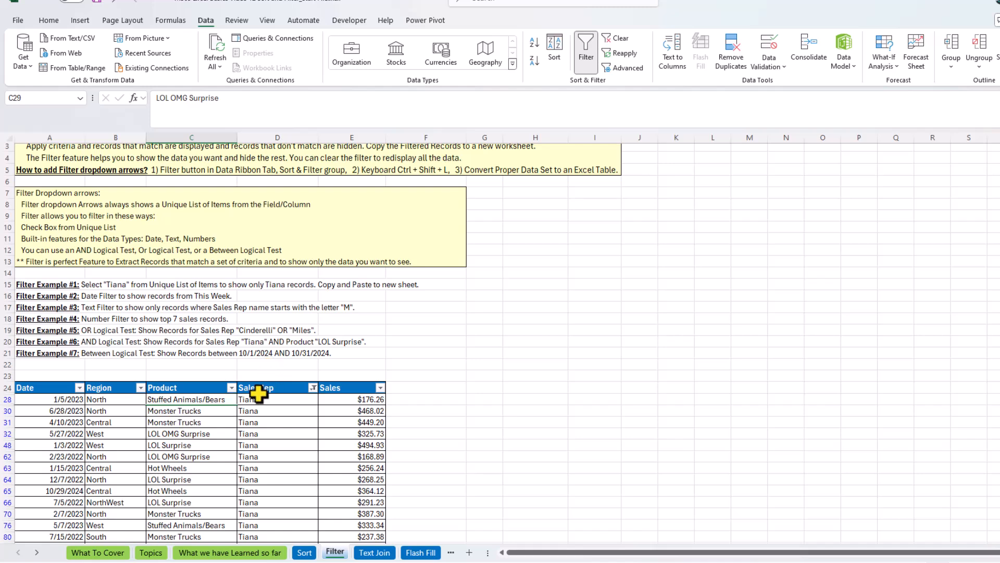
Step: Copy the whole filtered dataset to cell A3 of a new worksheet, keeping the source column widths
scroll(259, 396, down, 4)
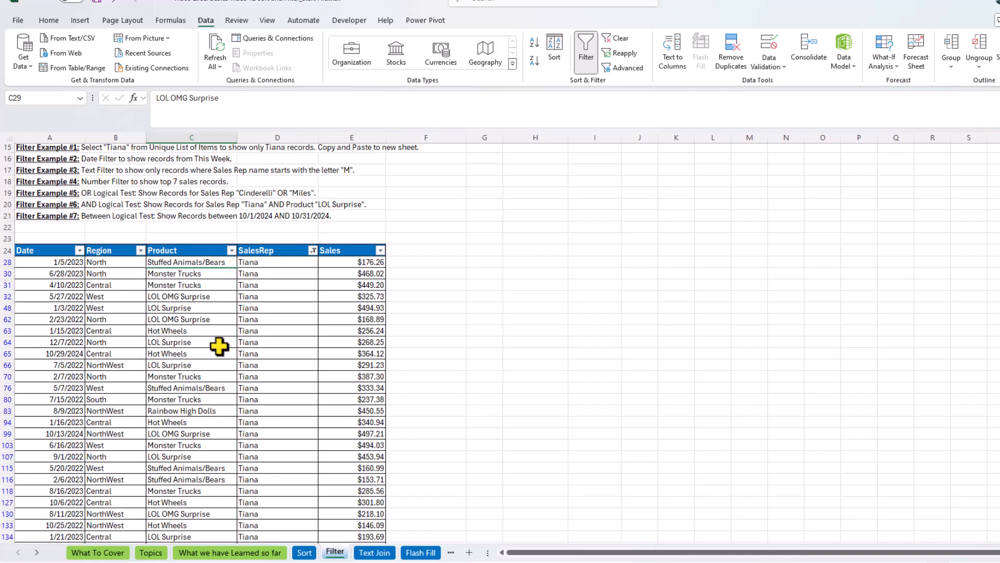
click(156, 285)
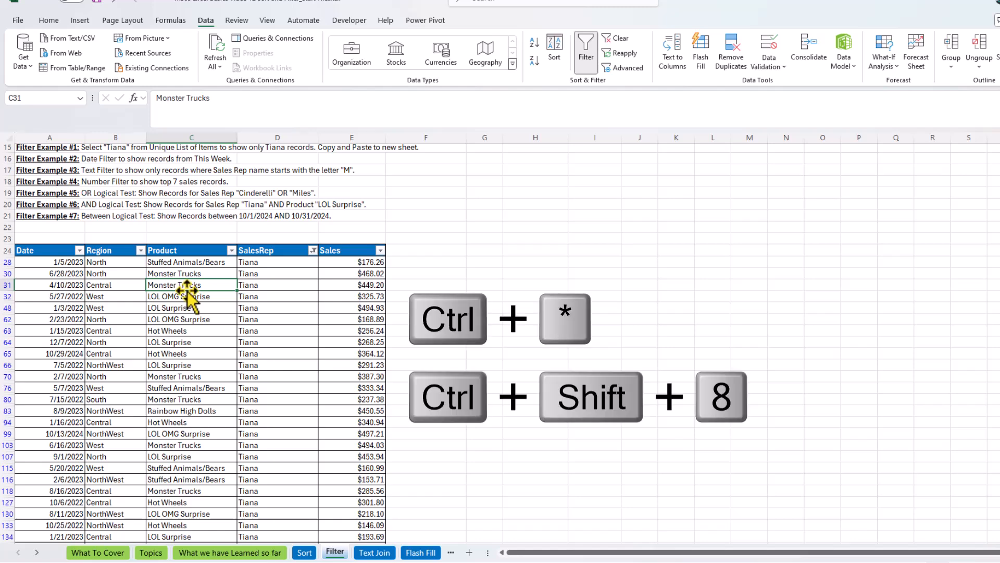
key(ctrl+shift+8)
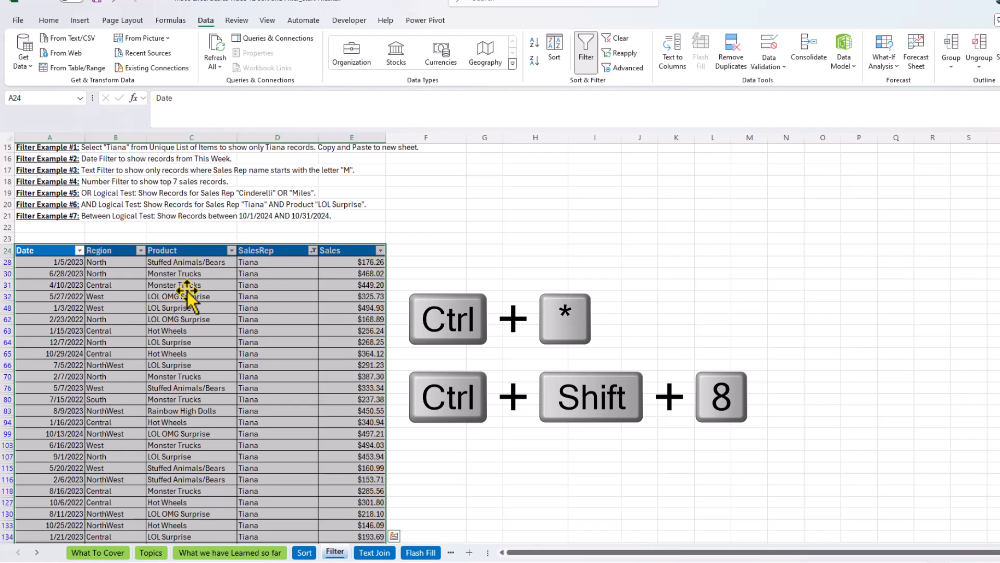
key(ctrl+c)
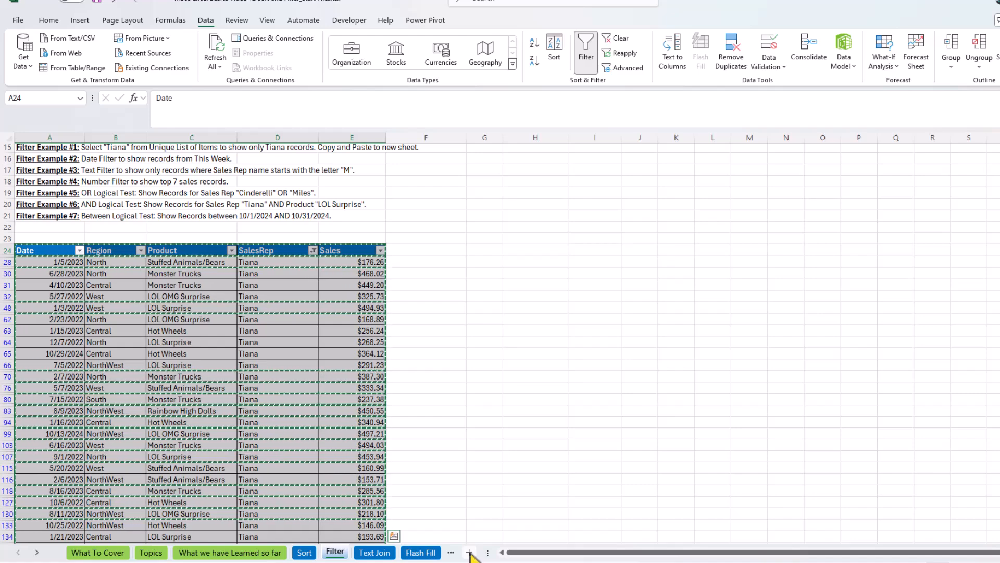
click(470, 552)
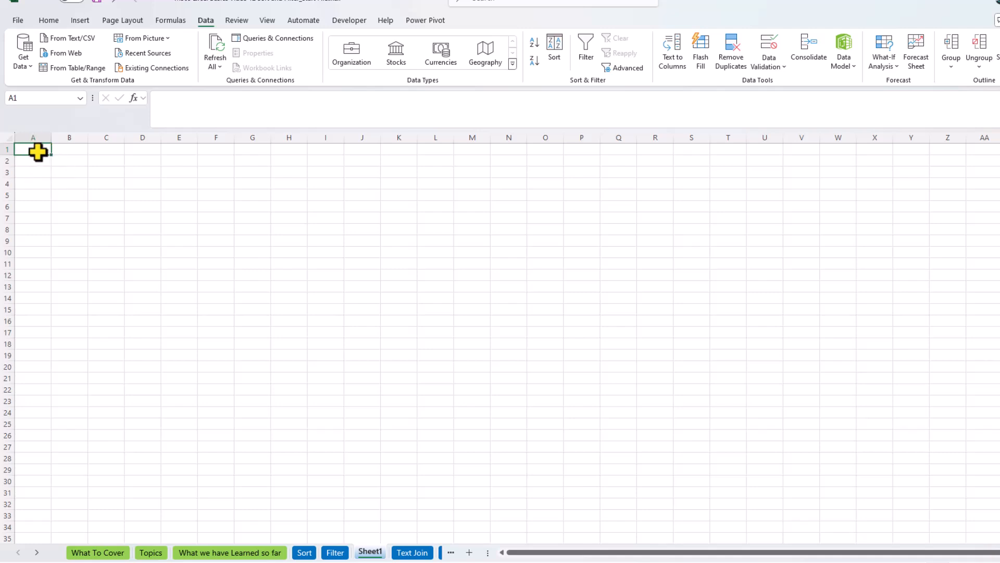
click(34, 167)
key(ctrl+v)
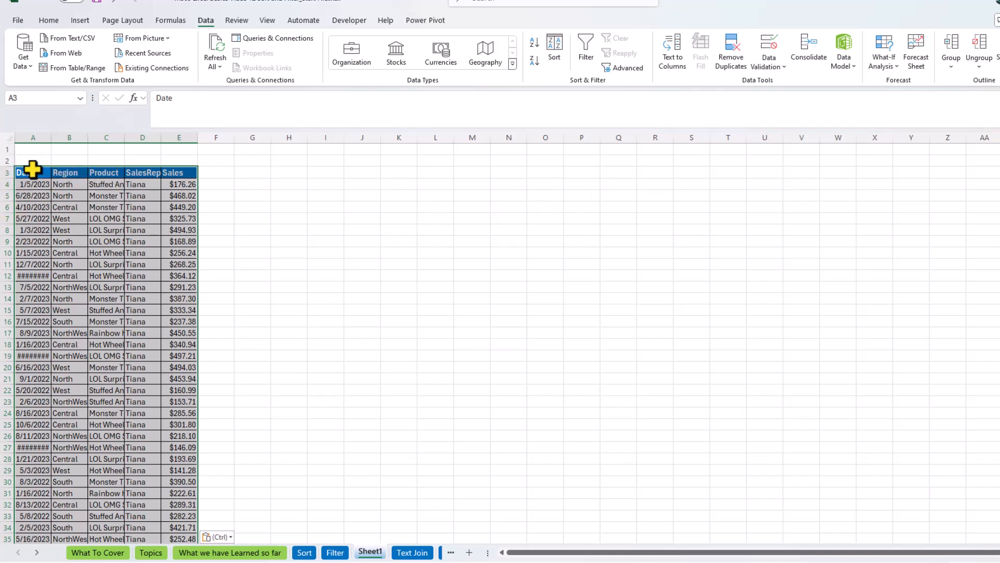
click(230, 537)
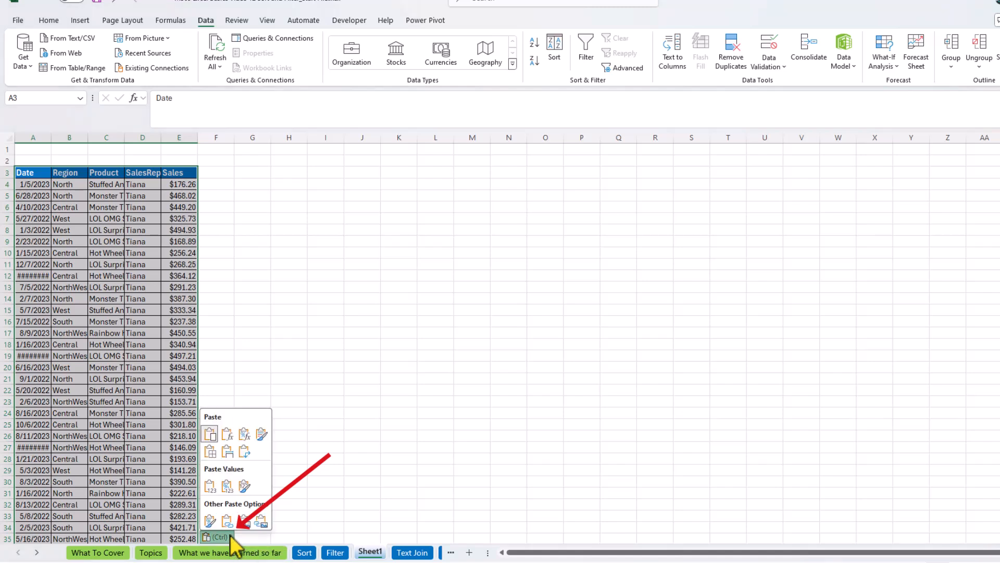
click(228, 452)
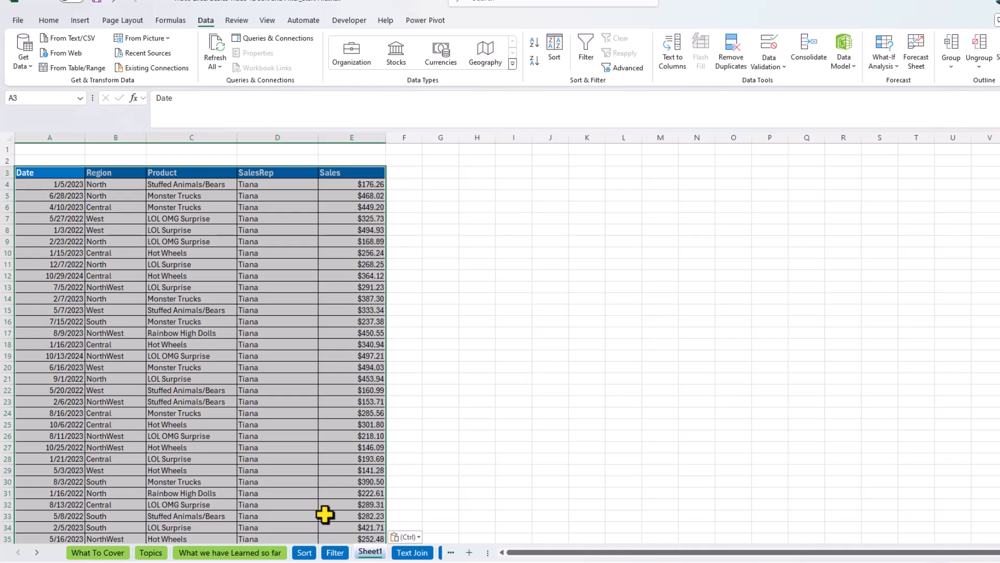
Step: Check the SalesRep column of the pasted records from the first row to the last
click(272, 184)
key(ctrl+shift+Down)
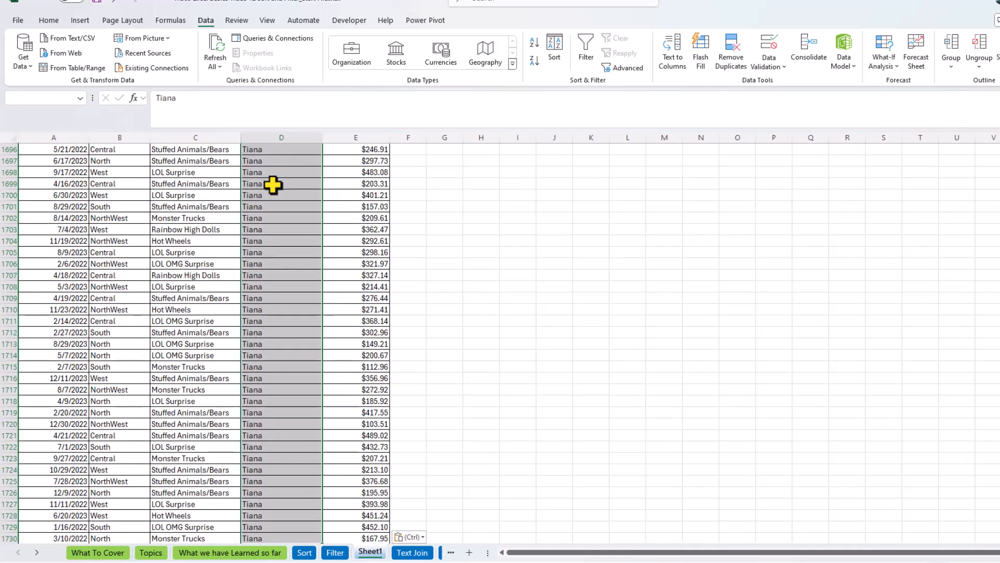
scroll(275, 245, down, 3)
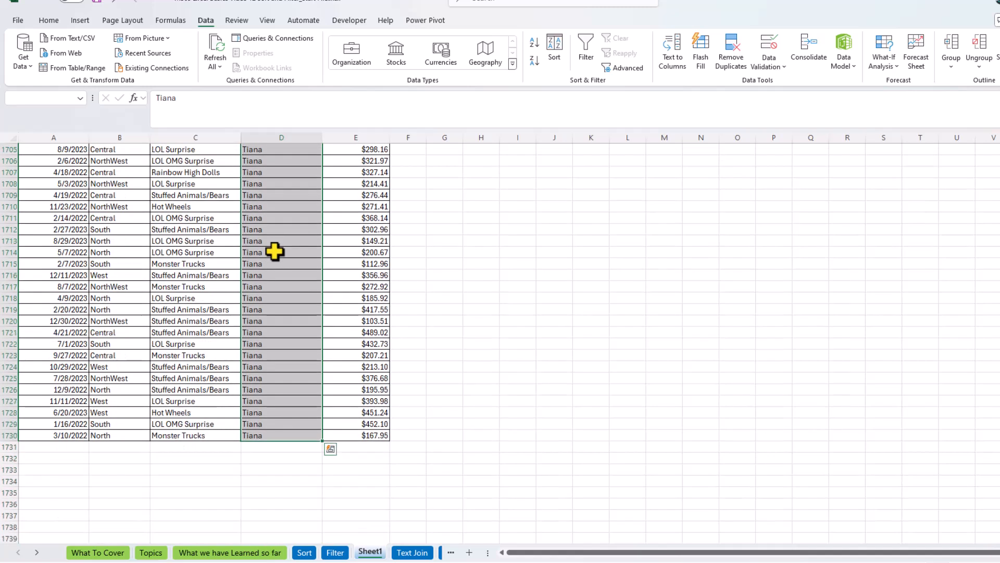
scroll(275, 252, up, 2)
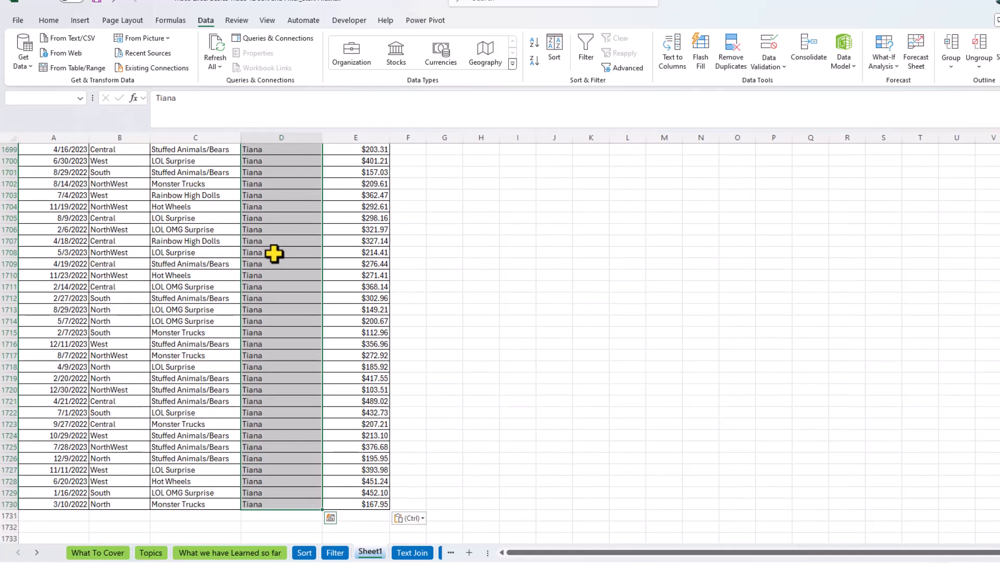
key(ctrl+shift+Up)
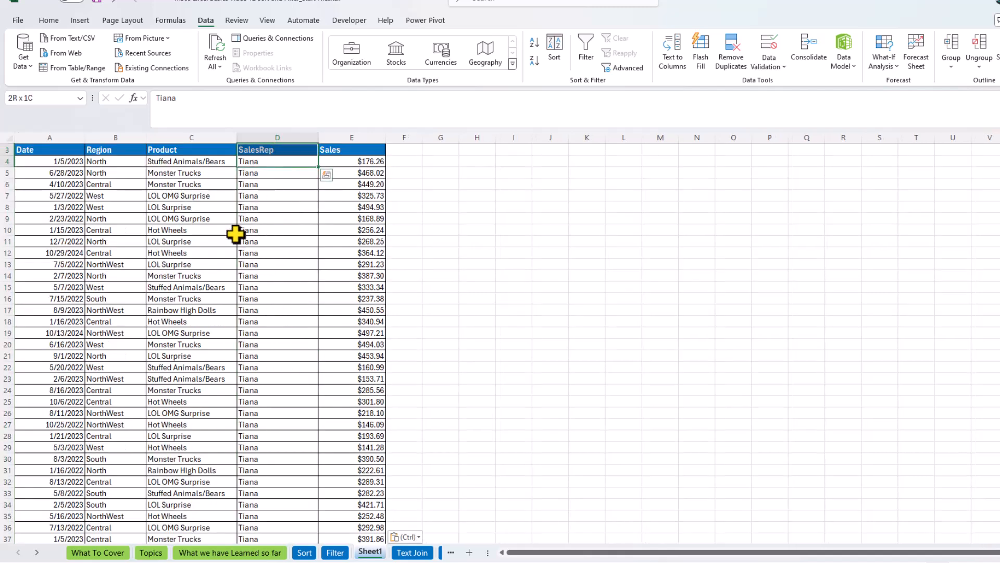
scroll(238, 237, up, 1)
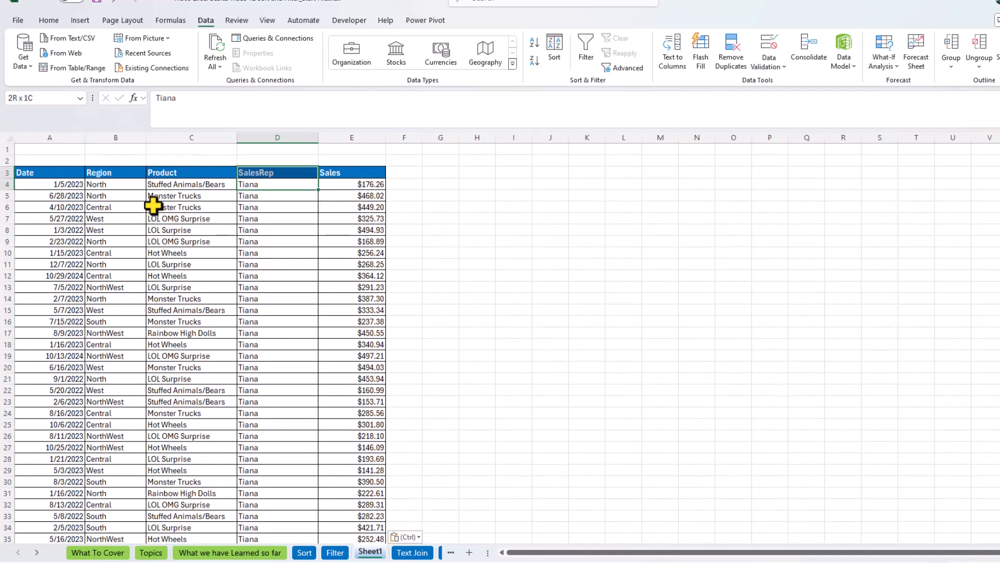
Step: Rename the new worksheet with the filtered sales rep's first name followed by "Records"
double_click(370, 552)
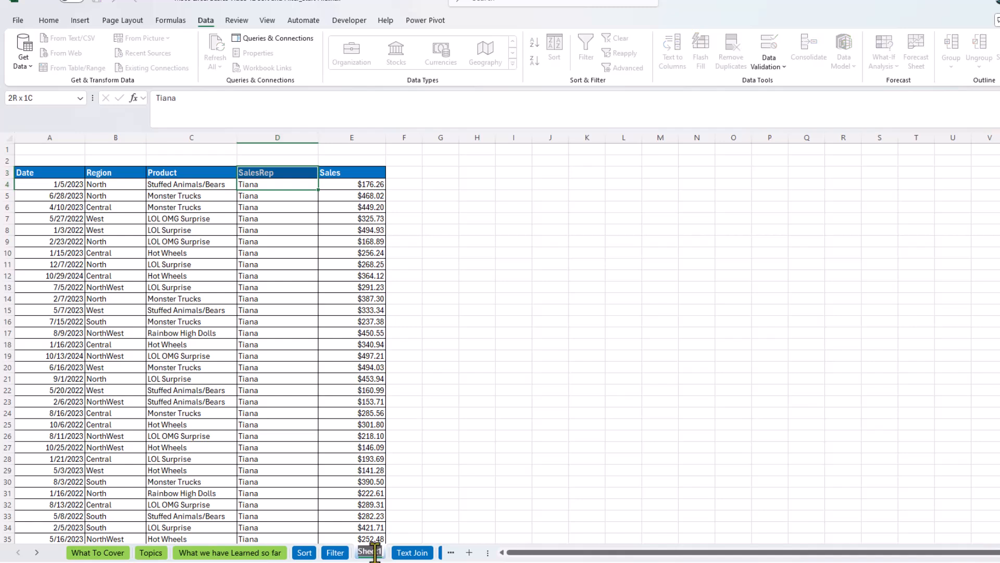
text(Tian)
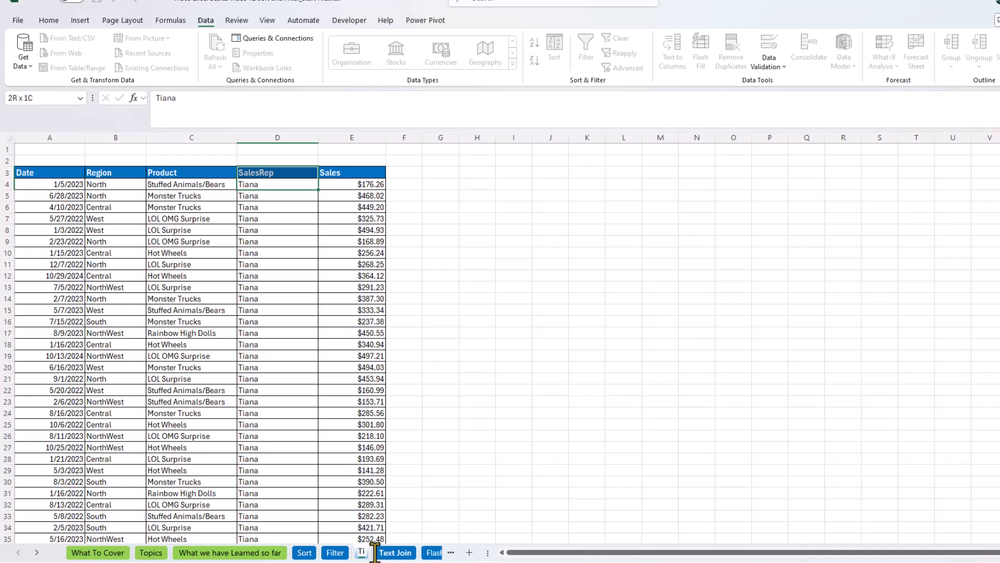
text( Records)
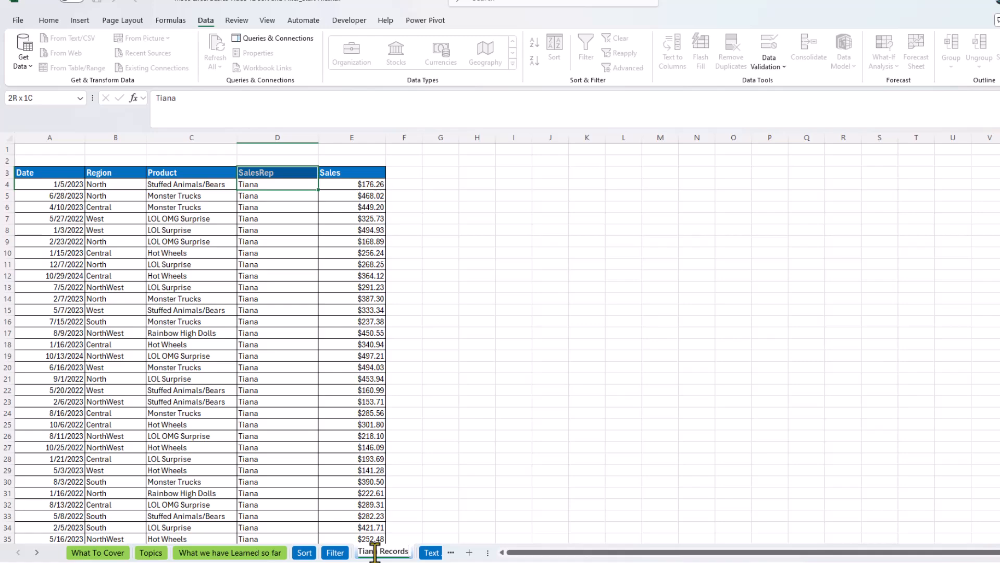
key(Return)
Step: Return to the Filter worksheet and cancel the pending copy of the filtered dataset
click(336, 553)
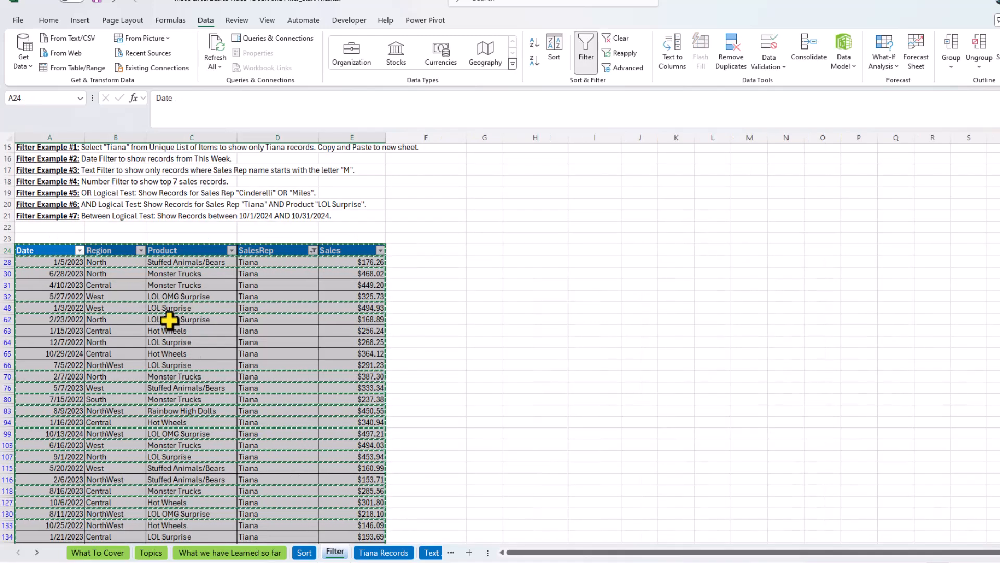
scroll(169, 322, up, 2)
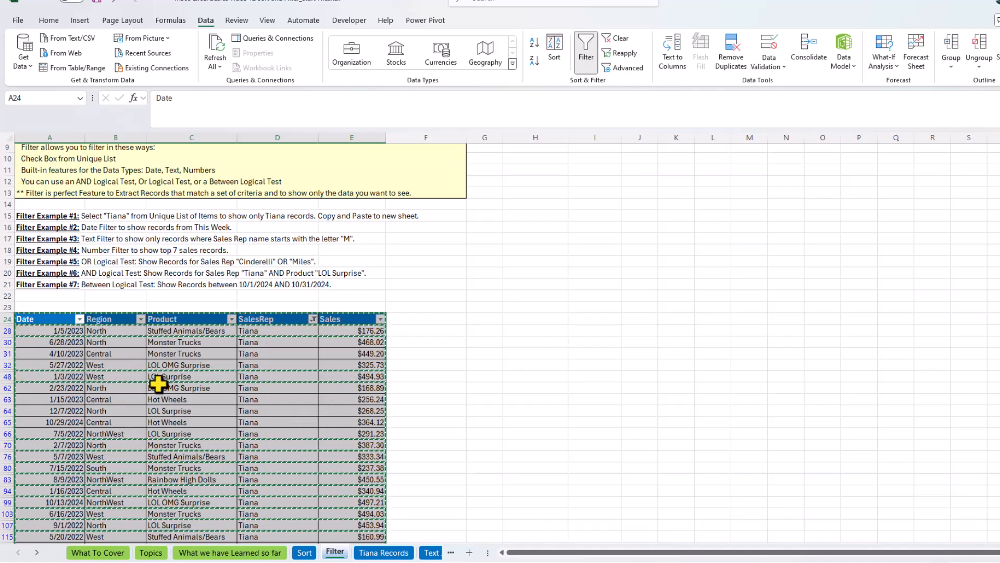
key(Escape)
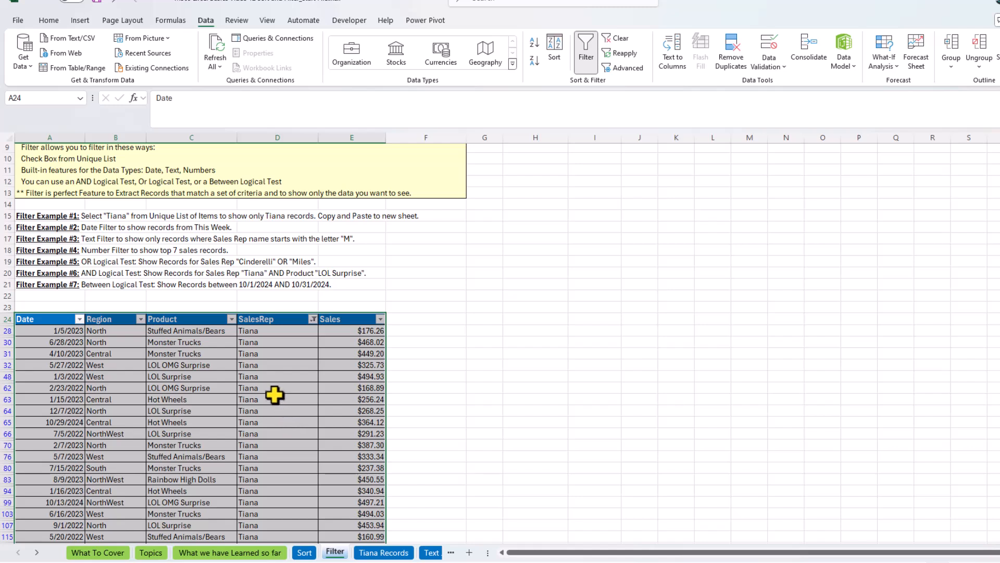
Step: Clear the SalesRep filter so the dataset shows all records
click(313, 319)
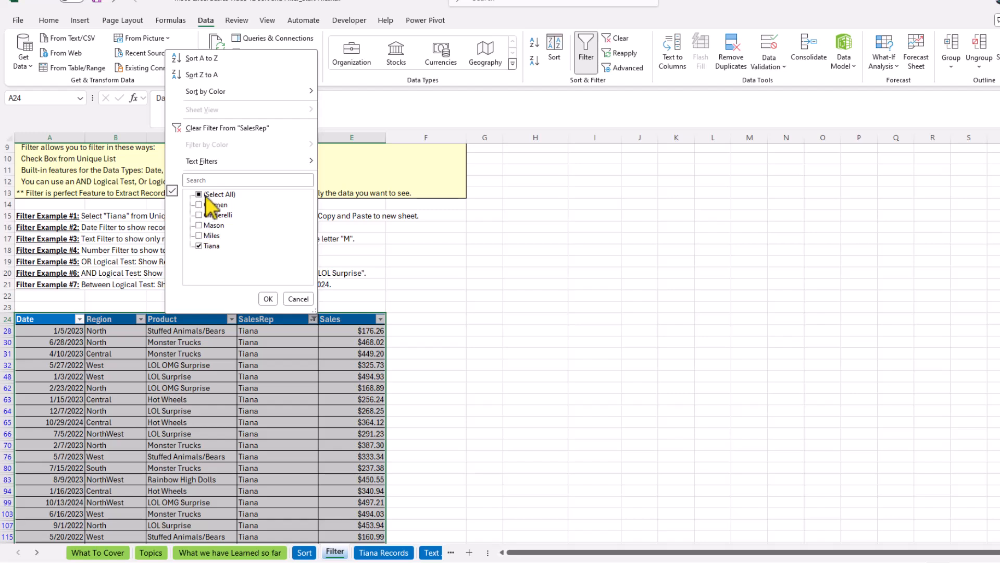
click(301, 300)
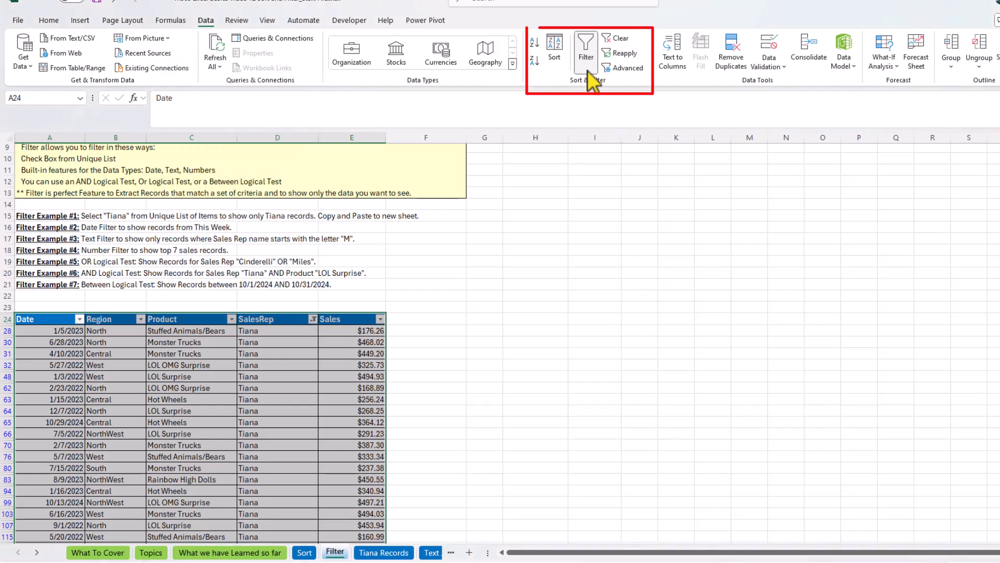
click(614, 39)
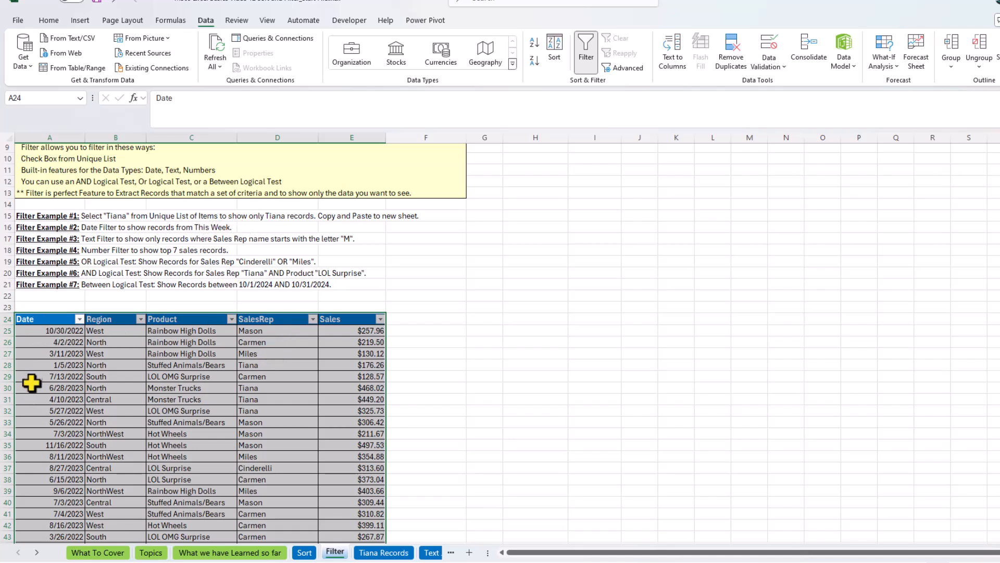
Step: Filter the Date column with a date filter to show only records from This Week
click(81, 350)
click(79, 319)
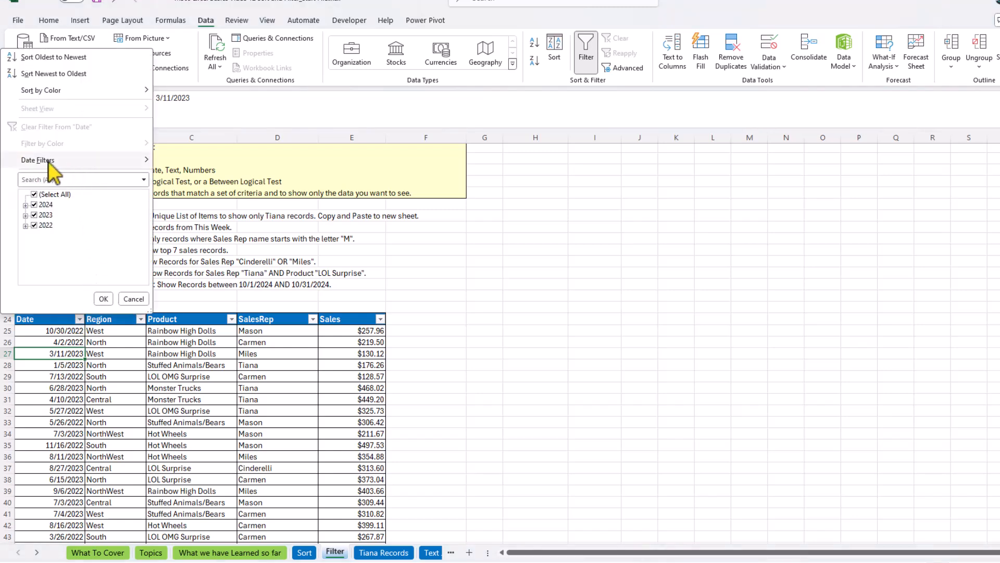
mouse_move(60, 161)
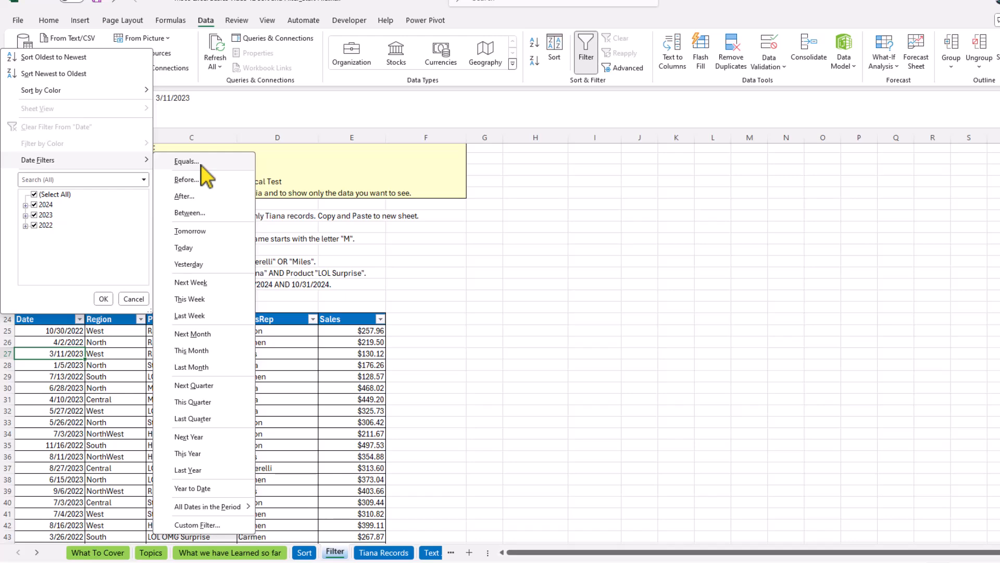
click(195, 299)
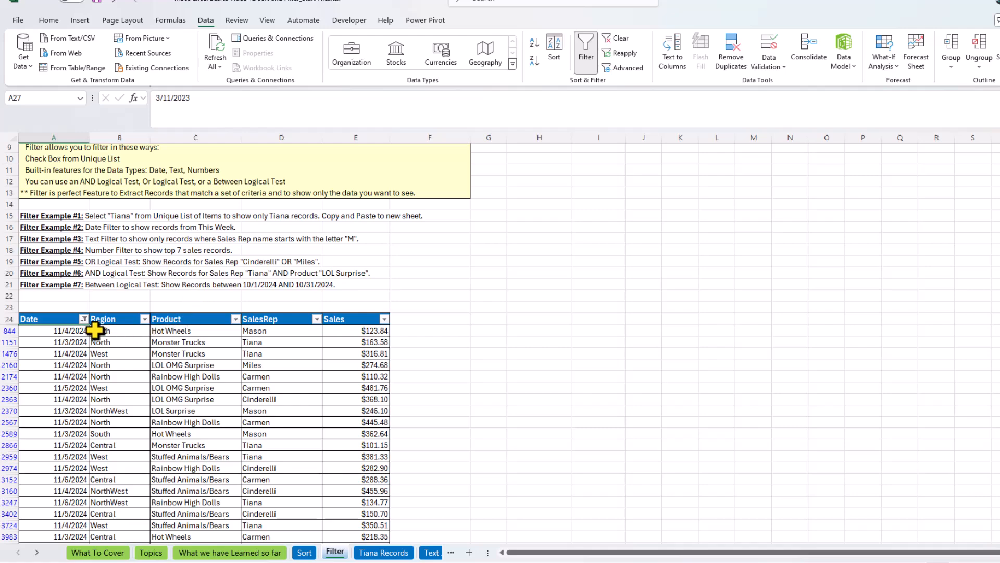
Step: Check the dates of the filtered records from the first row to the last
scroll(96, 330, down, 5)
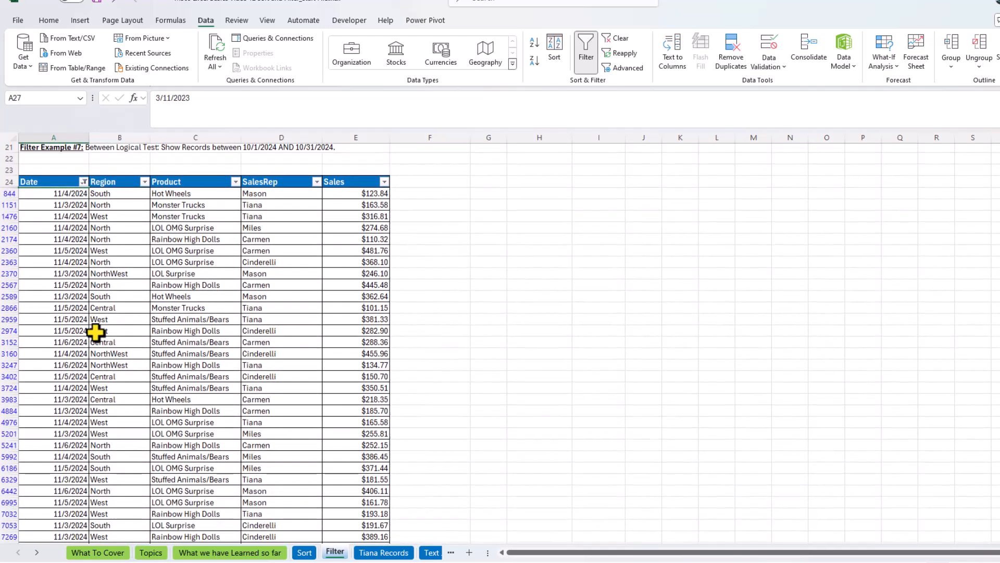
scroll(96, 331, down, 4)
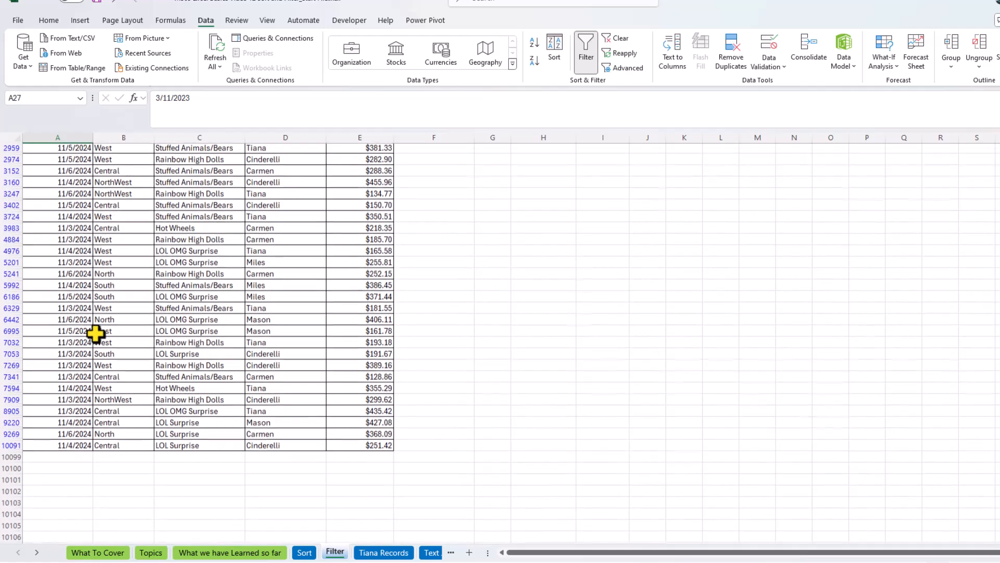
scroll(95, 334, up, 6)
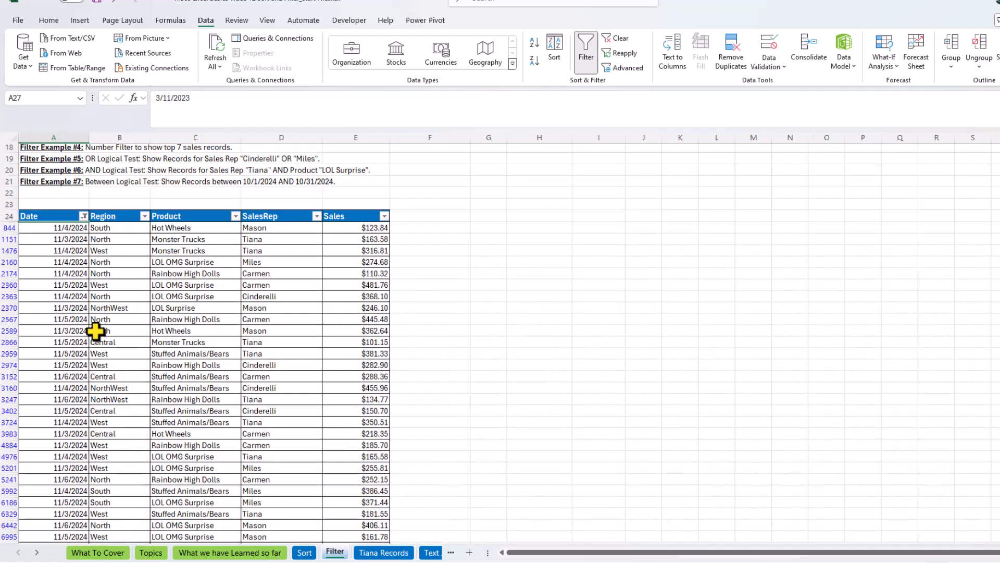
scroll(221, 307, down, 6)
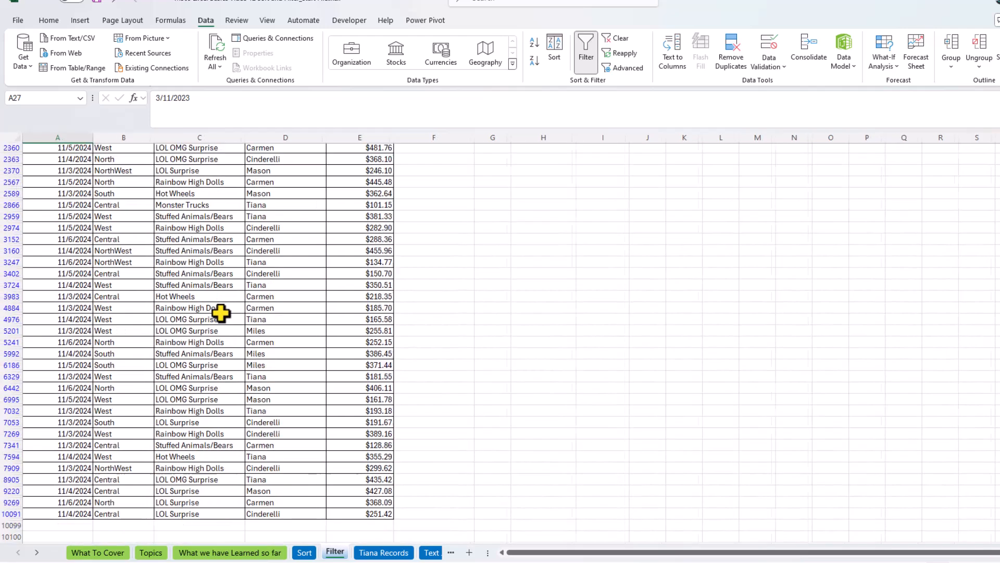
scroll(221, 313, up, 6)
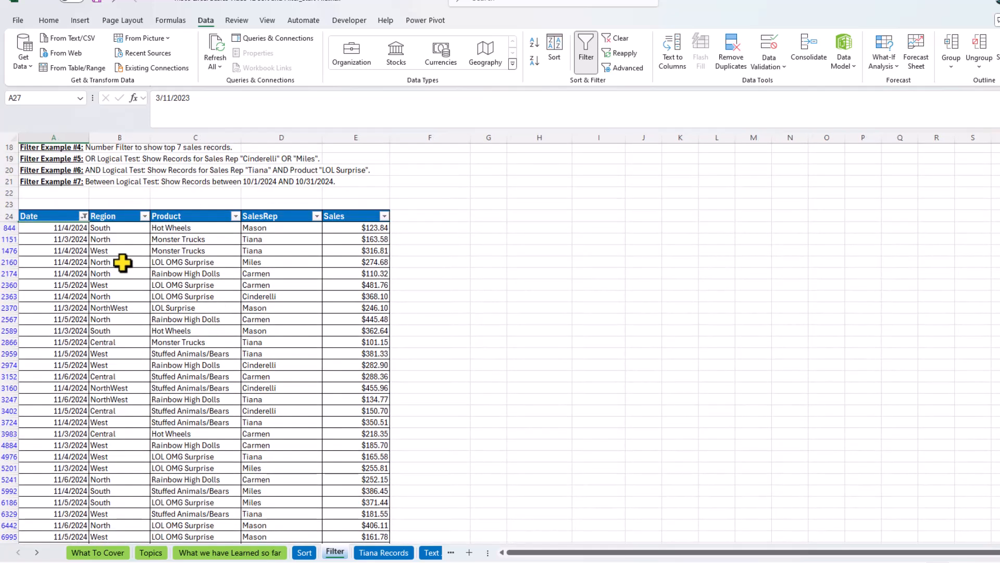
scroll(133, 327, up, 2)
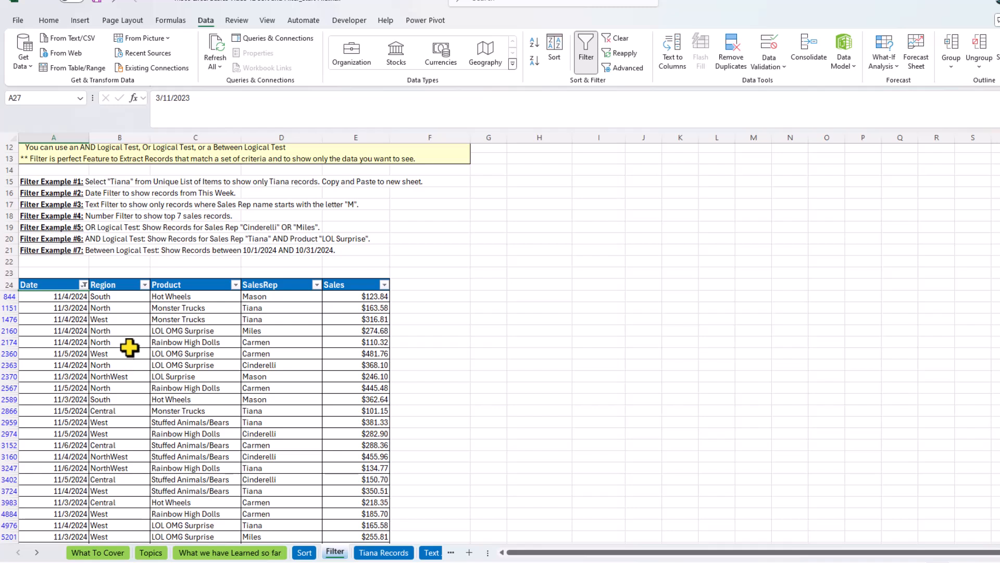
Step: Clear the This Week filter from the Date column
click(129, 334)
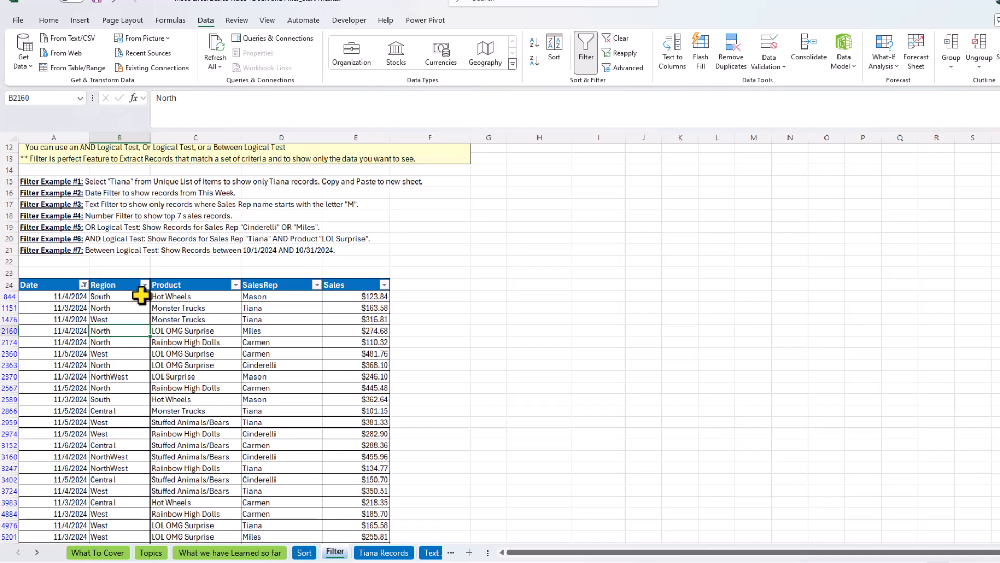
click(84, 284)
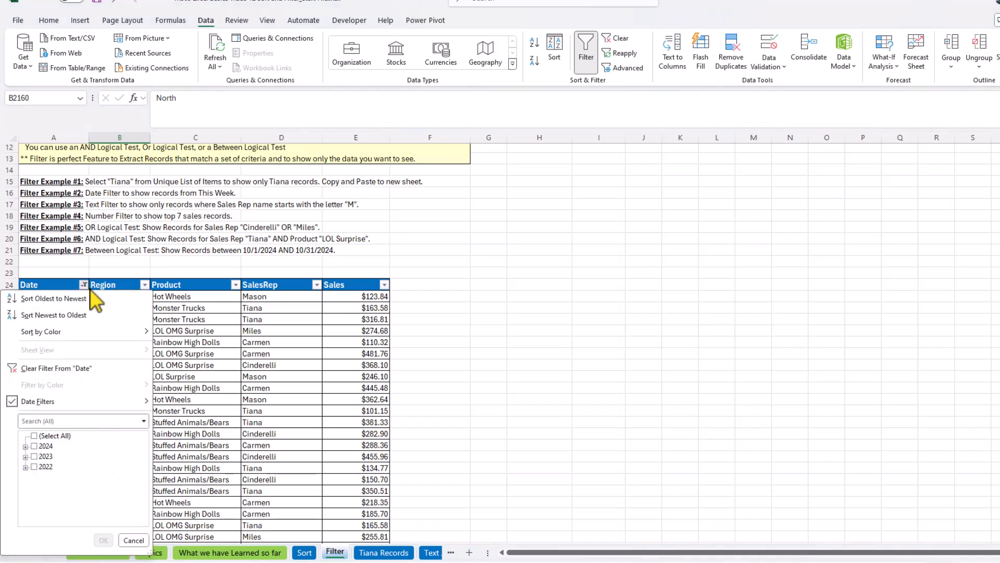
click(64, 368)
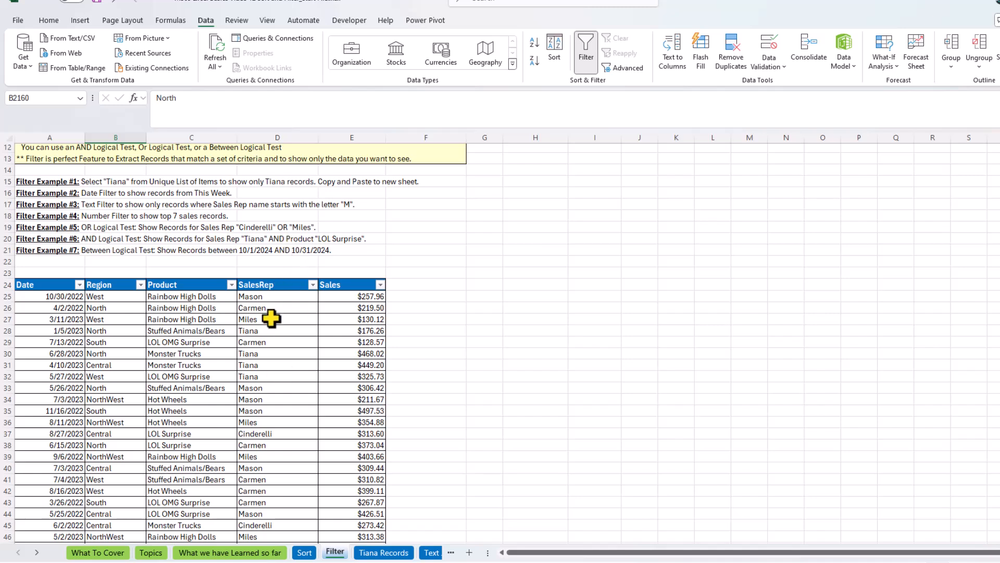
Step: Apply a text filter to the SalesRep column for names that begin with "M"
click(313, 287)
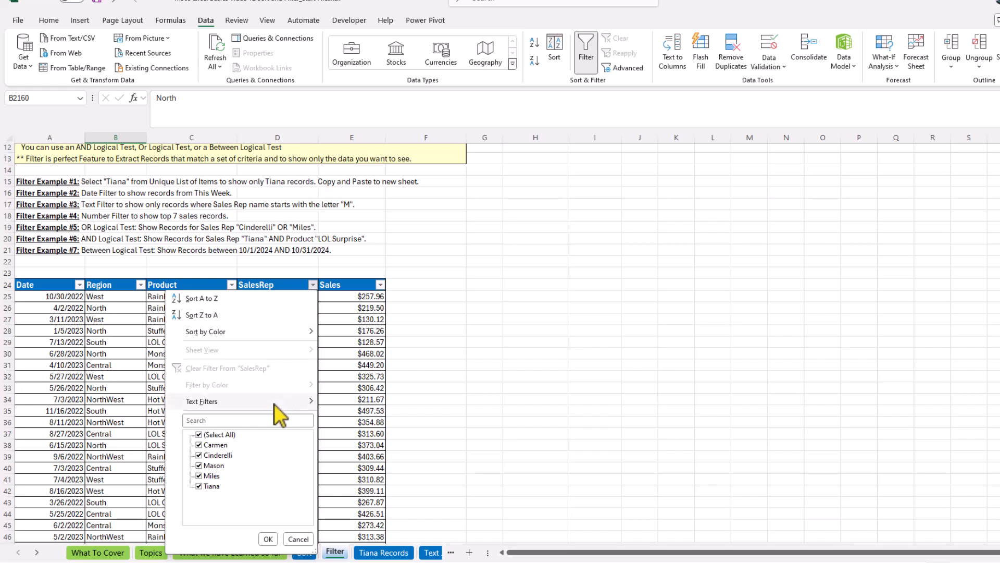
mouse_move(268, 408)
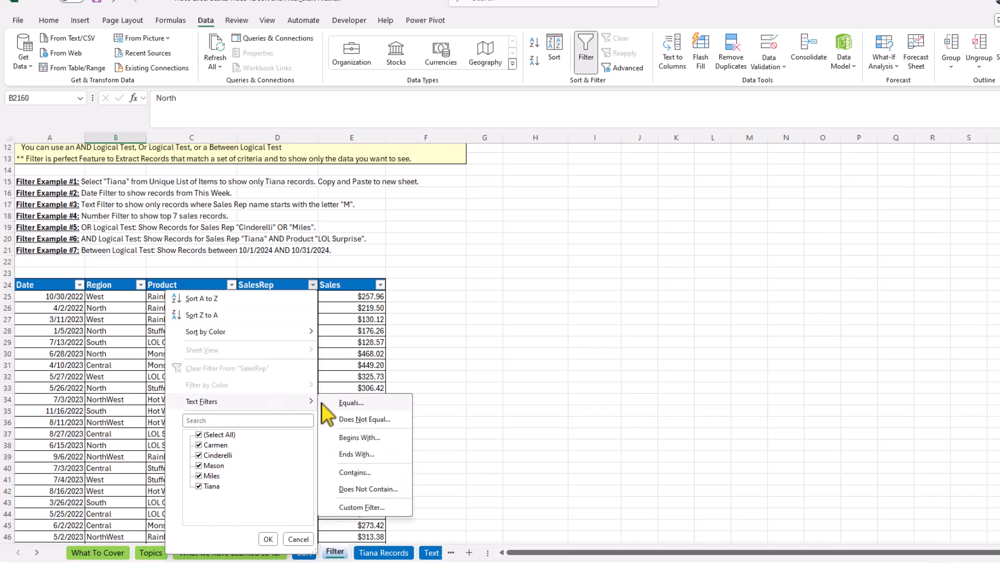
click(354, 438)
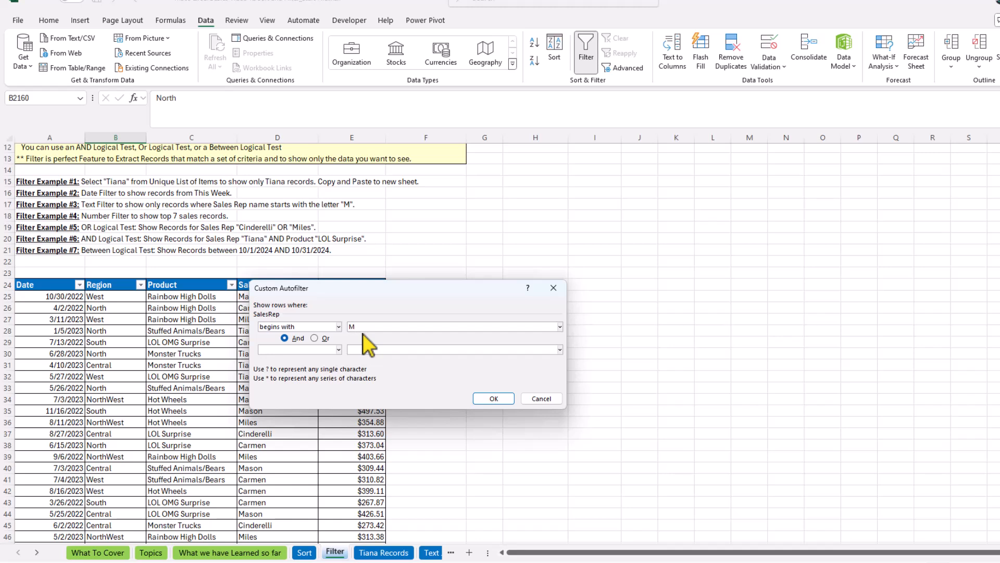
click(495, 399)
click(274, 310)
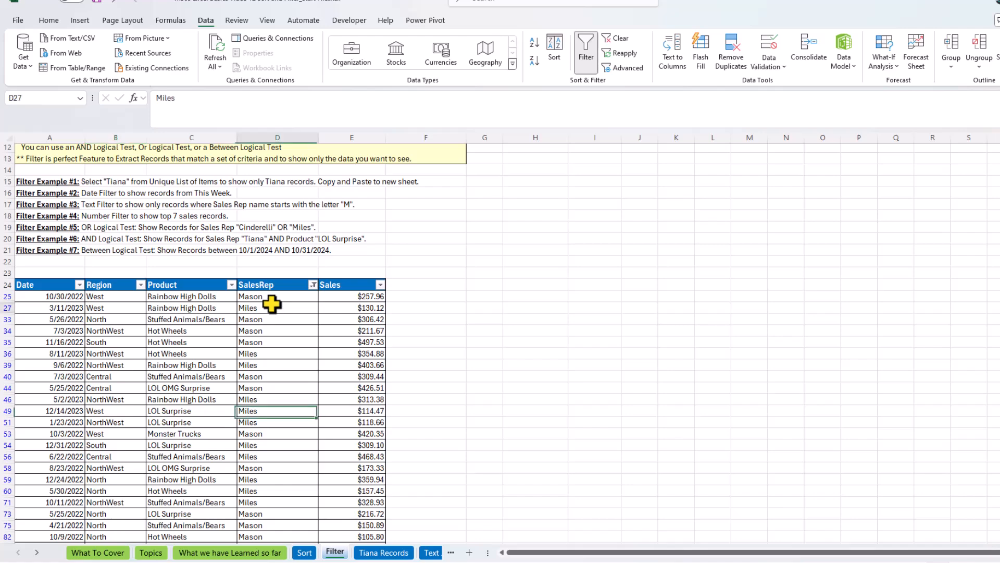
Step: Examine the SalesRep names down the filtered records and return to the header row
scroll(273, 304, down, 4)
scroll(274, 305, down, 15)
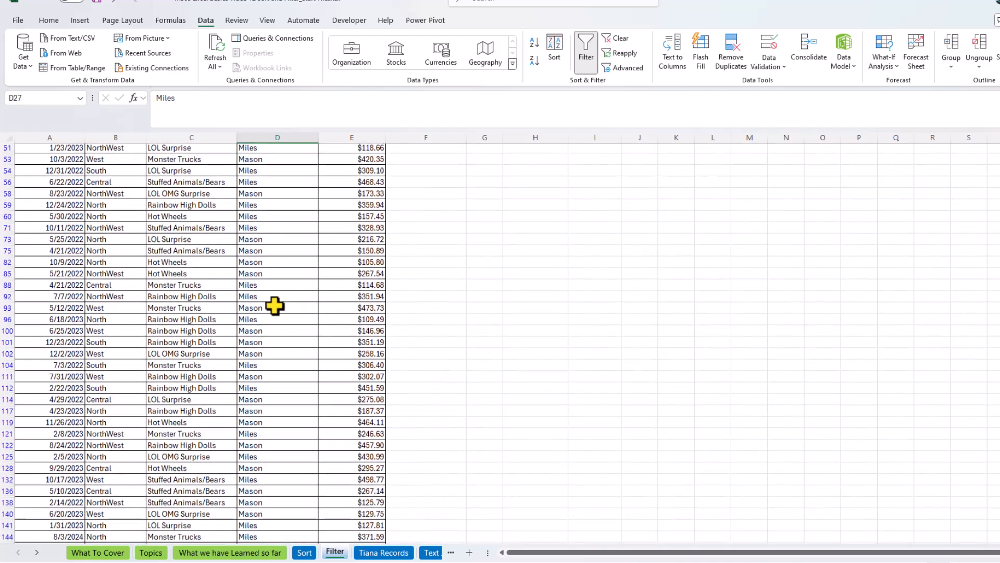
scroll(277, 307, down, 20)
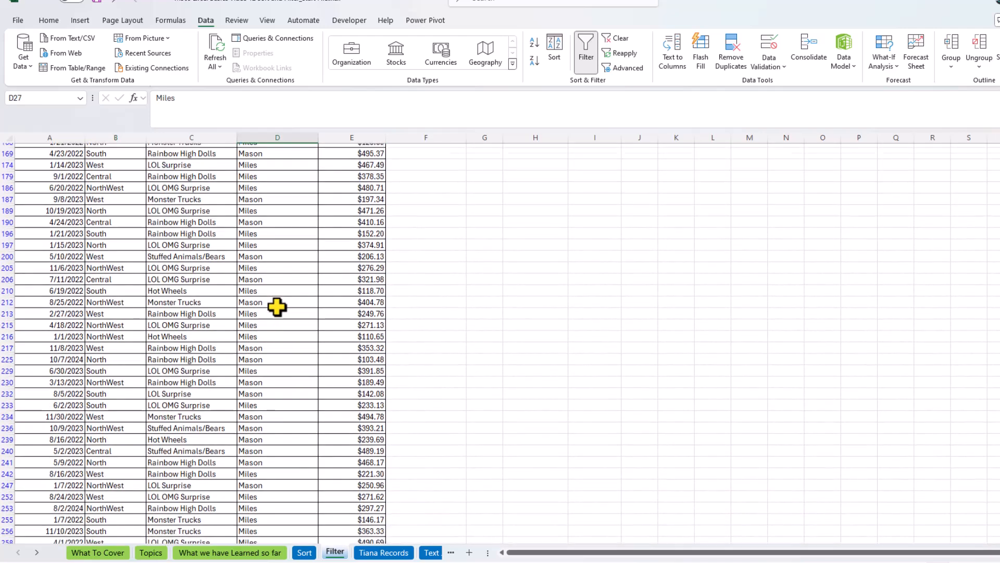
scroll(278, 308, down, 15)
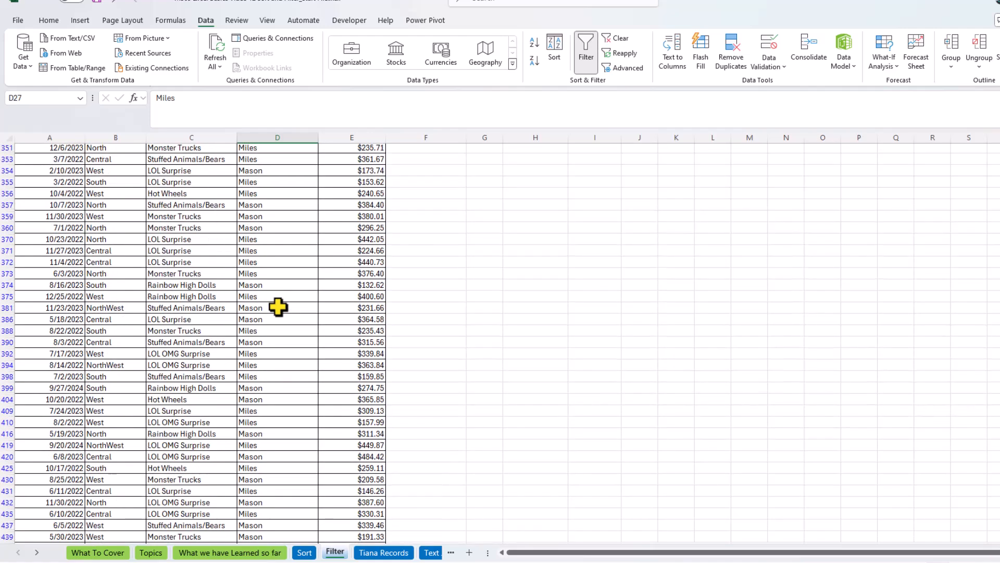
scroll(280, 310, down, 8)
scroll(280, 310, up, 16)
scroll(280, 309, up, 20)
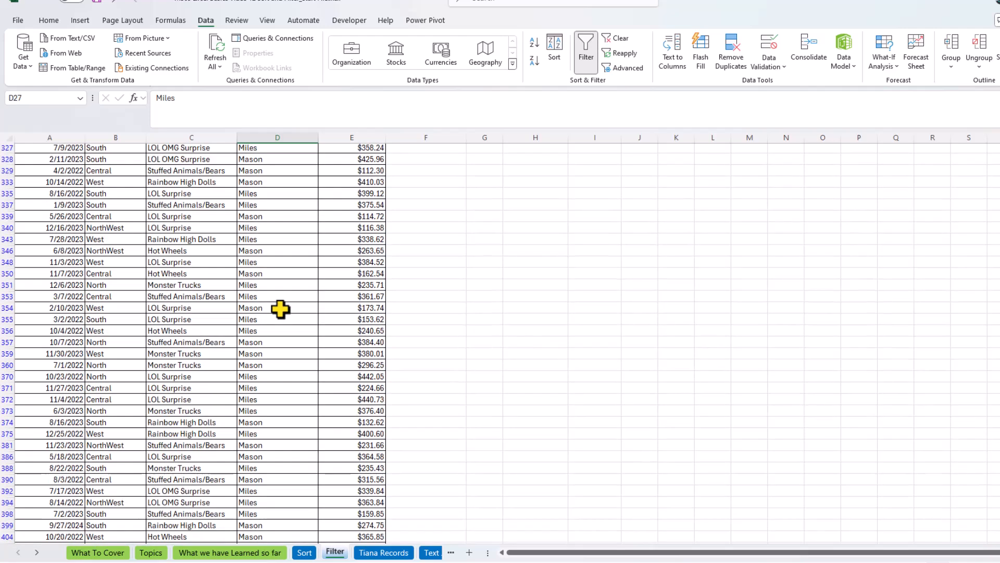
scroll(280, 309, up, 12)
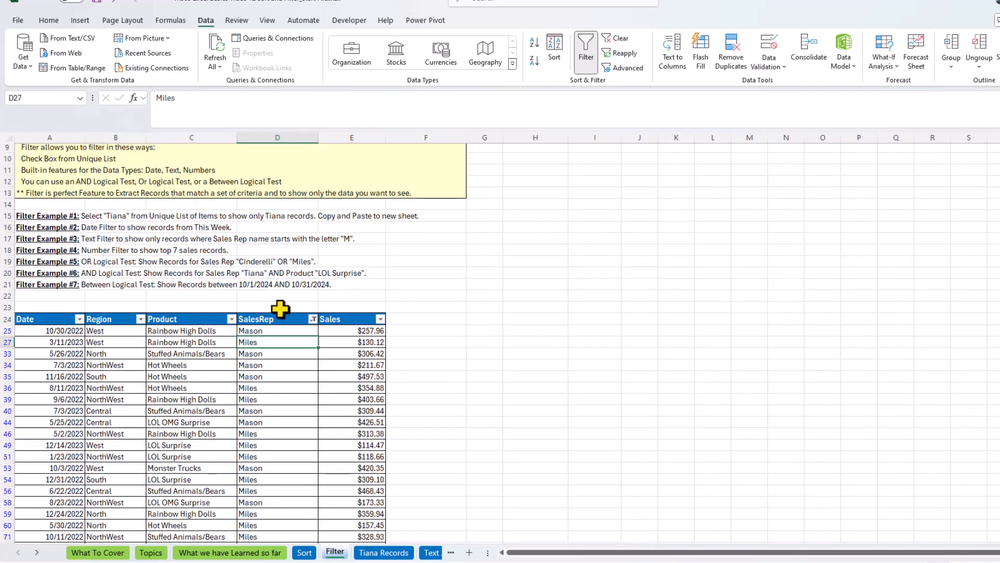
Step: Clear the begins-with text filter on SalesRep from the dataset
click(312, 319)
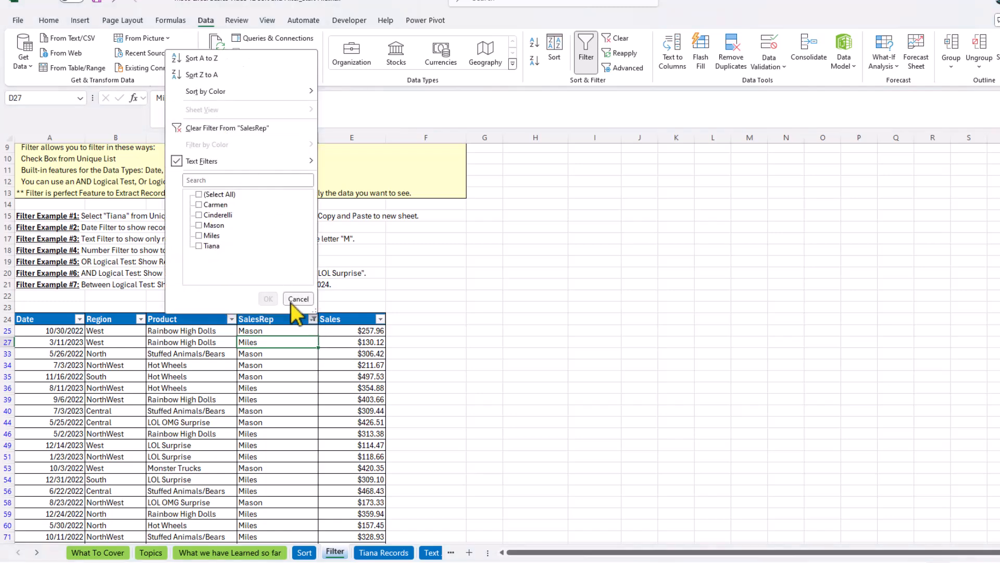
click(299, 339)
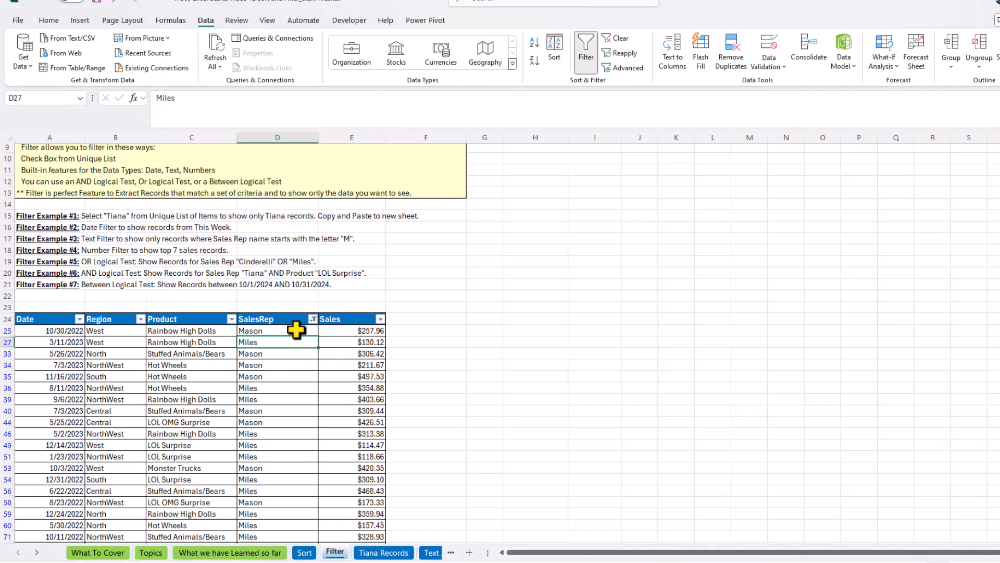
click(621, 39)
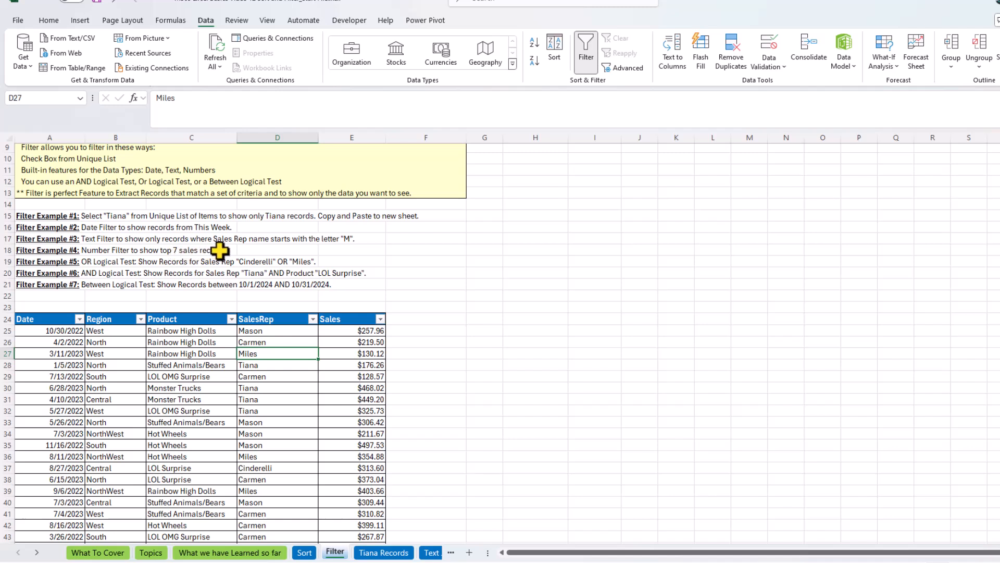
Step: Apply a number filter showing the Top 7 Items in the Sales column, and clear it once the records are shown
click(353, 319)
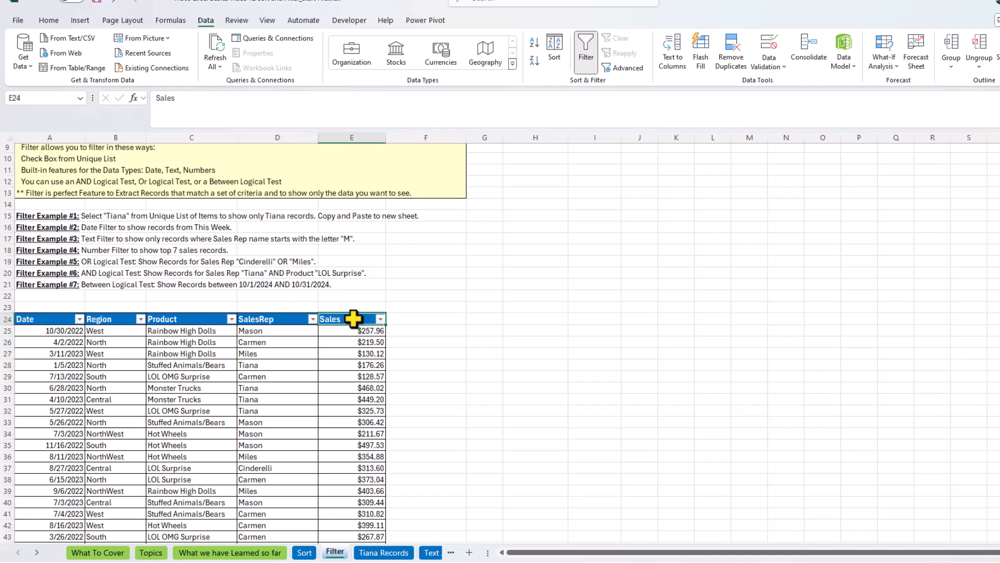
click(380, 319)
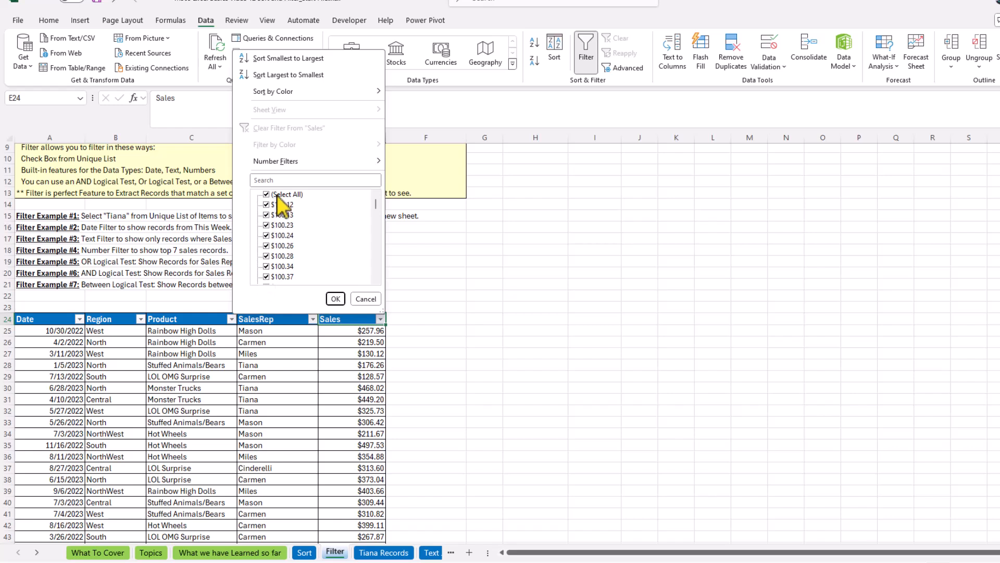
mouse_move(311, 165)
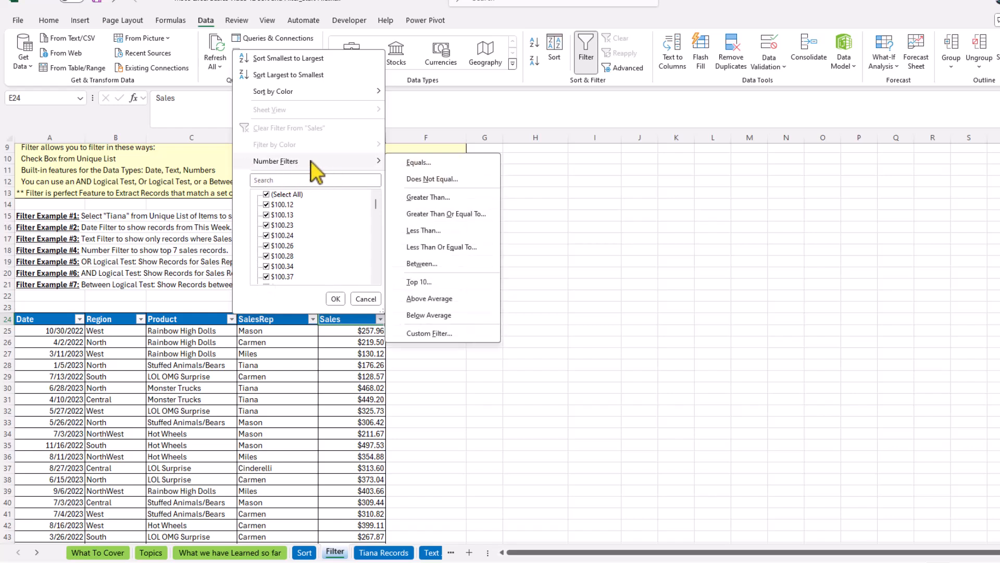
click(346, 161)
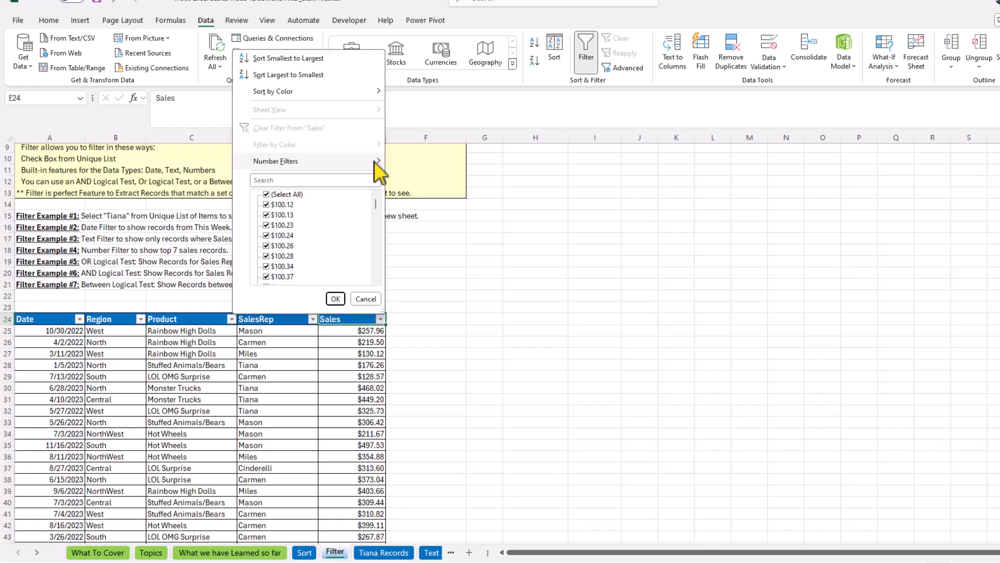
mouse_move(377, 161)
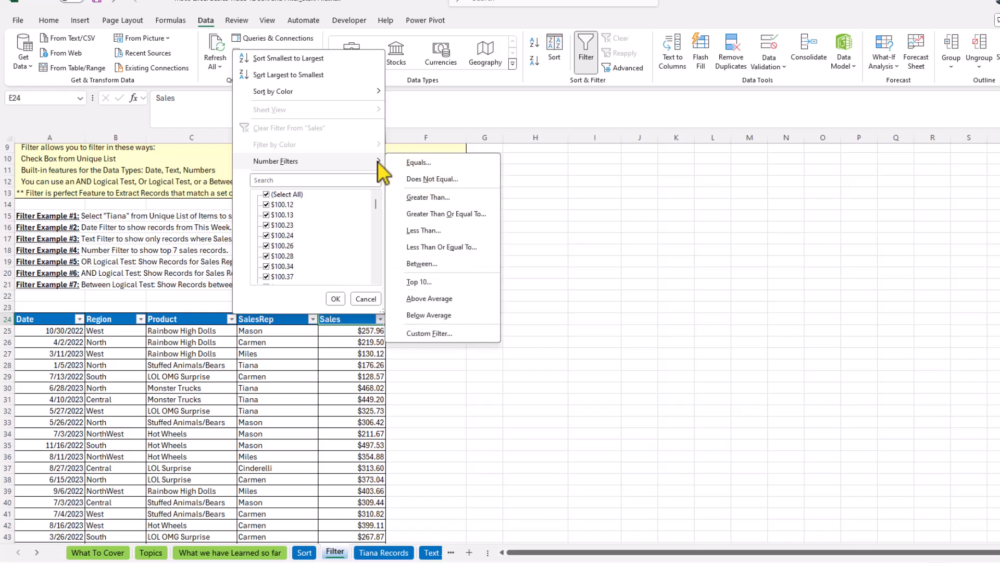
click(420, 282)
drag(405, 291, 479, 271)
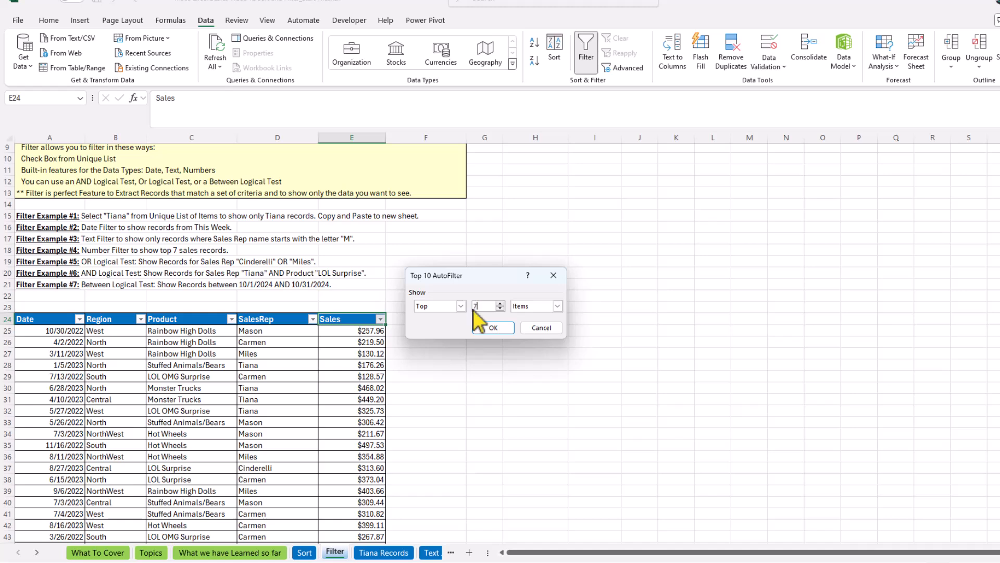
click(493, 327)
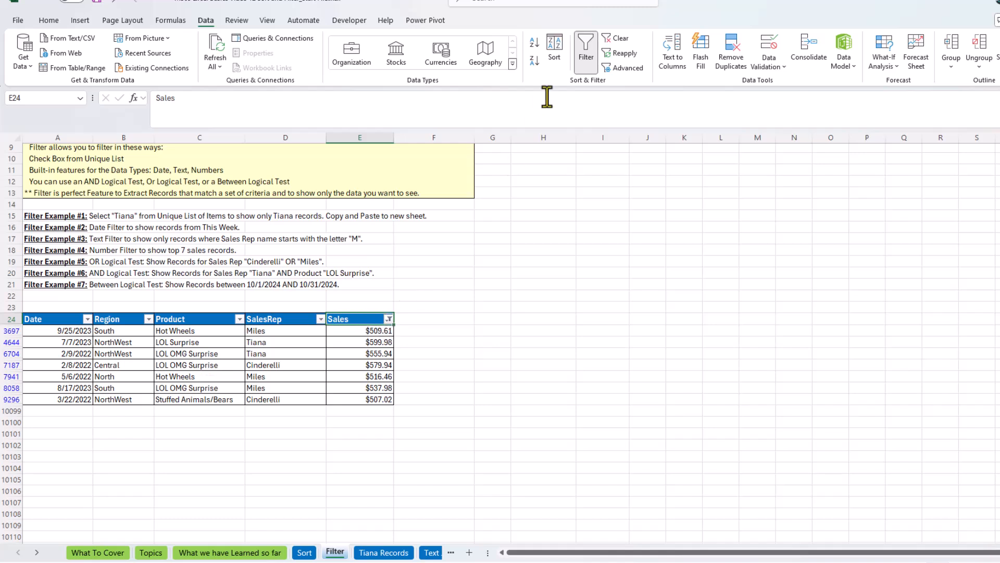
click(617, 39)
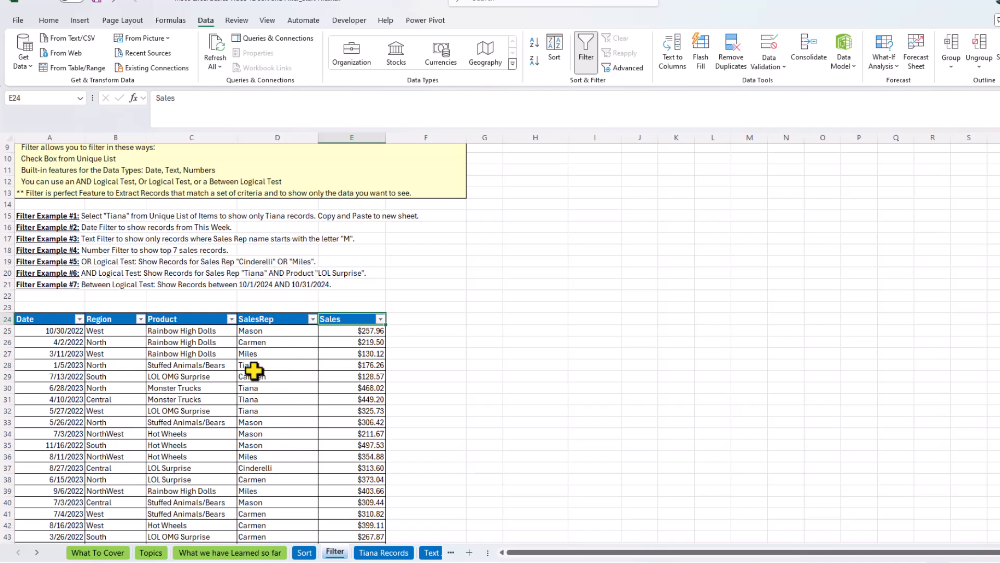
Step: Filter the SalesRep column to show only the two sales reps named in Filter Example #5
click(312, 319)
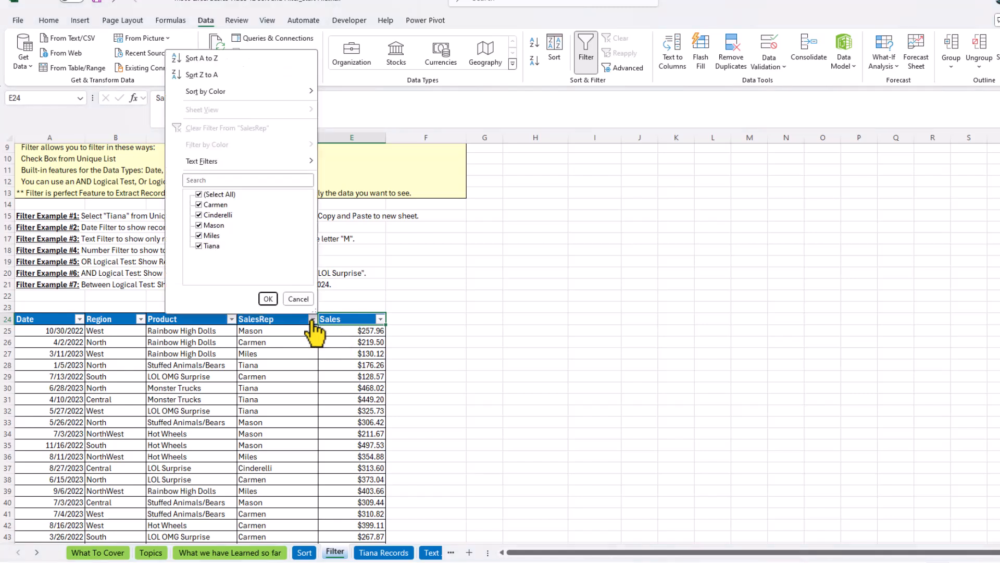
click(199, 194)
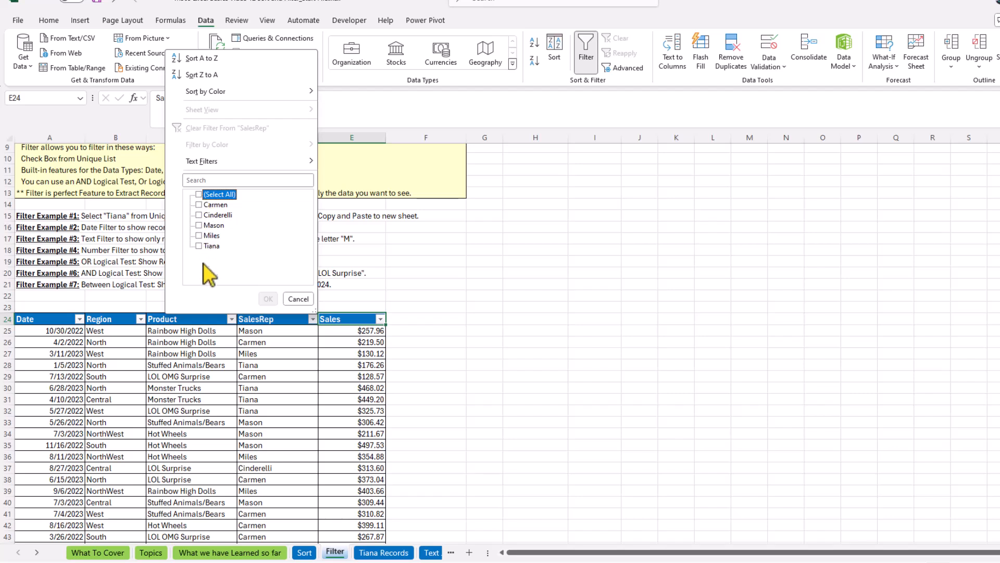
click(199, 215)
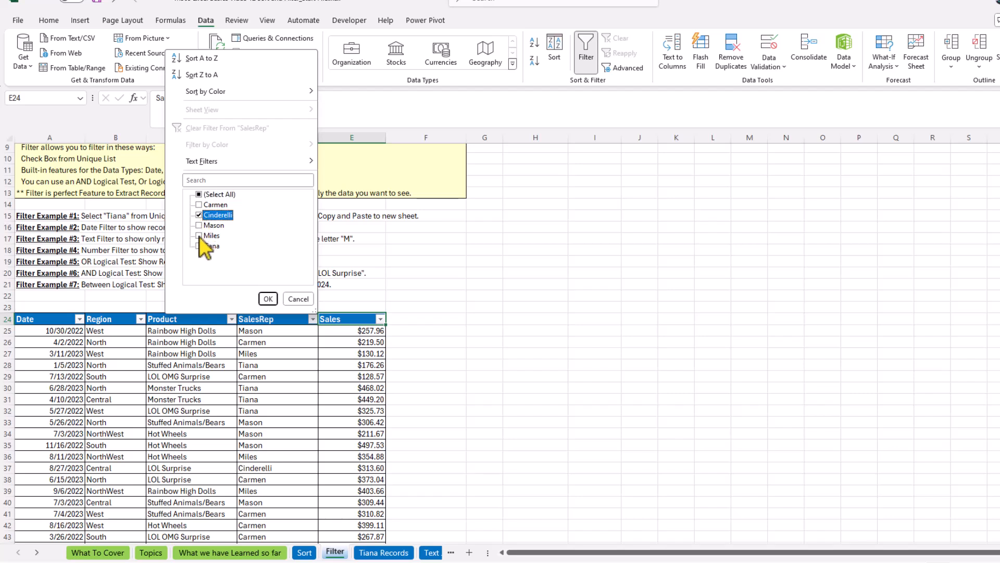
click(199, 236)
click(267, 299)
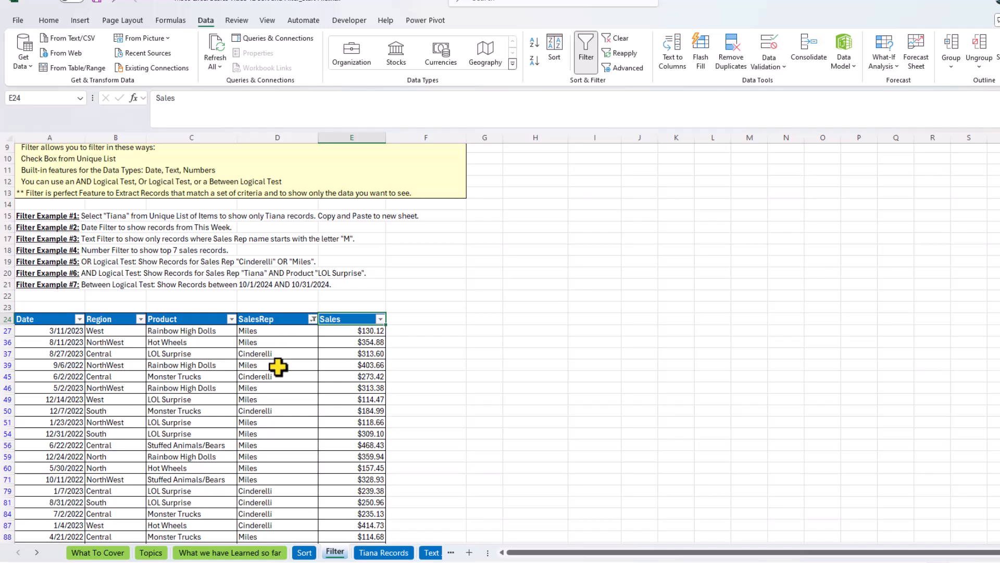
Step: Check the SalesRep entries down the OR-filtered records, and clear the filter from the dataset
scroll(279, 345, down, 8)
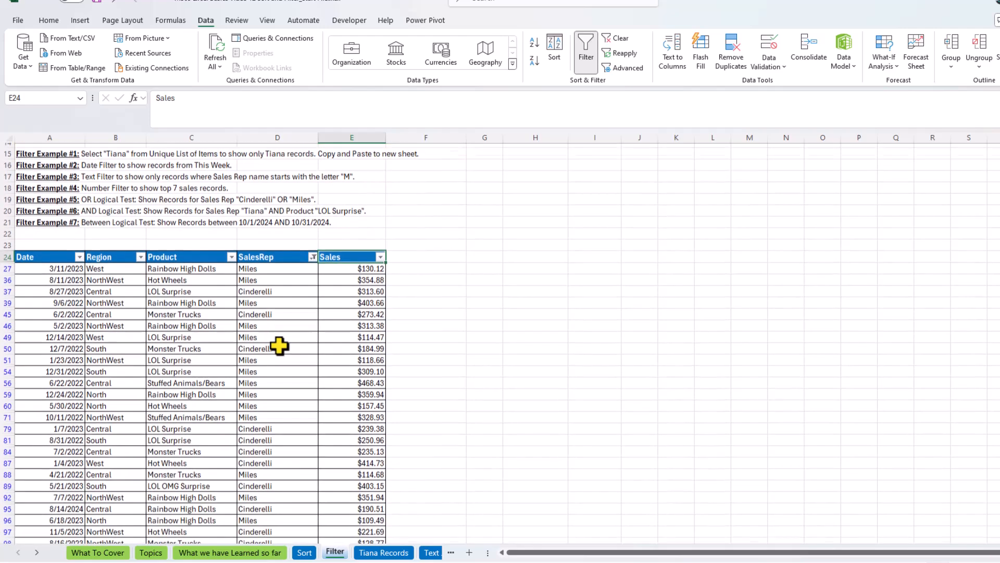
scroll(279, 346, down, 17)
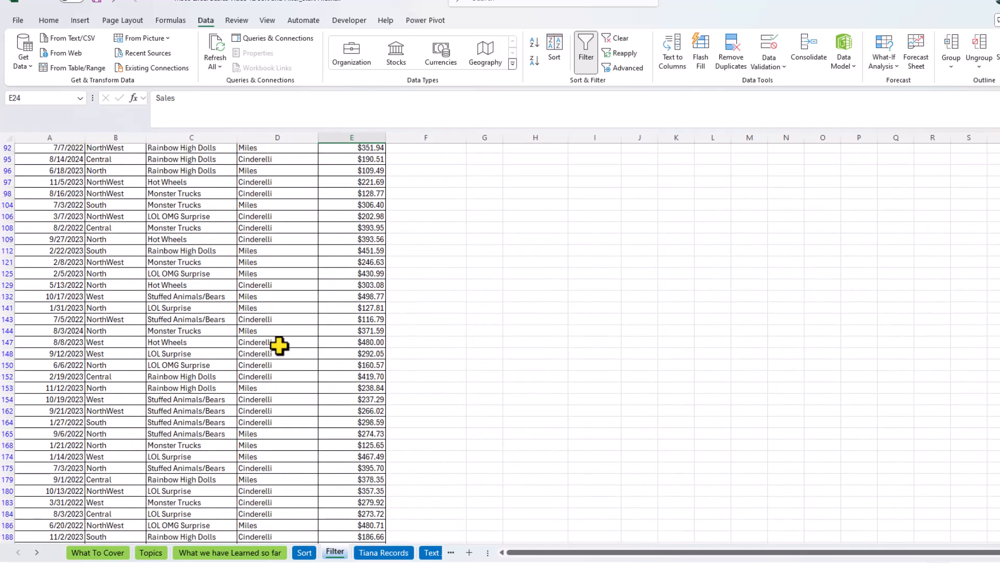
scroll(279, 345, down, 15)
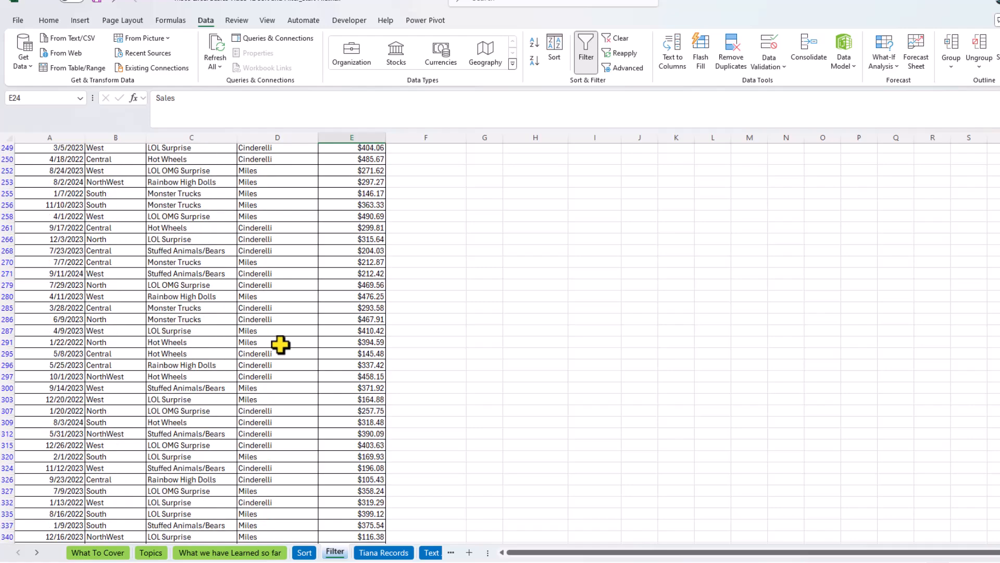
scroll(281, 344, down, 13)
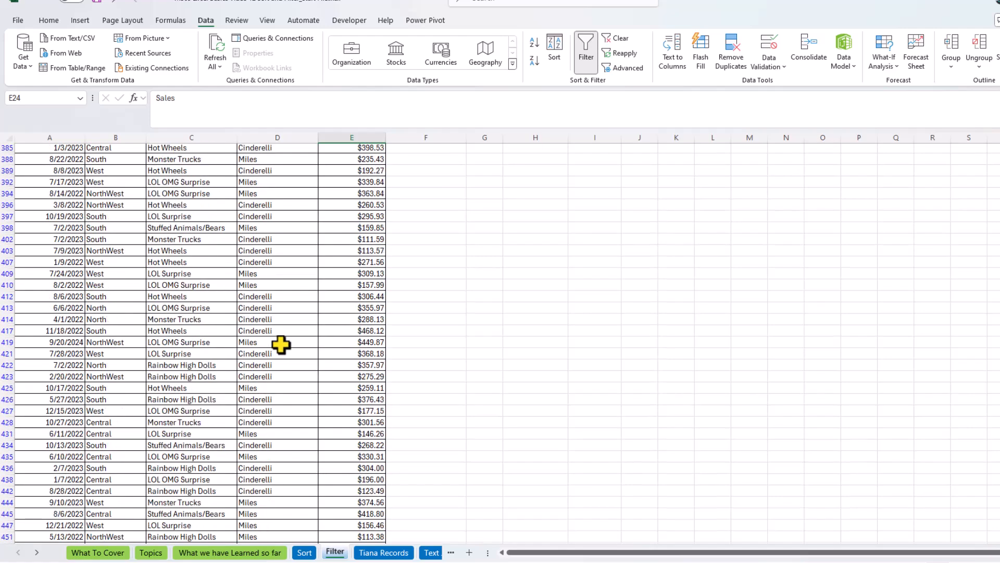
scroll(281, 344, down, 5)
scroll(282, 344, up, 20)
key(ctrl+Up)
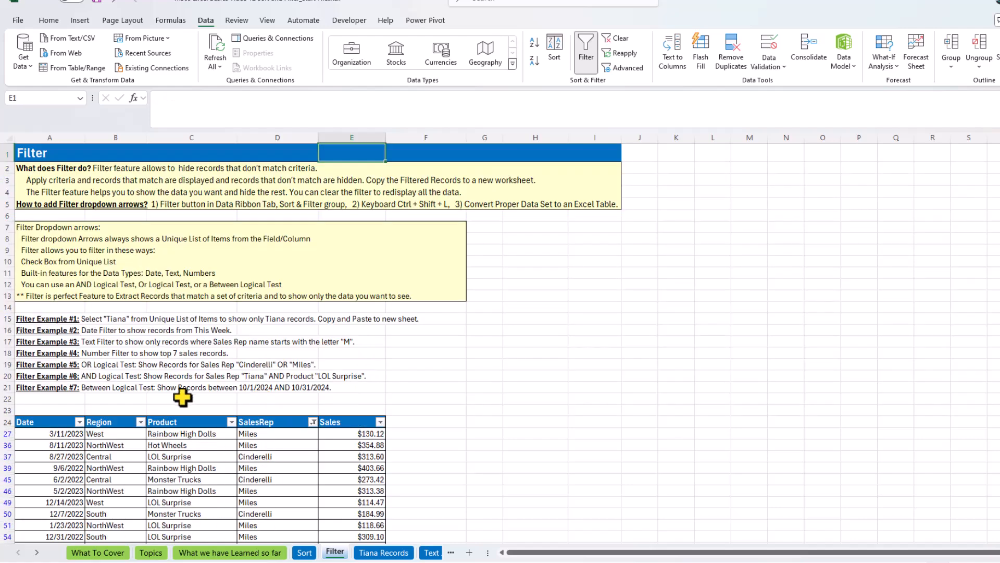
scroll(275, 404, down, 3)
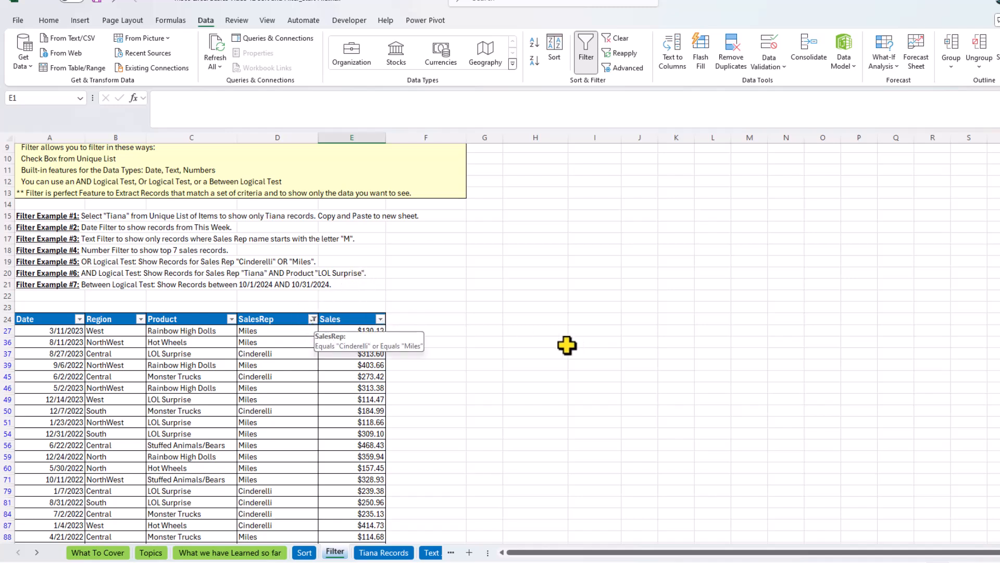
click(614, 37)
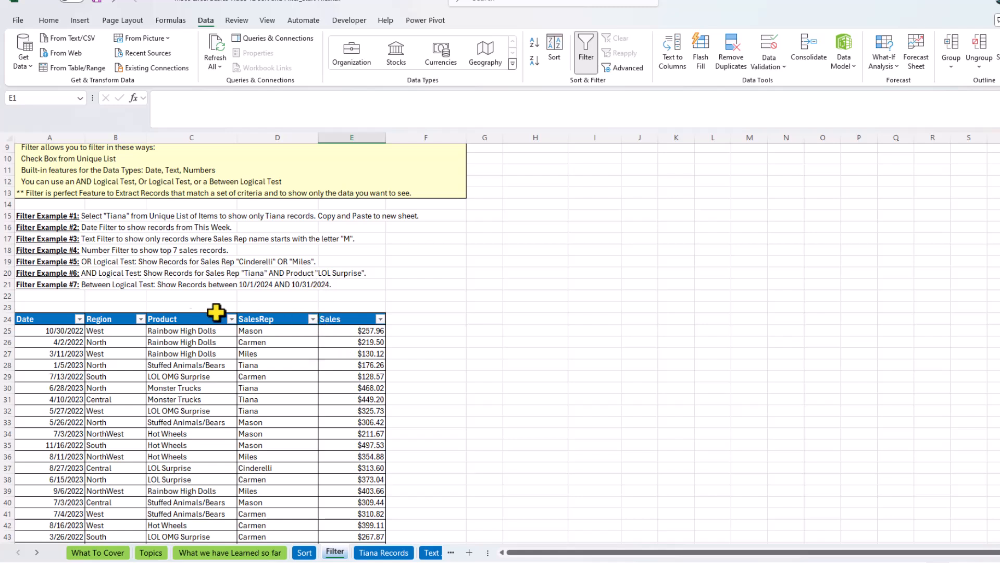
Step: Filter the SalesRep column to show only the sales rep named in Filter Example #6
click(313, 319)
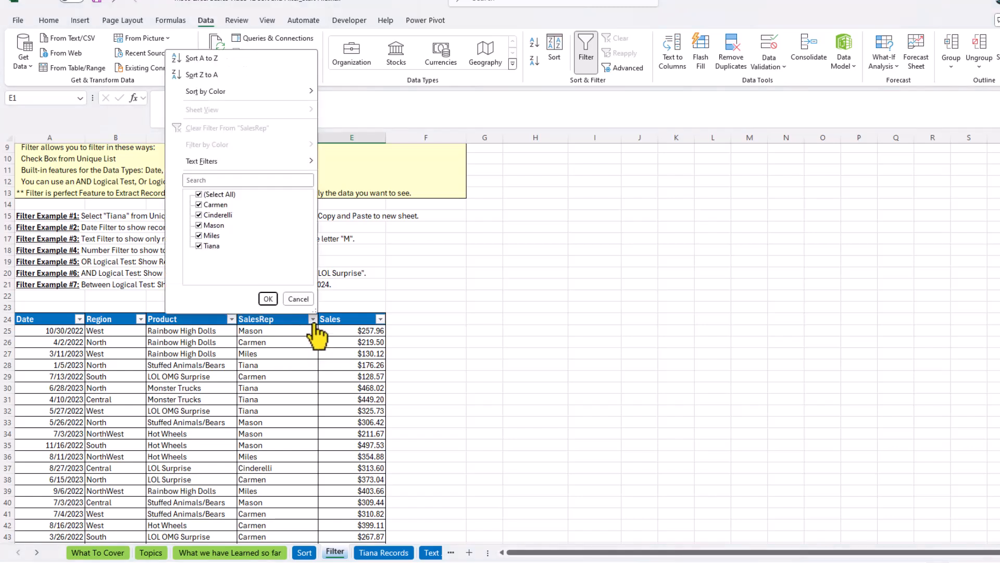
click(199, 195)
click(199, 245)
click(267, 298)
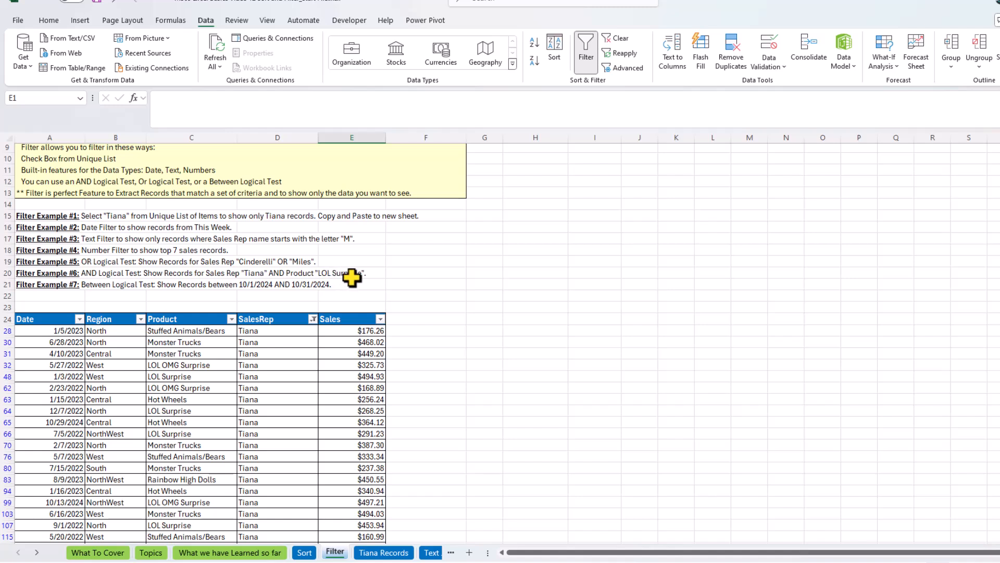
Step: Add a second filter on the Product column that shows only "LOL Surprise"
click(230, 318)
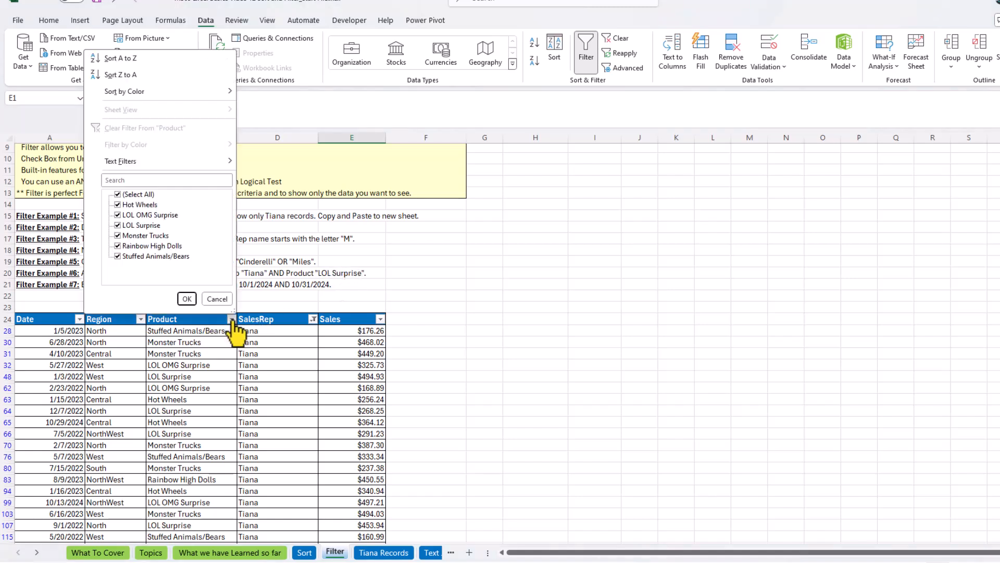
click(117, 195)
click(117, 225)
click(186, 298)
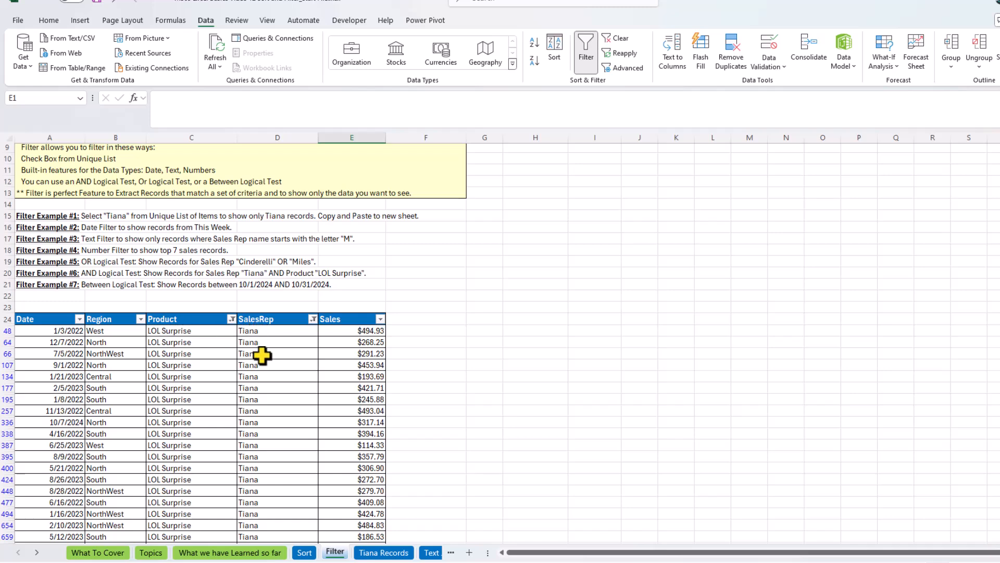
Step: Check the records matching both the SalesRep and Product criteria, and clear both filters from the dataset
scroll(270, 371, down, 9)
scroll(271, 371, down, 20)
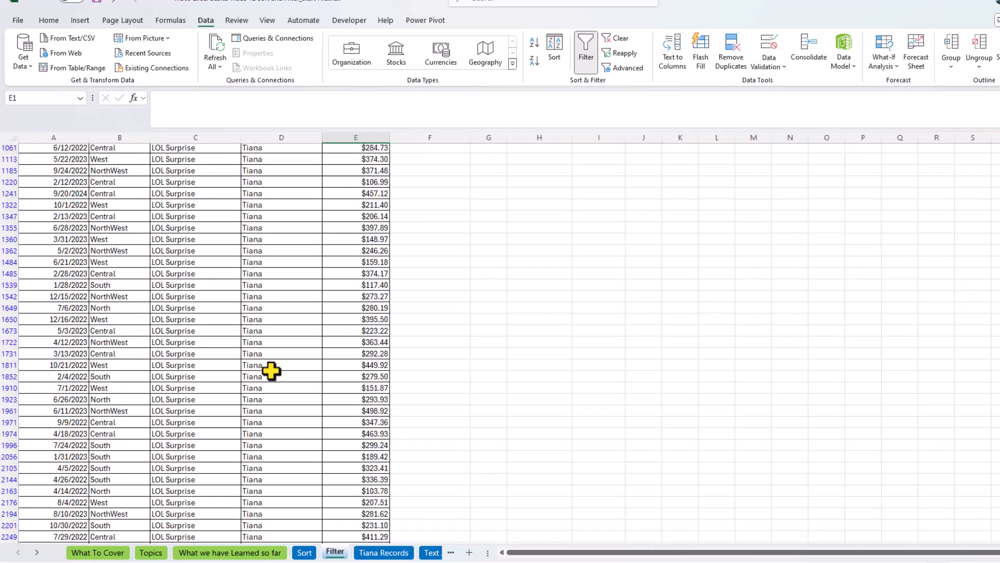
scroll(271, 372, down, 18)
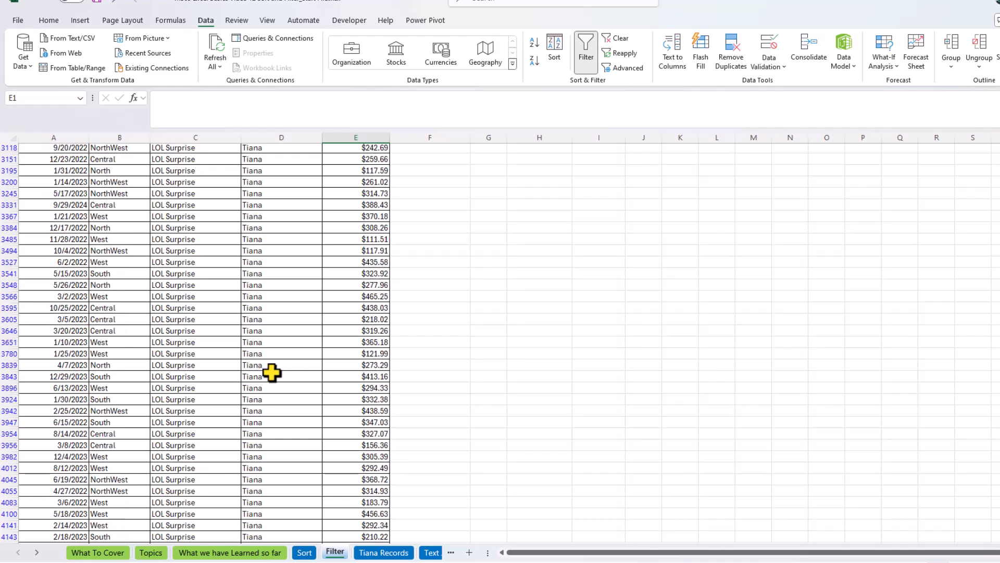
scroll(272, 372, down, 10)
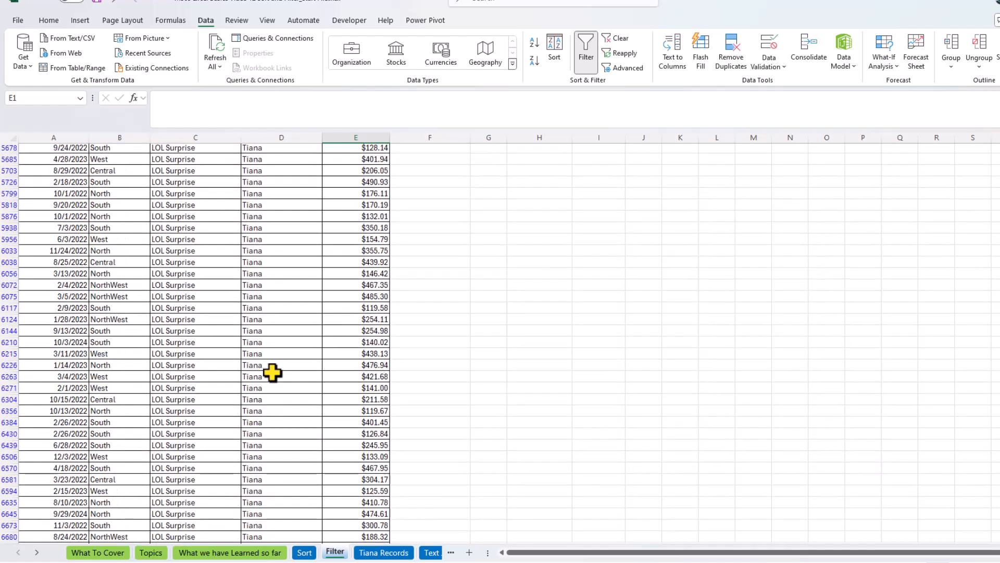
scroll(272, 372, up, 15)
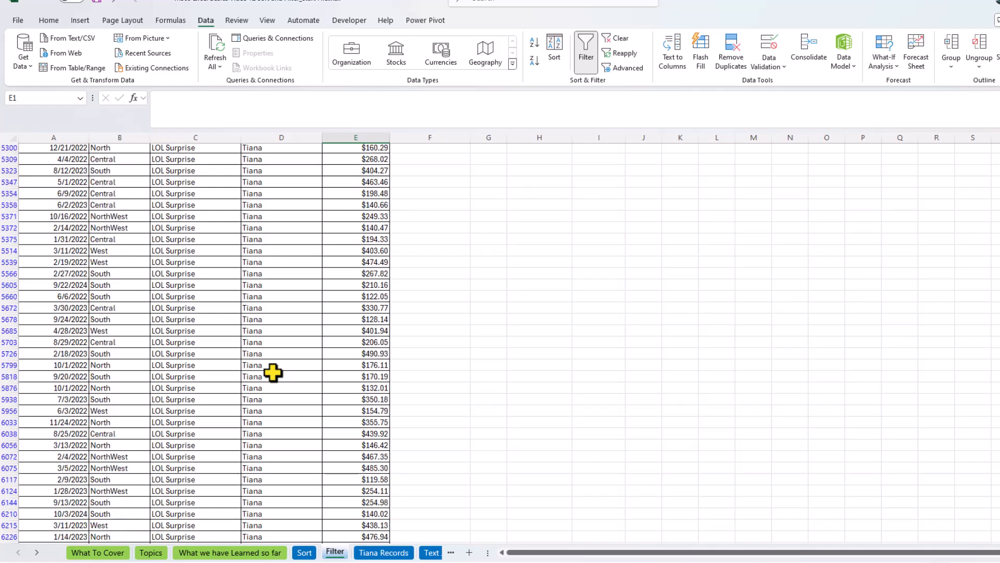
scroll(272, 372, up, 16)
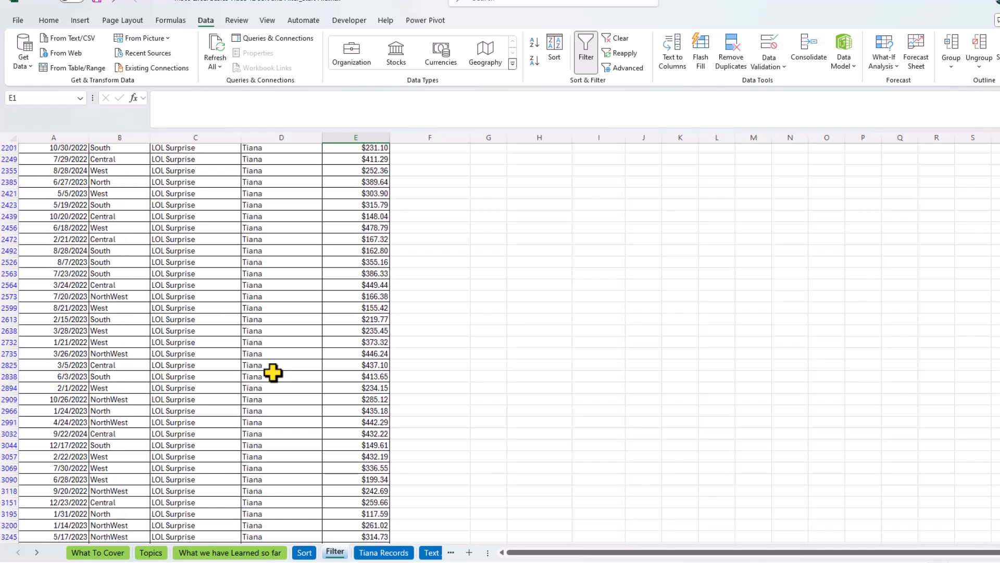
scroll(272, 372, up, 6)
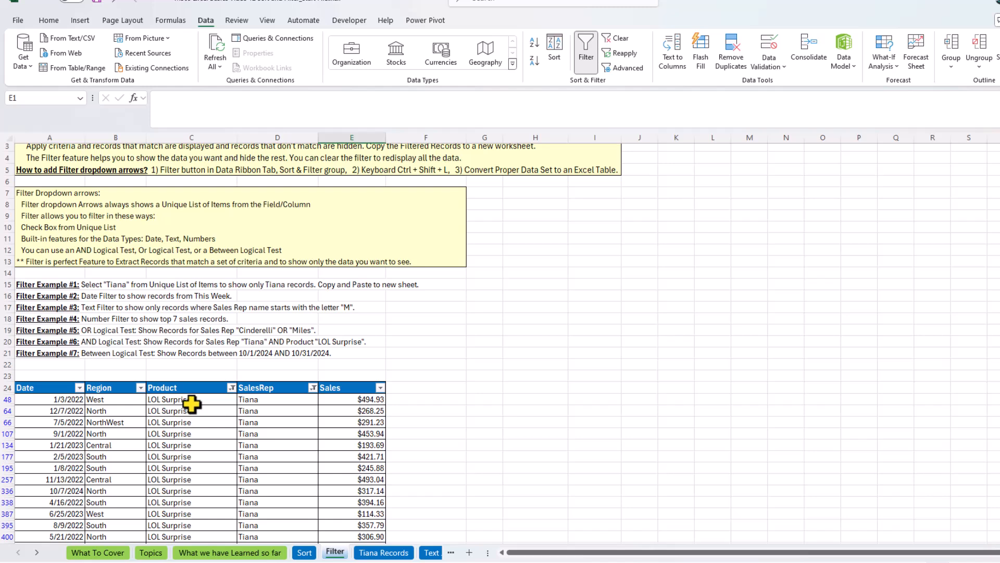
click(620, 39)
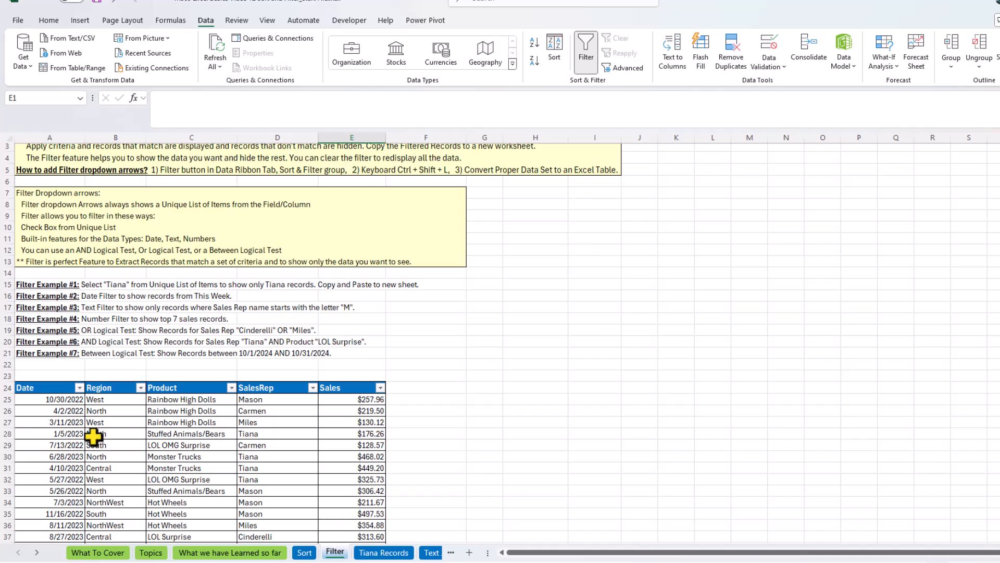
Step: Start a Between date filter on the Date column with the "is after or equal to" date set to 10/1/2024
click(79, 388)
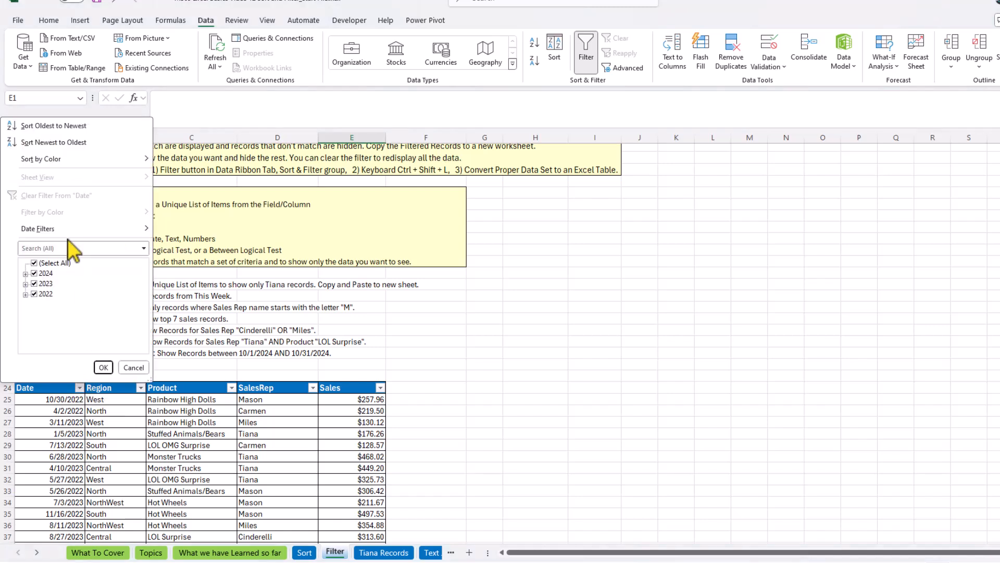
mouse_move(74, 227)
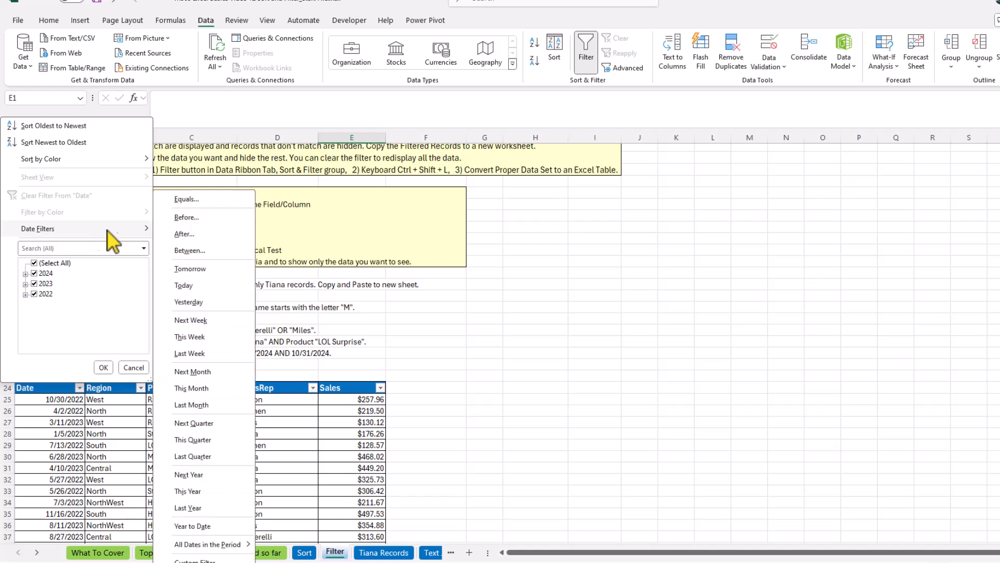
click(191, 252)
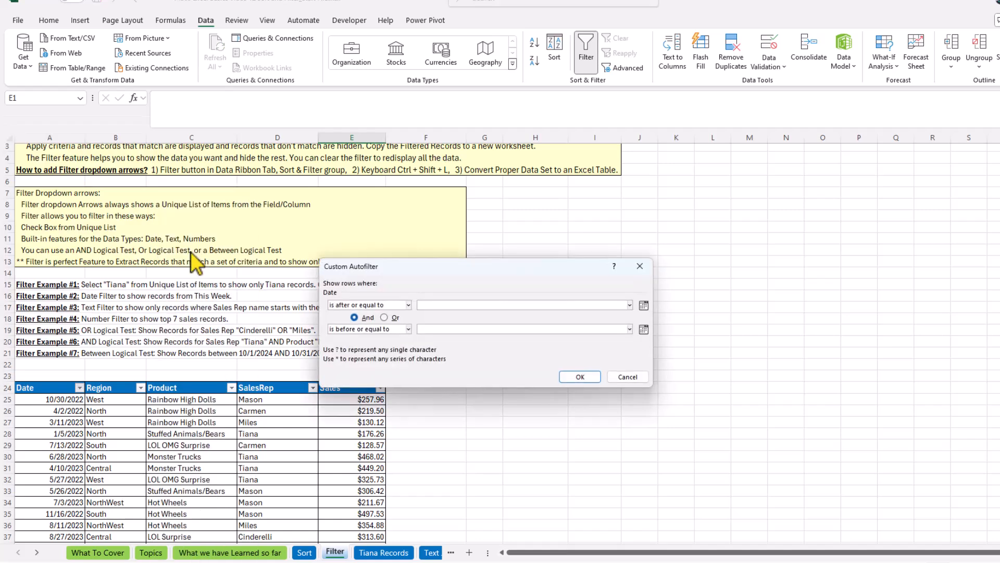
drag(422, 271, 496, 292)
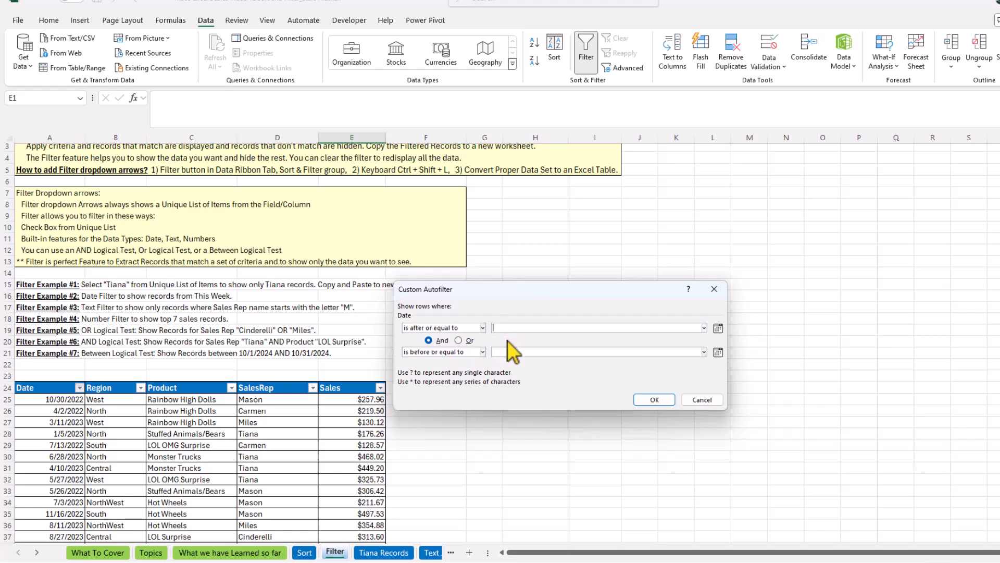
click(704, 328)
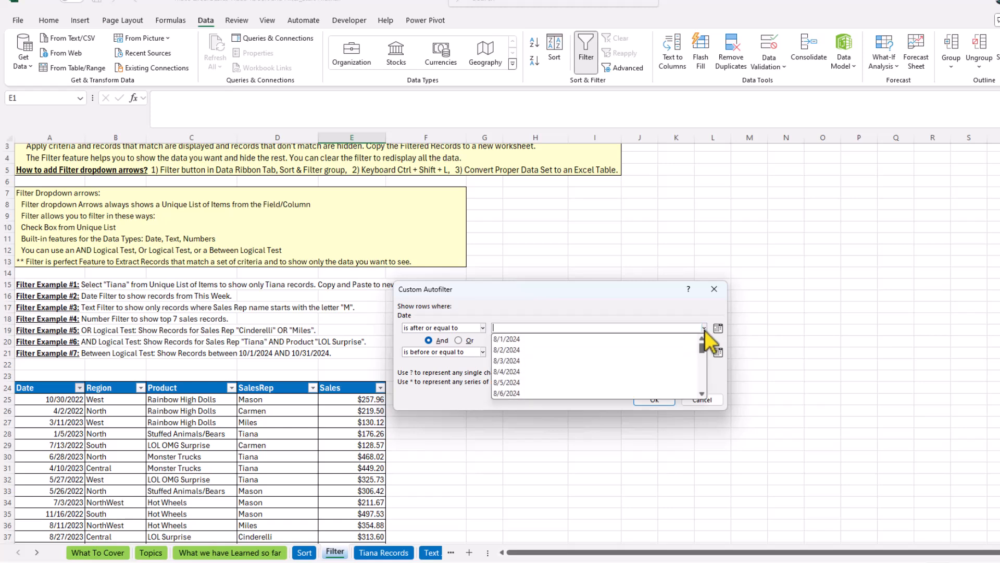
click(717, 327)
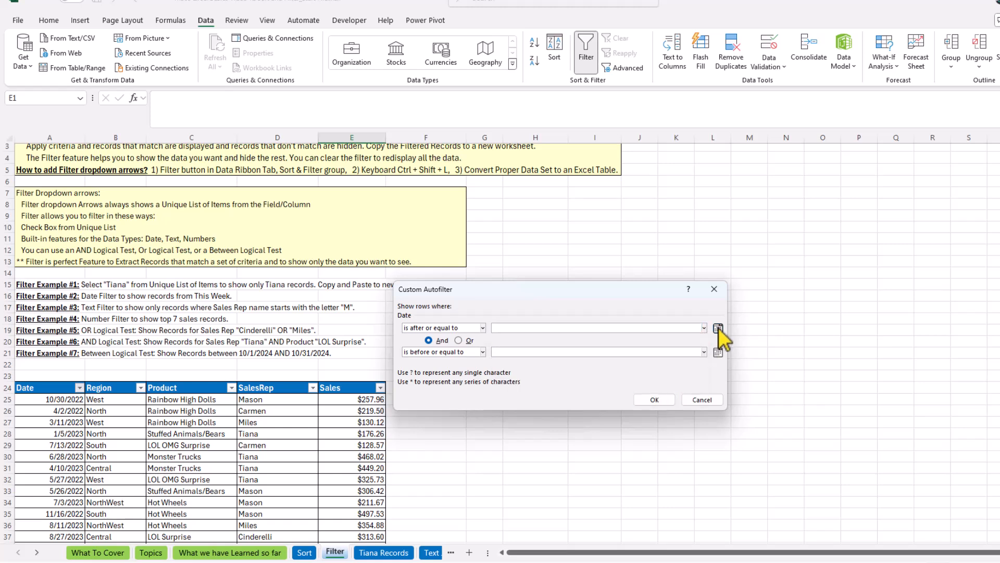
click(718, 327)
click(720, 341)
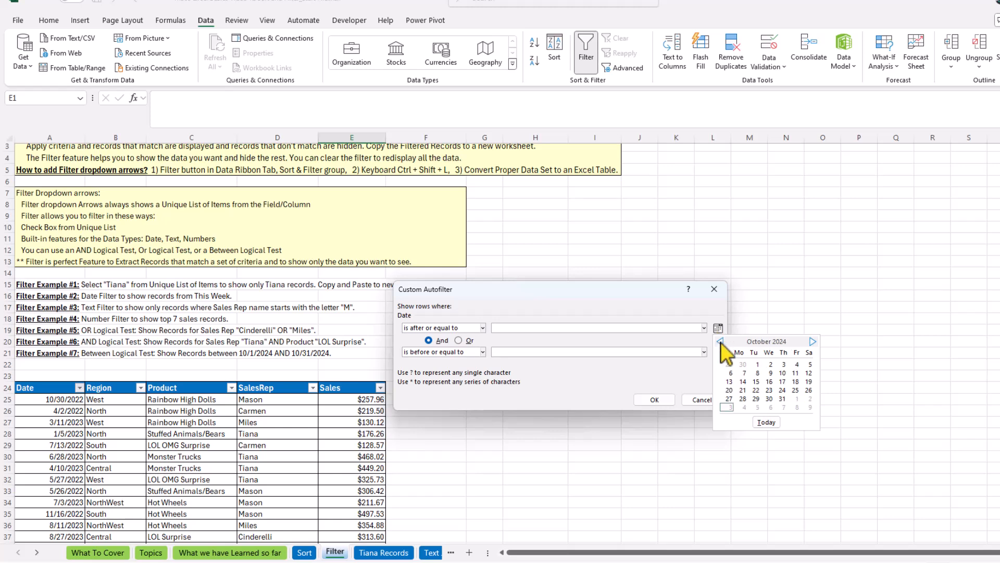
click(756, 364)
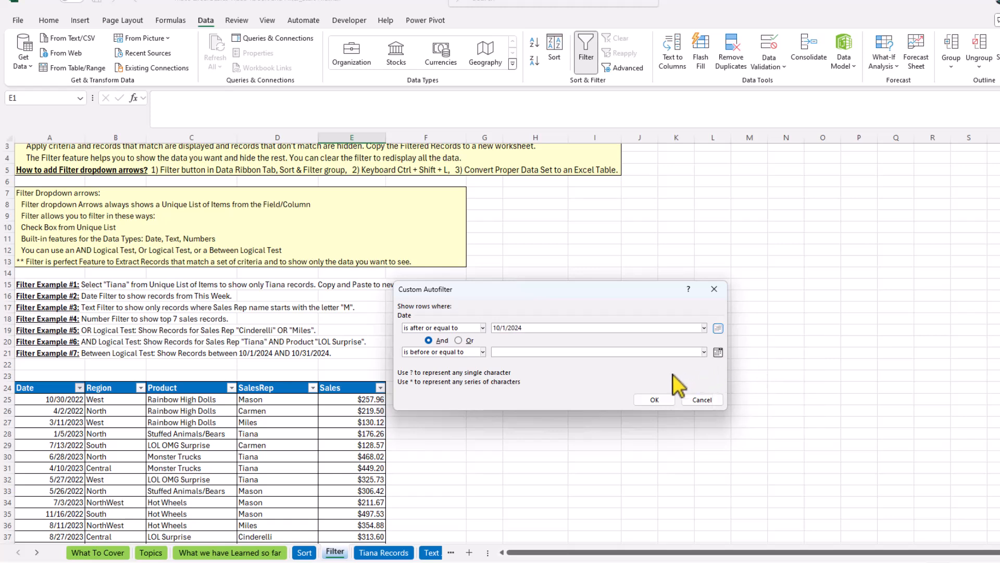
Step: Set the "is before or equal to" date to 10/31/2024 and apply the Between filter
click(718, 353)
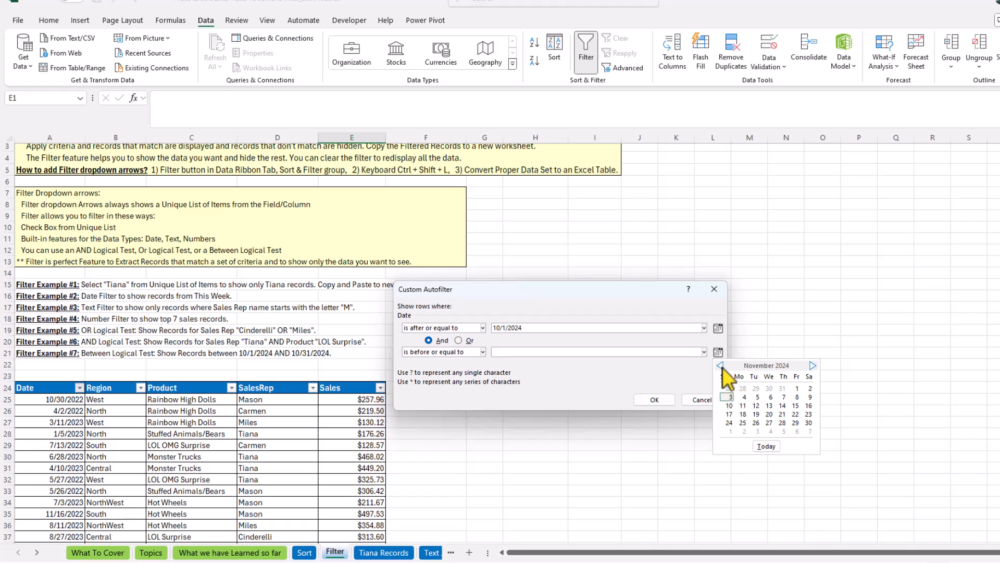
click(721, 365)
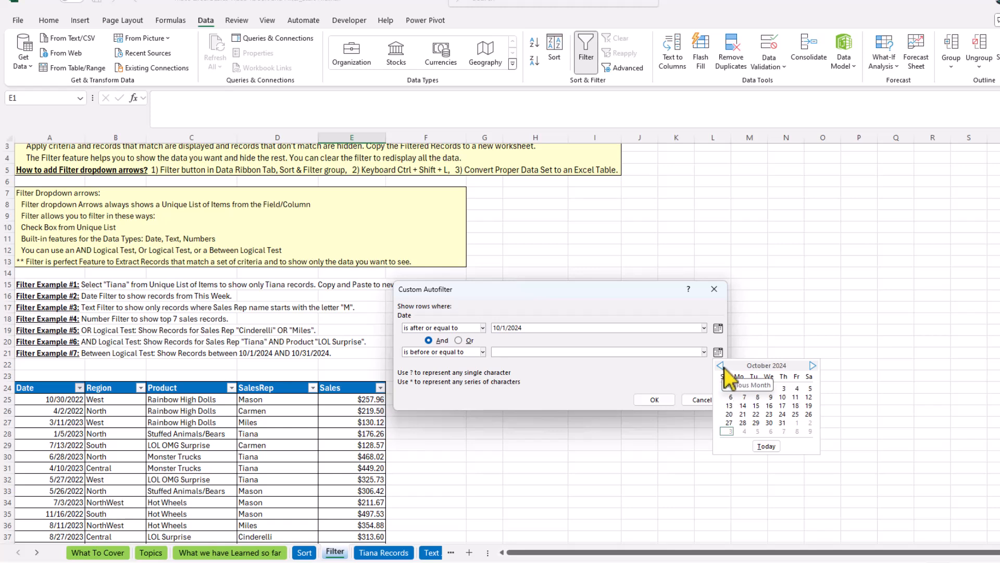
click(783, 422)
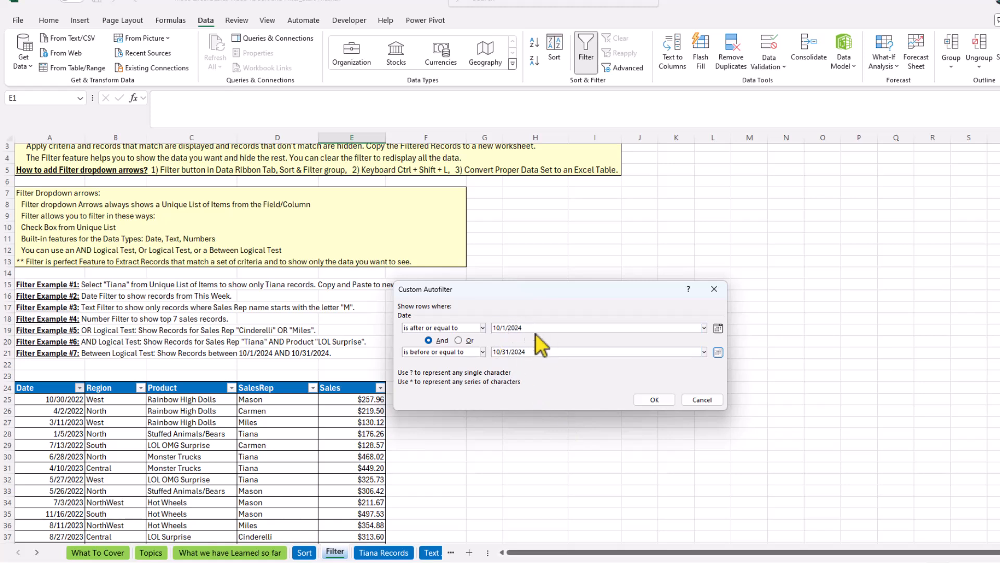
click(654, 401)
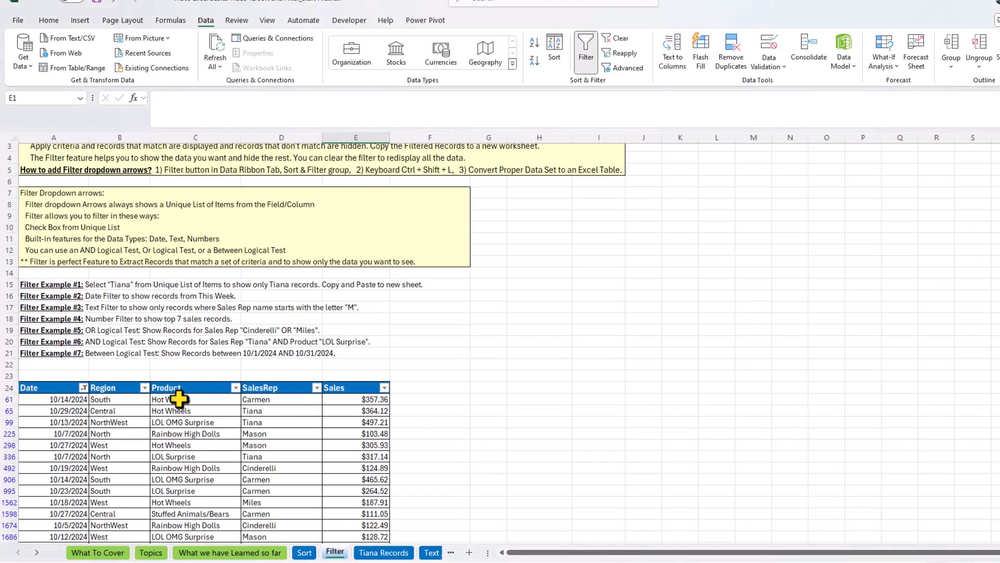
Step: Look through the October 2024 records left by the Between filter, and clear the filter from the dataset
scroll(184, 398, down, 6)
scroll(168, 386, down, 9)
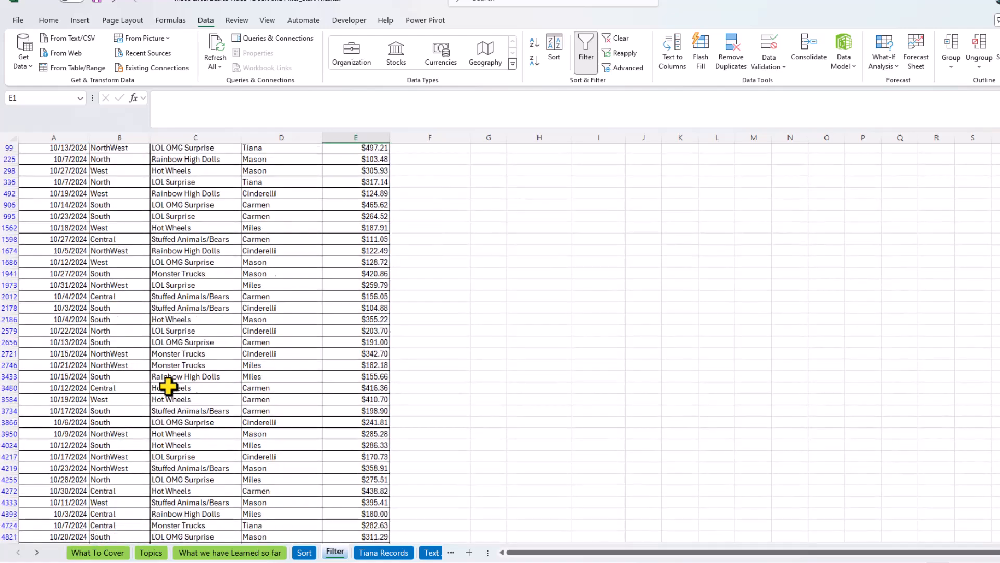
scroll(168, 386, down, 6)
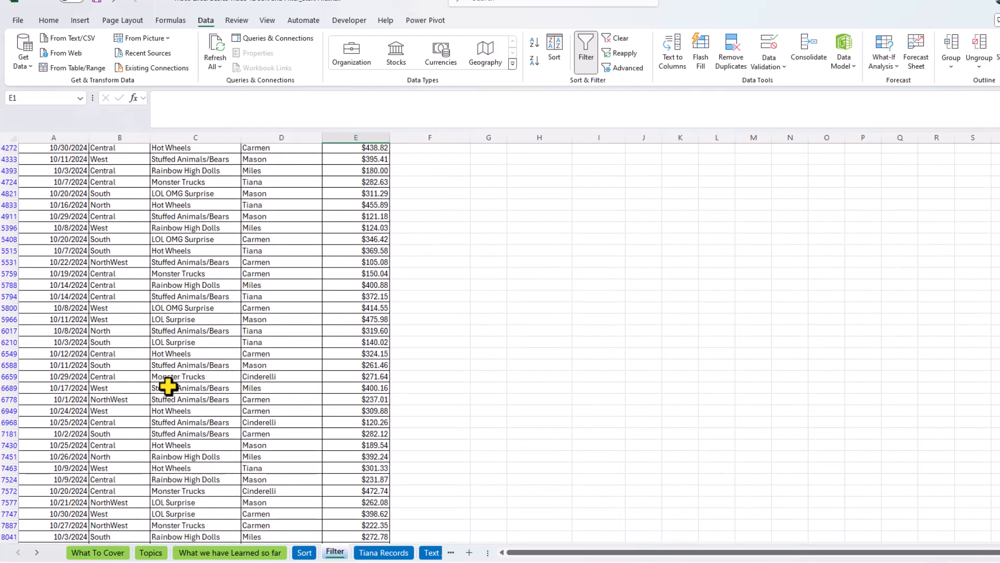
scroll(73, 354, down, 3)
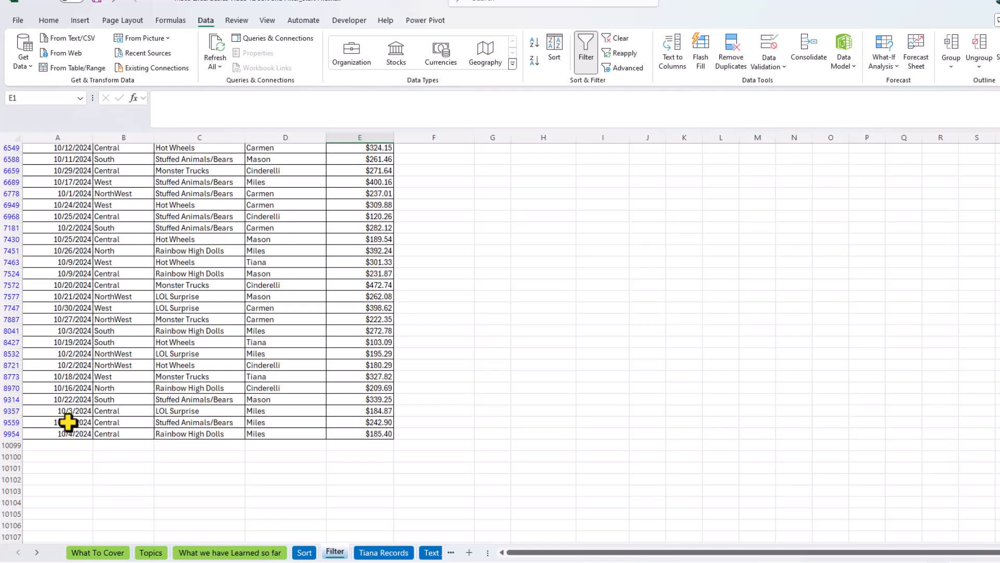
scroll(67, 422, up, 6)
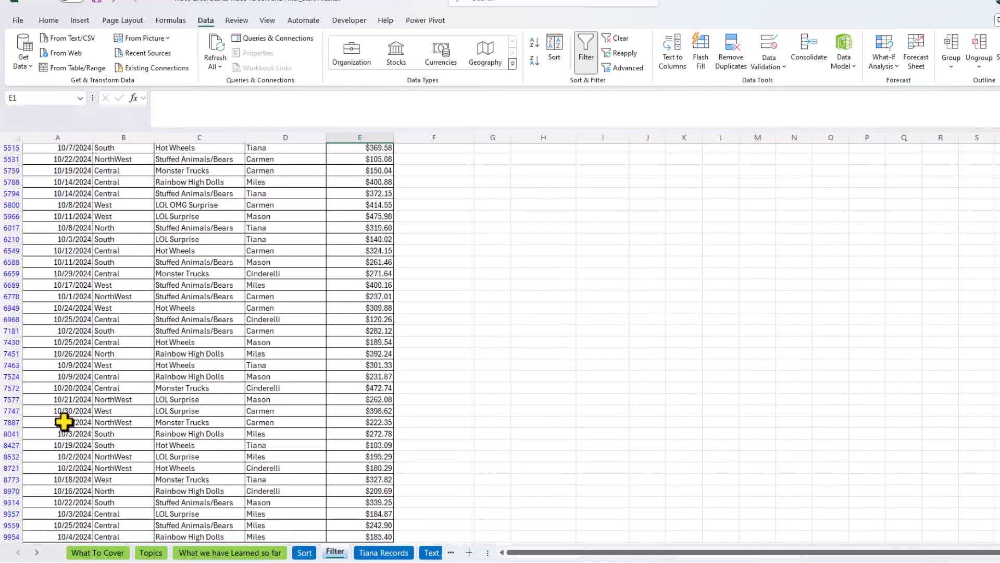
scroll(64, 421, up, 12)
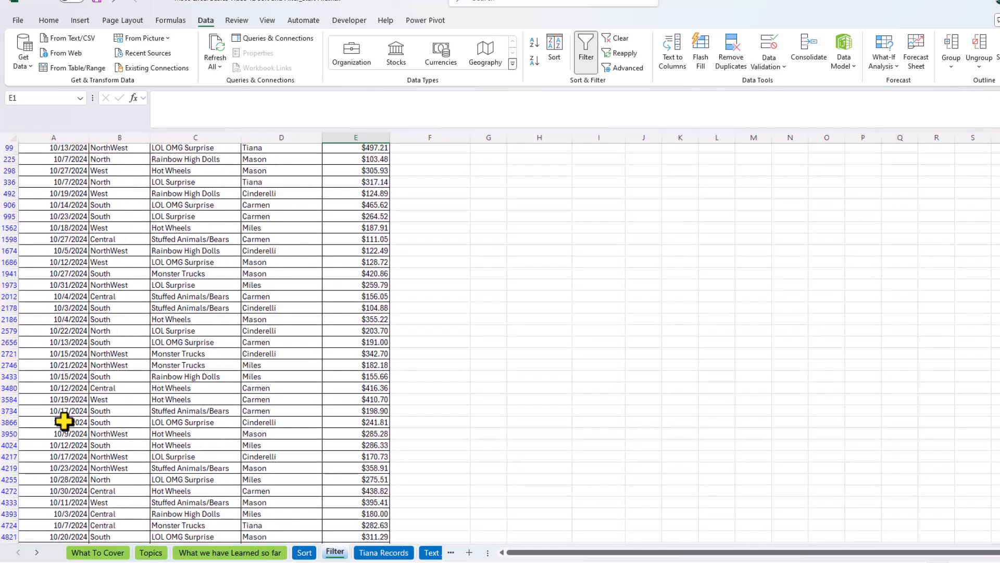
scroll(63, 421, up, 4)
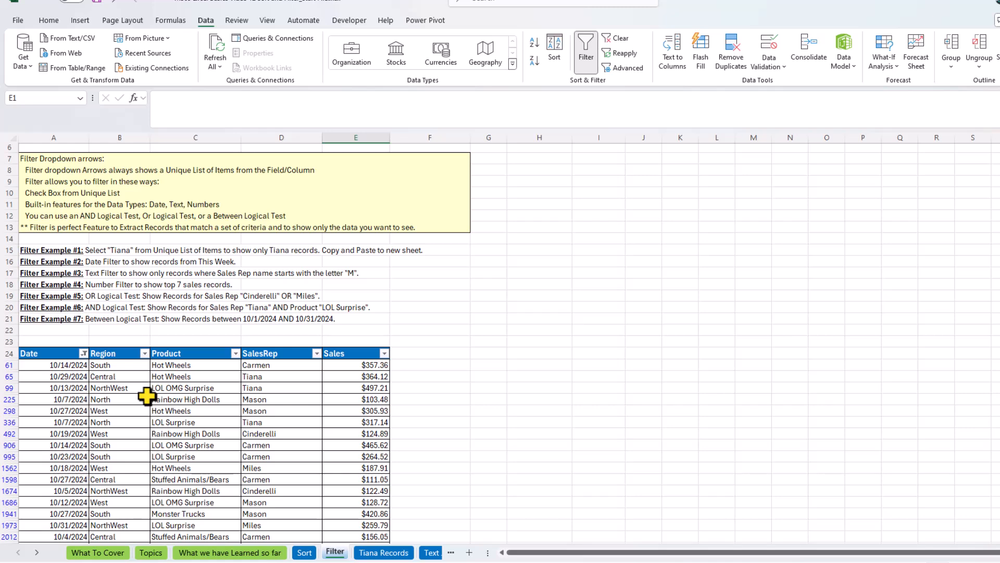
click(618, 39)
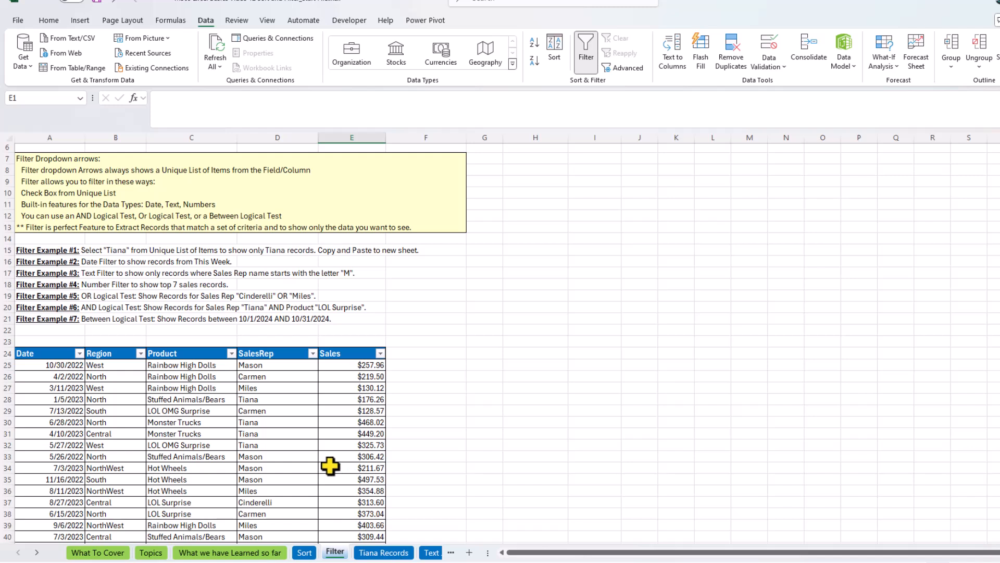
Step: Go to the Text Join worksheet and select cell D14, the first Item # & Code cell
click(37, 552)
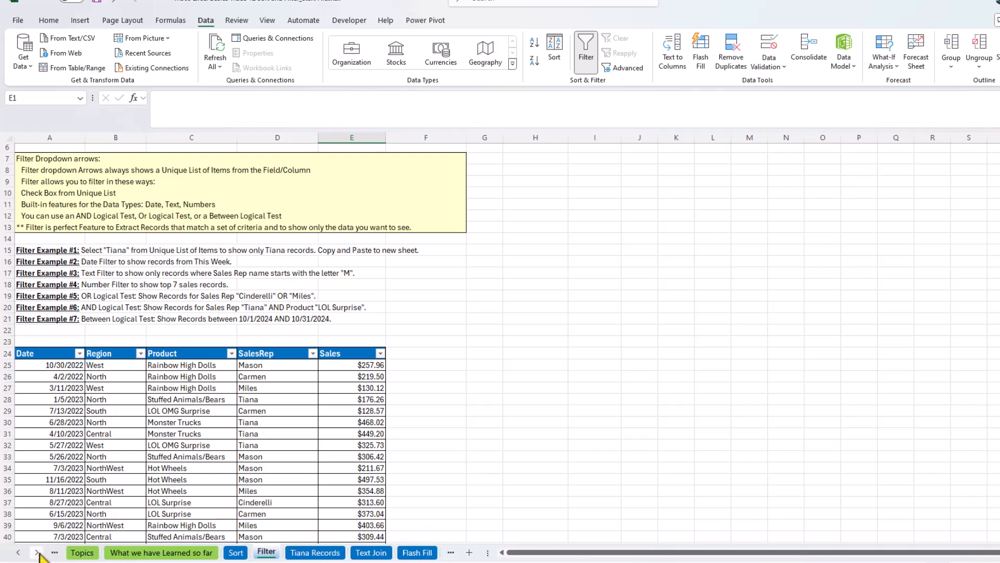
click(371, 552)
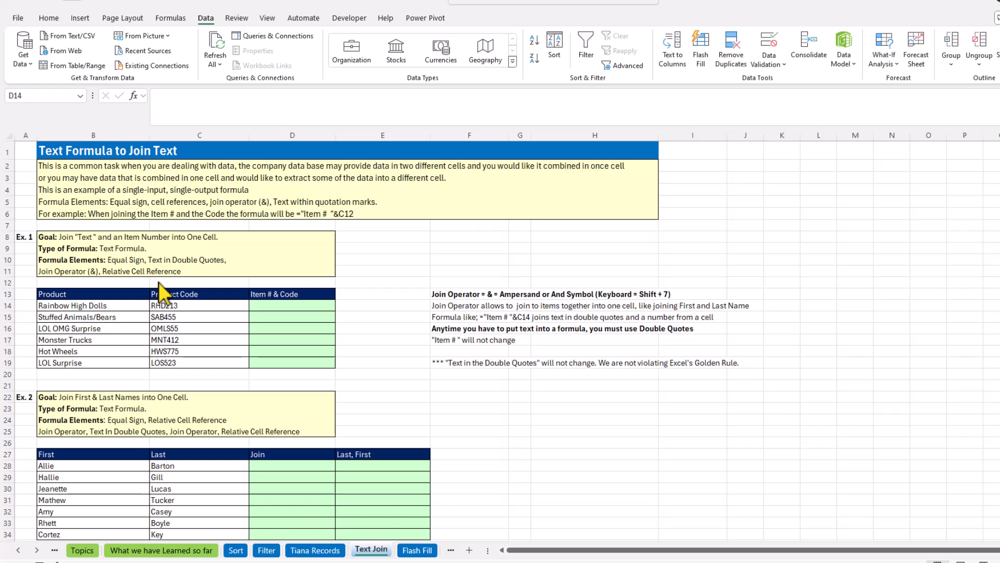
click(288, 306)
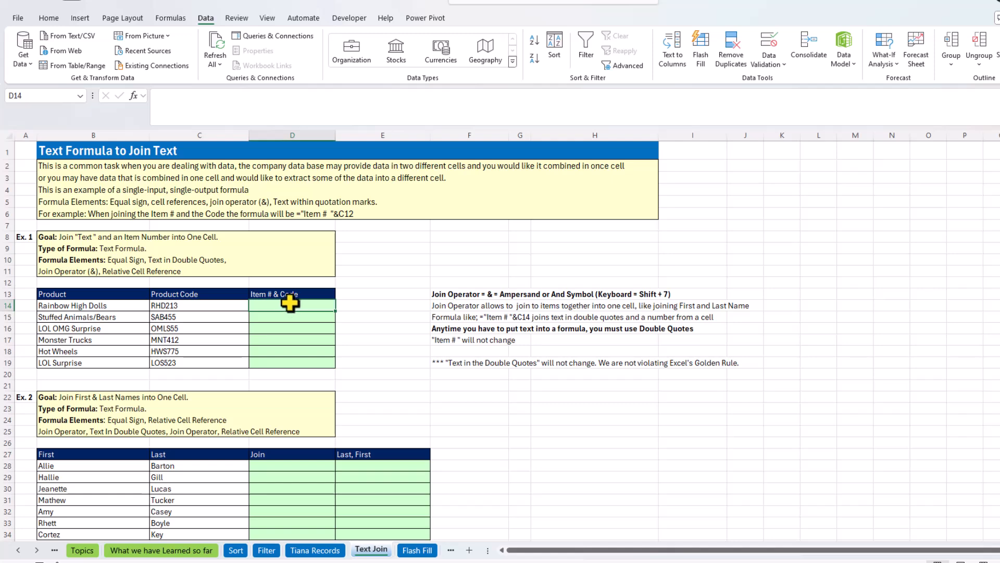
scroll(290, 302, down, 6)
scroll(292, 300, up, 6)
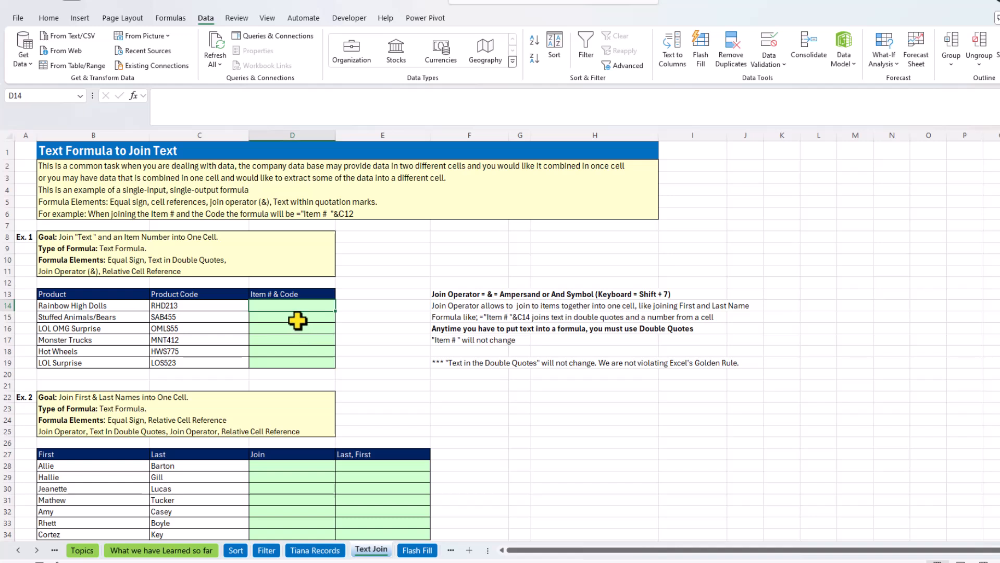
Step: Enter the formula ="Item # "&C14 in cell D14 to join the text with the product code
text(=)
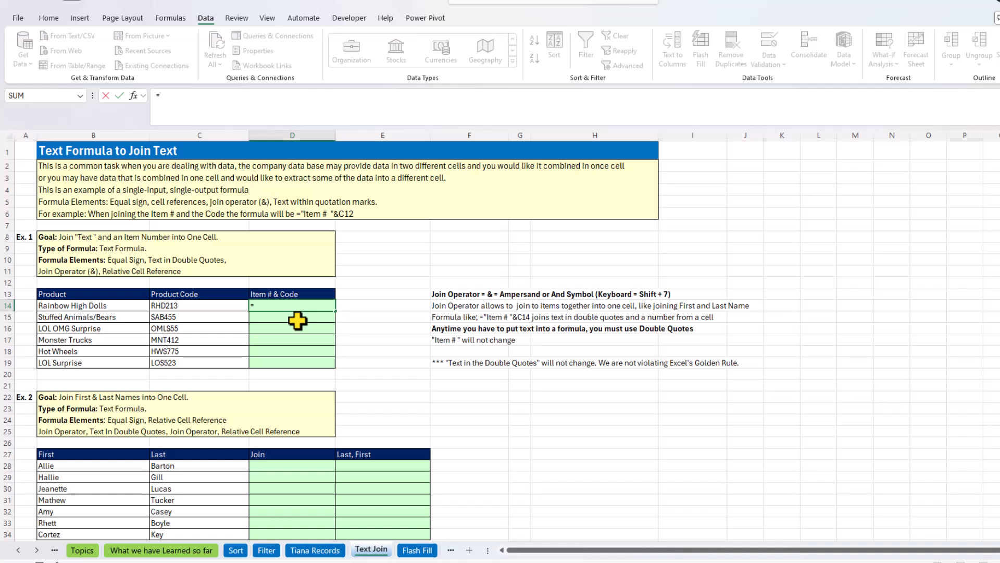
text(")
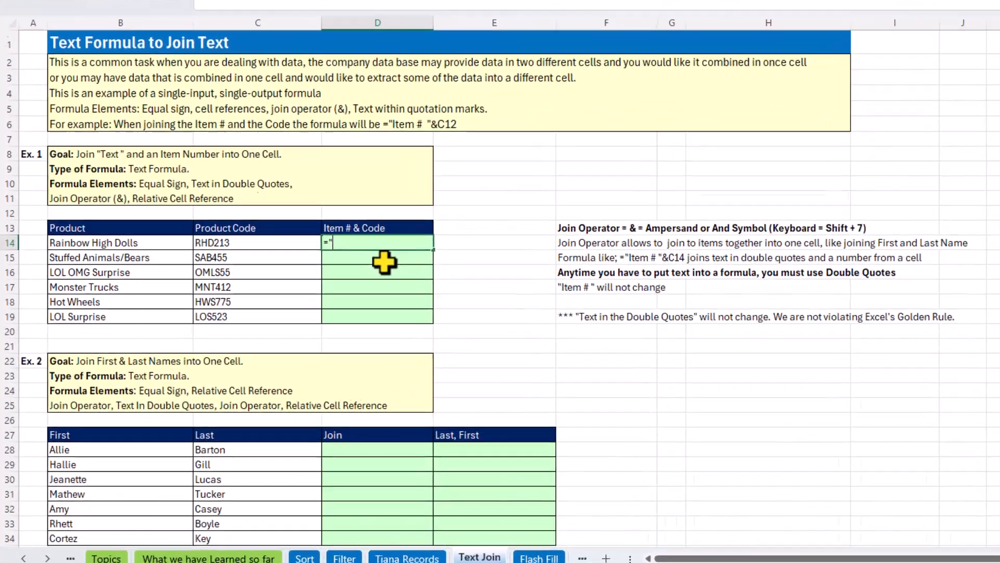
text(Item #)
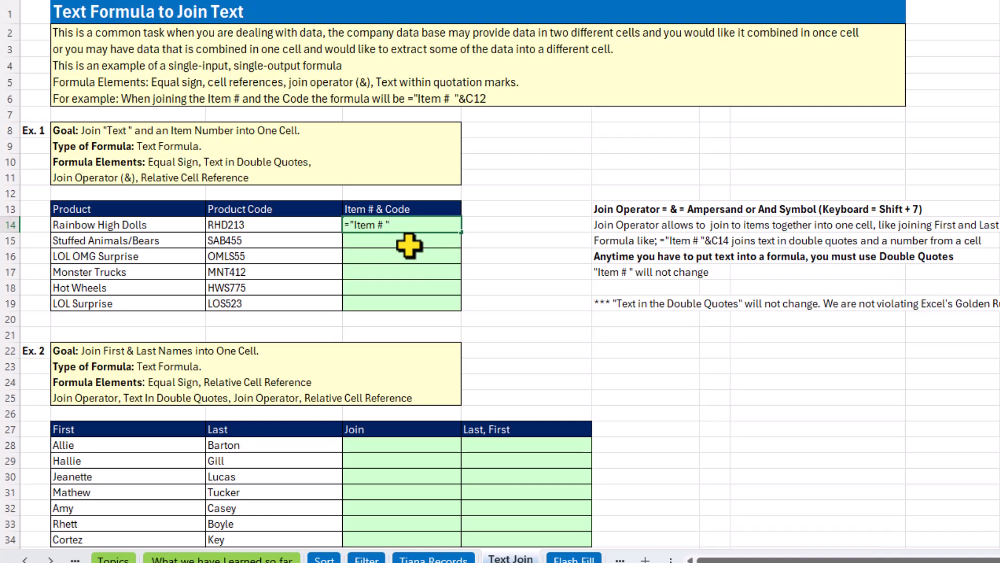
text(&)
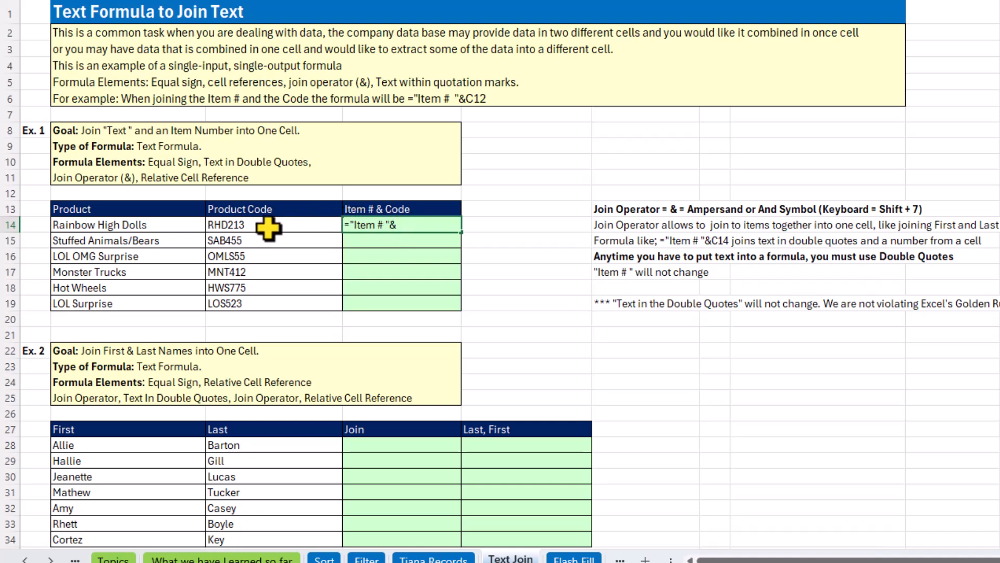
click(268, 227)
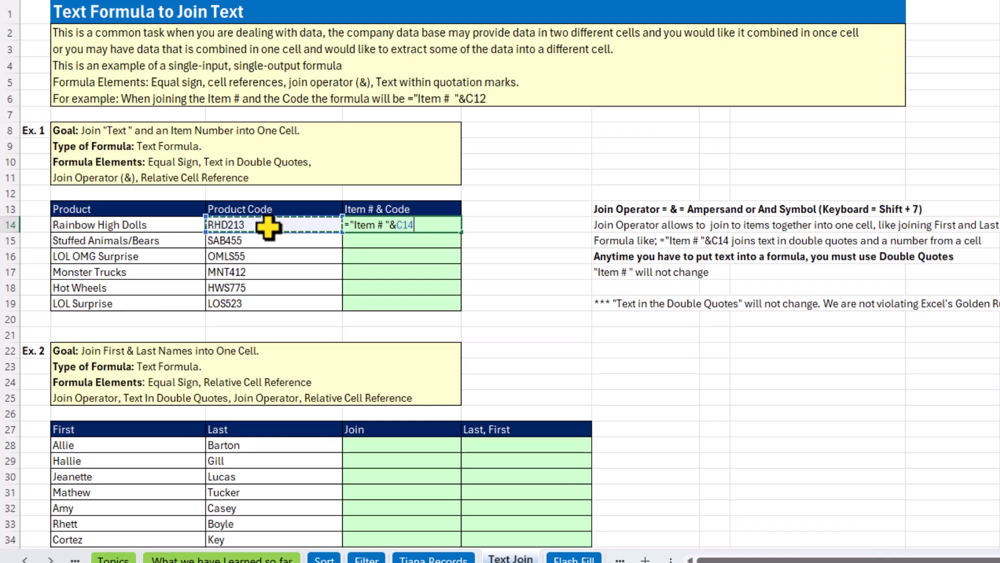
key(ctrl+Return)
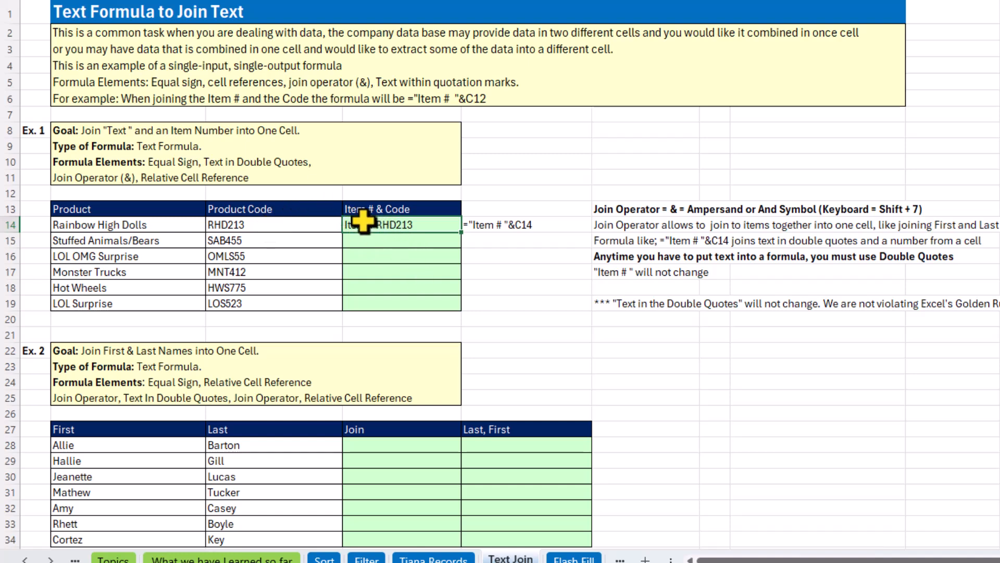
Step: Fill the Item # & Code formula down through D19 and check the cell reference in the last cell
double_click(464, 235)
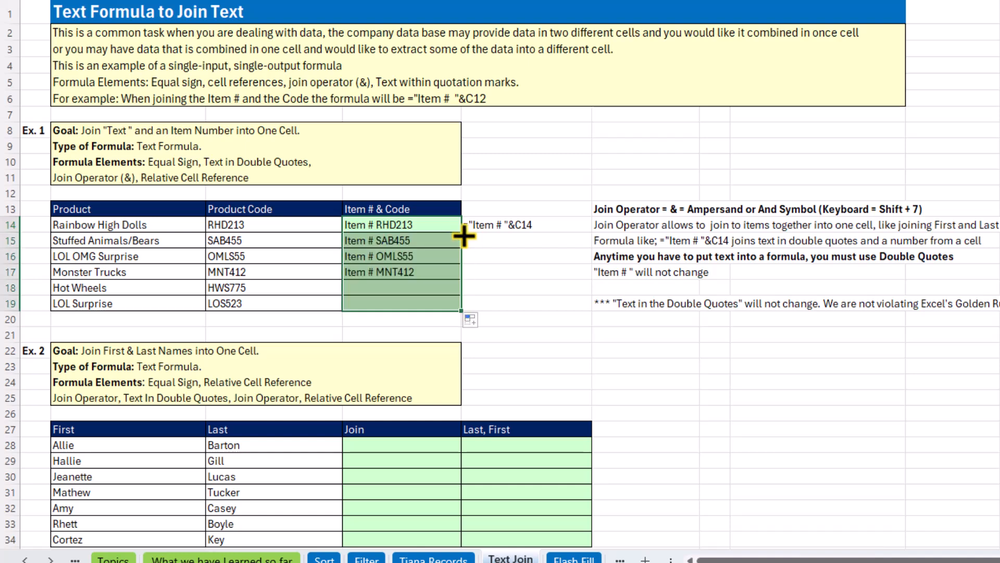
click(398, 304)
key(F2)
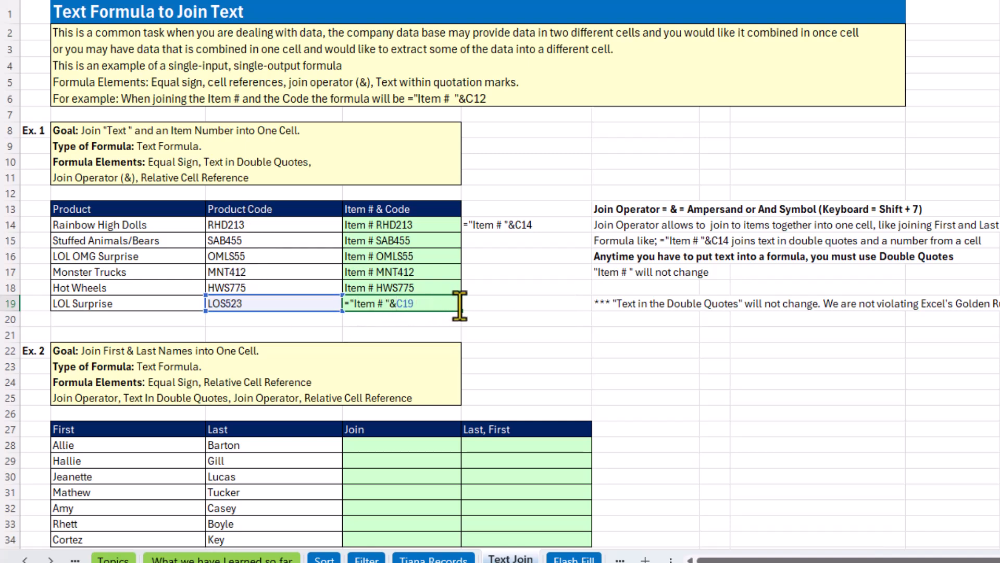
key(Escape)
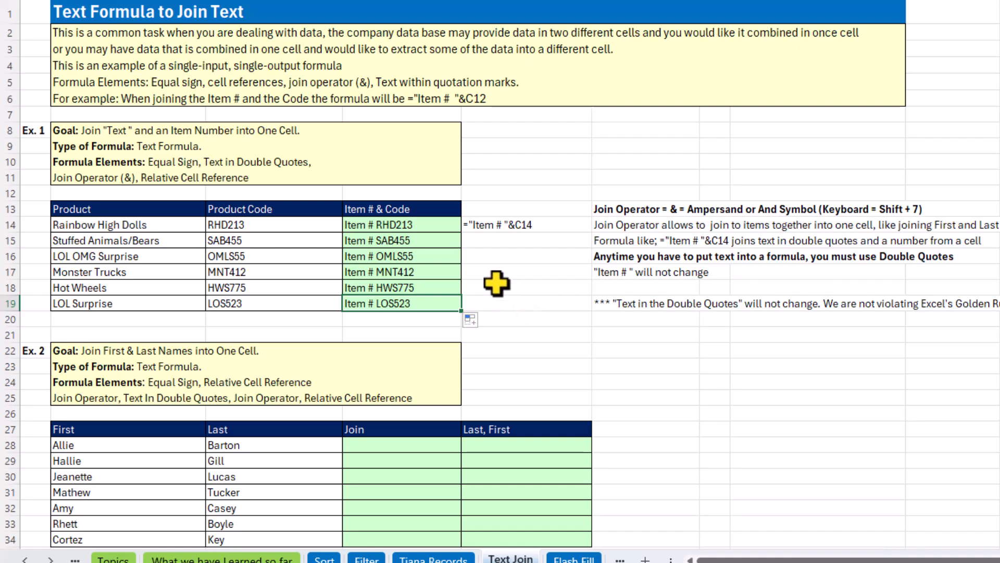
Step: Enter the formula =B28&" "&C28 in cell D28 of the Join column to combine first and last name
scroll(497, 283, down, 1)
scroll(496, 283, down, 5)
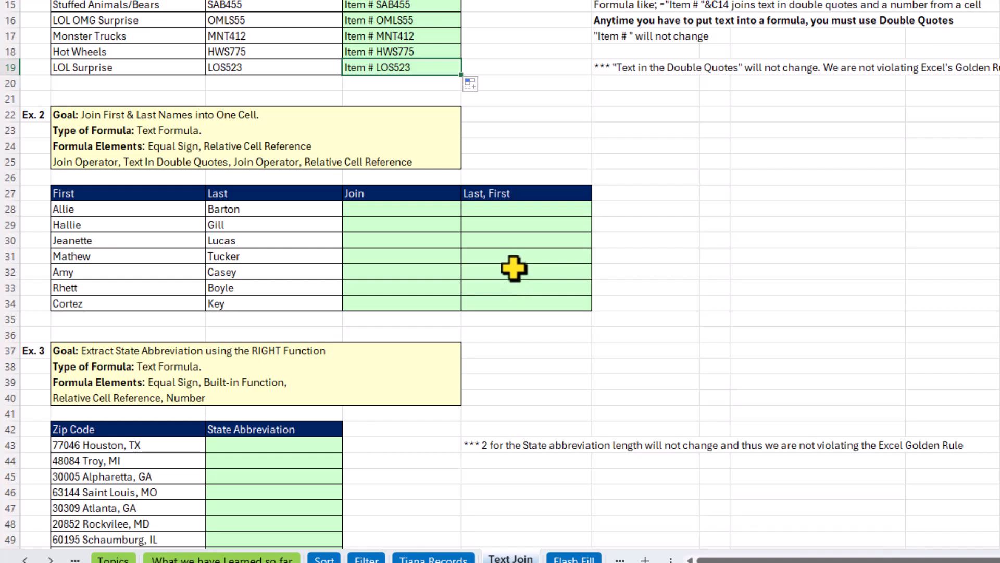
click(375, 212)
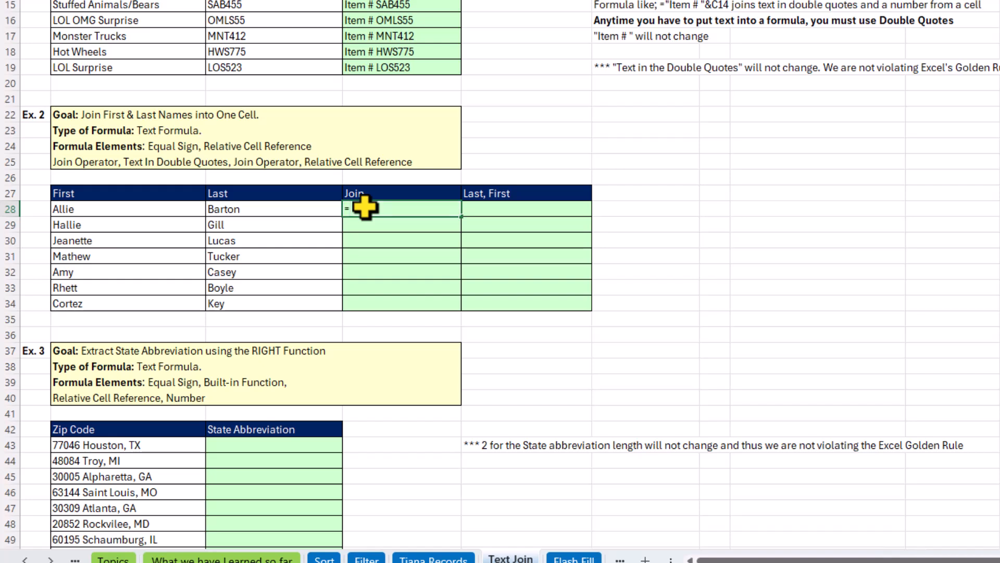
click(136, 213)
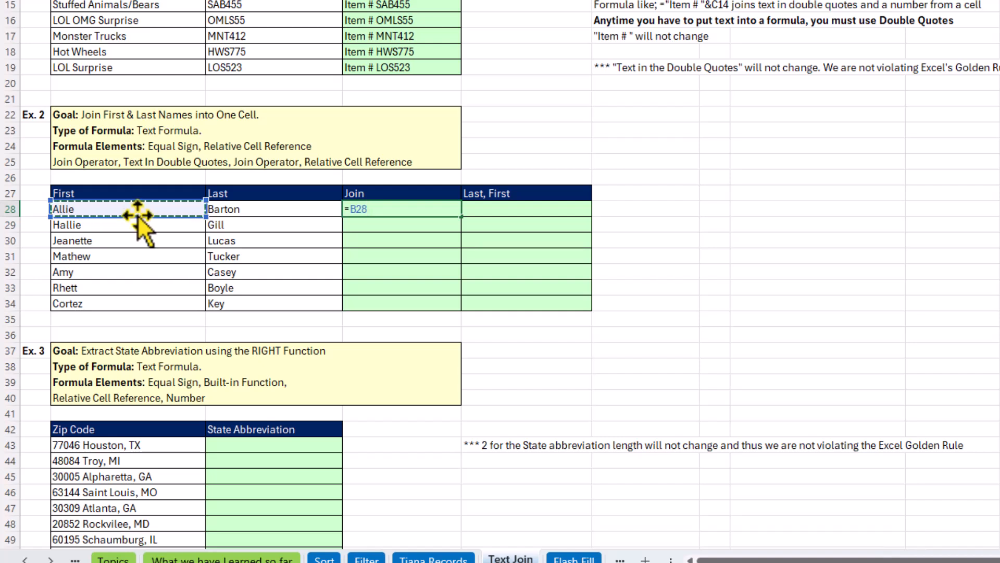
text(&" "&)
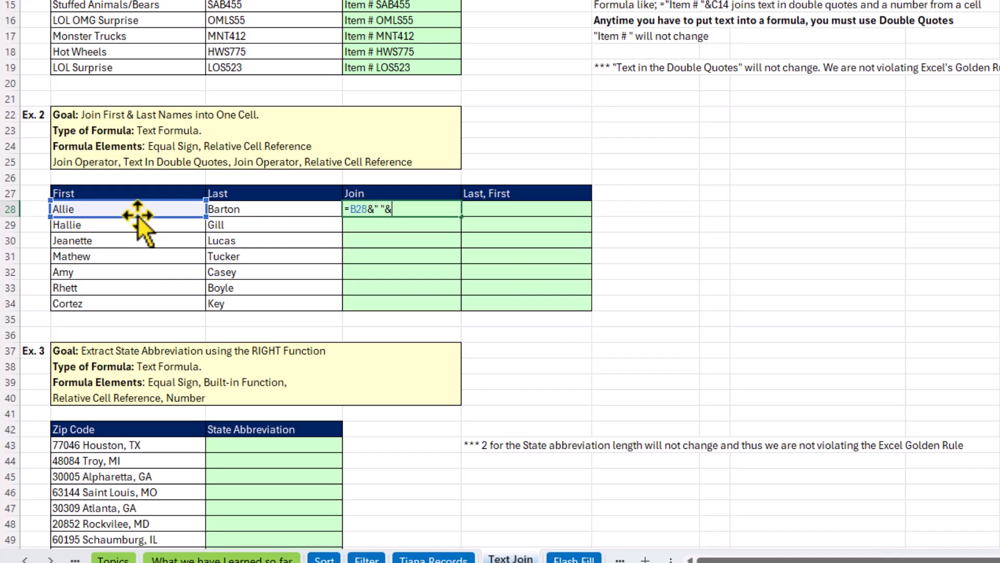
click(268, 209)
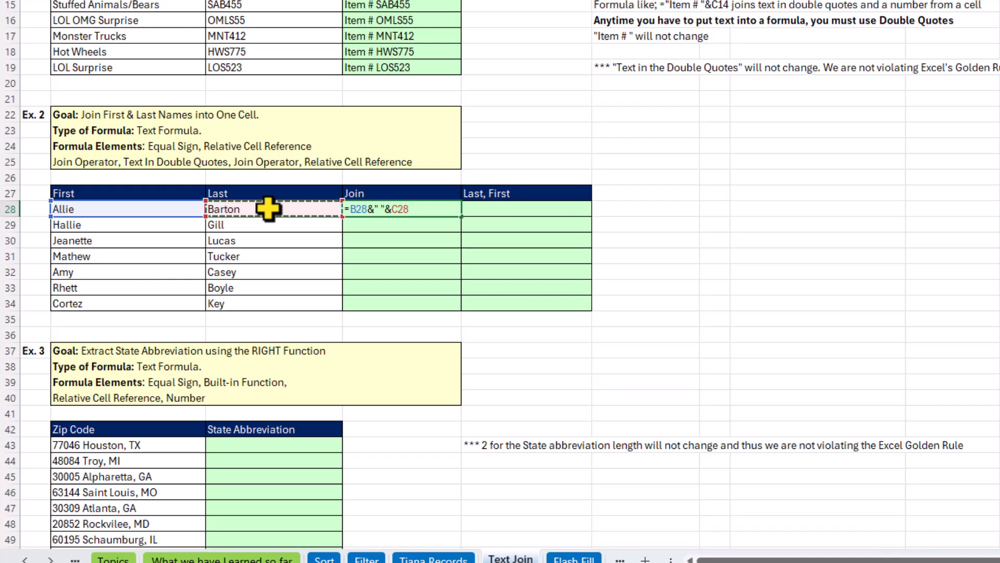
key(ctrl+Return)
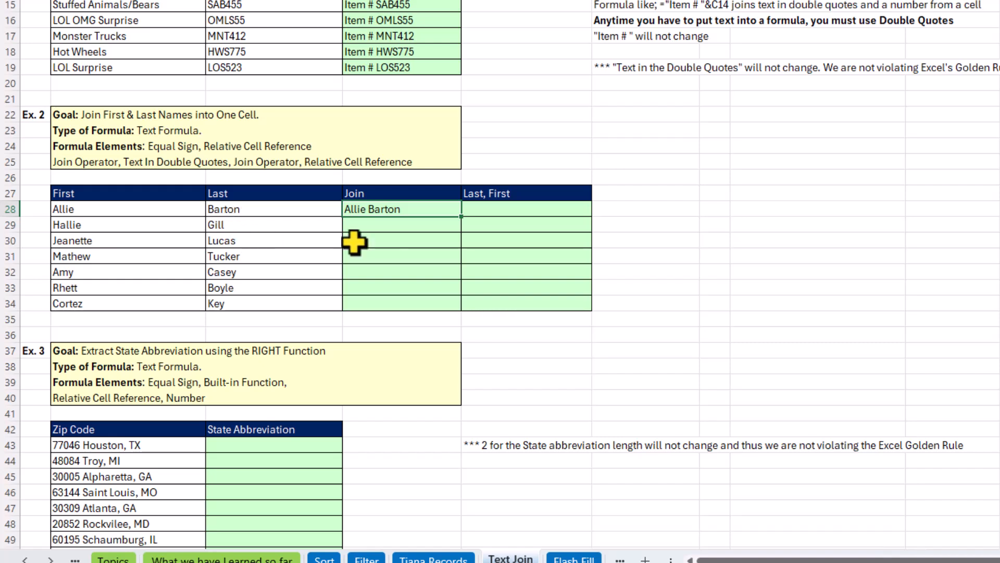
Step: Fill the Join formula down through D34 and check the references in the last cell
drag(462, 216, 452, 313)
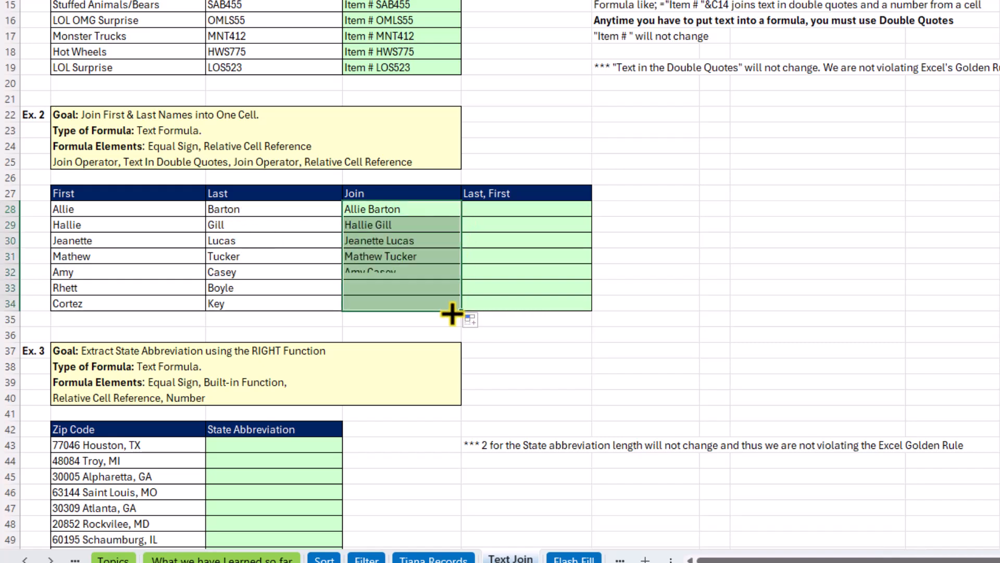
click(388, 301)
key(F2)
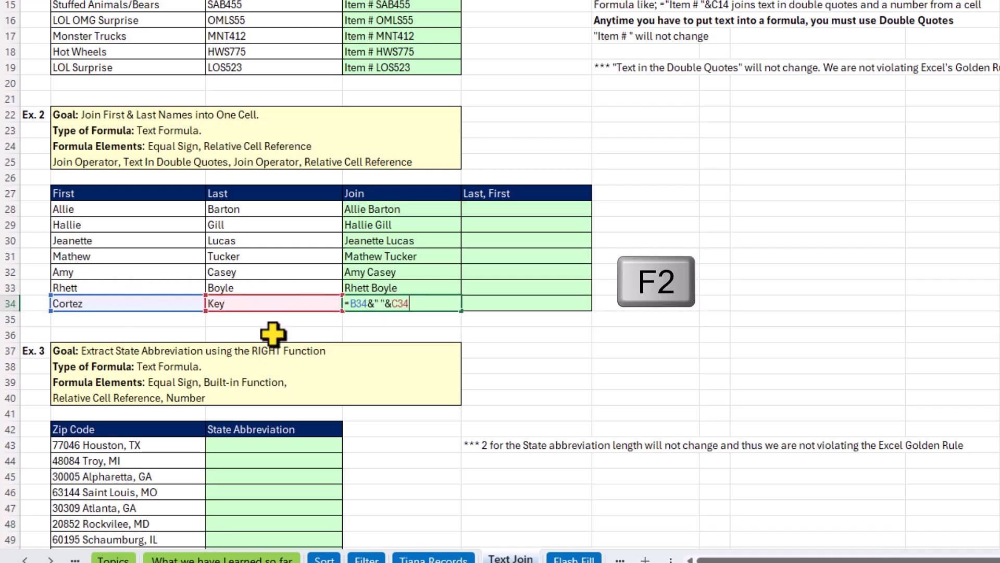
Step: Enter the formula =C28&", "&B28 in cell E28 of the Last, First column and fill it down through E34
click(527, 207)
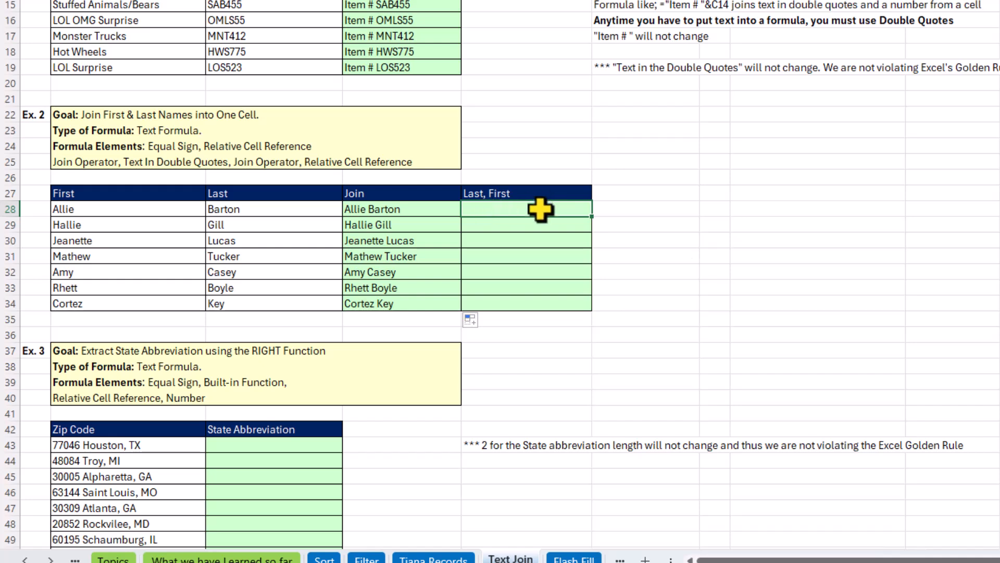
text(=)
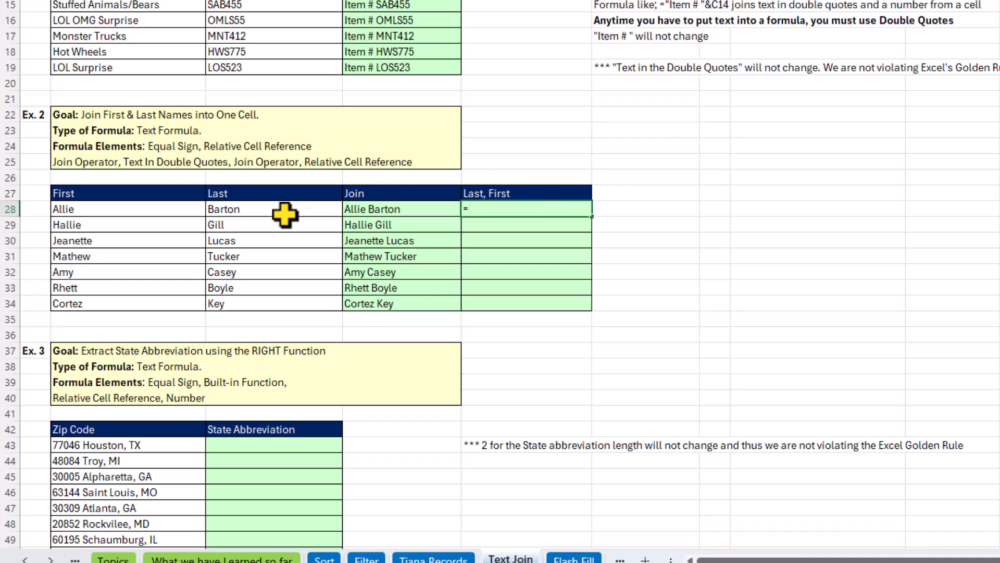
click(268, 211)
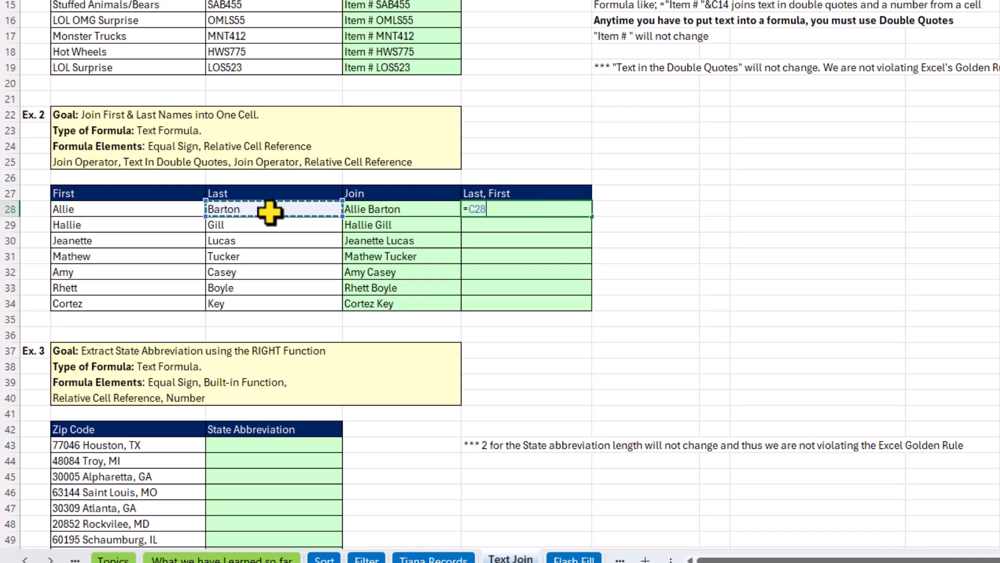
text(&", "&)
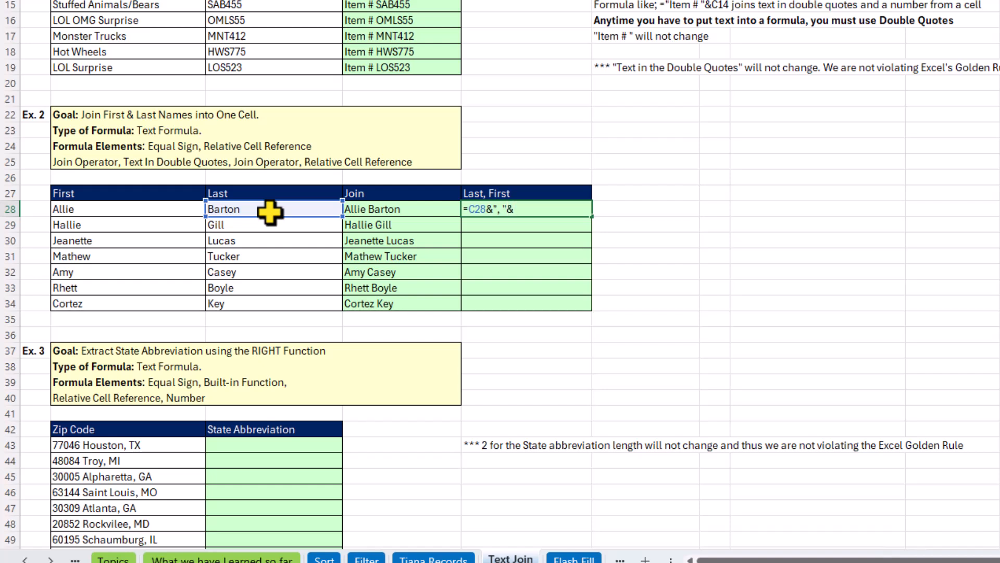
click(123, 211)
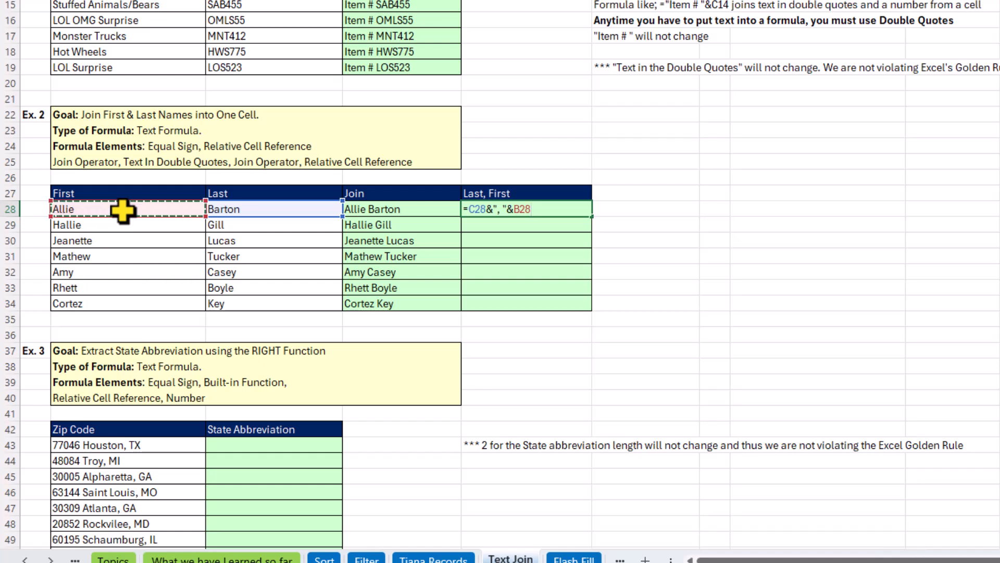
key(ctrl+Return)
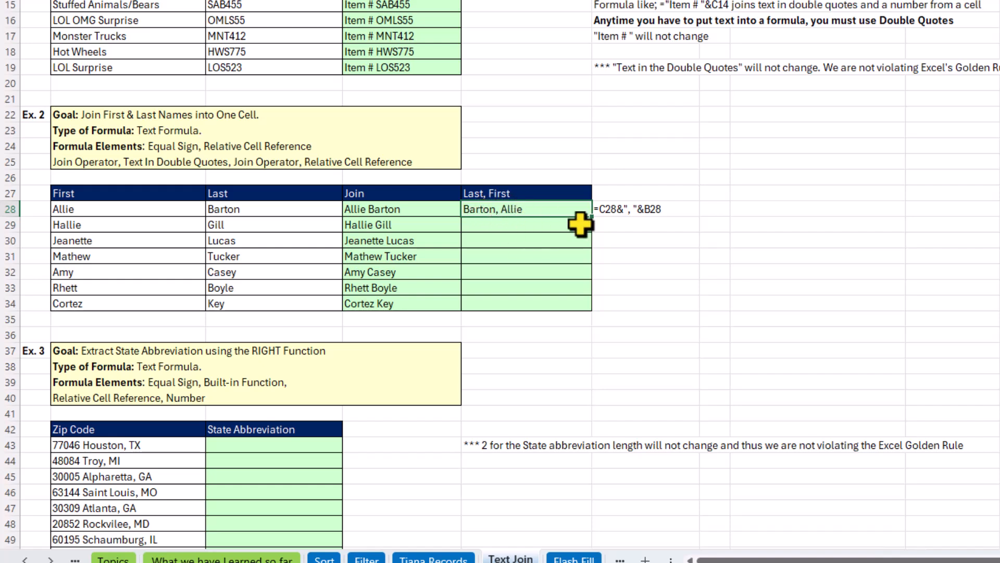
drag(596, 219, 593, 310)
click(518, 302)
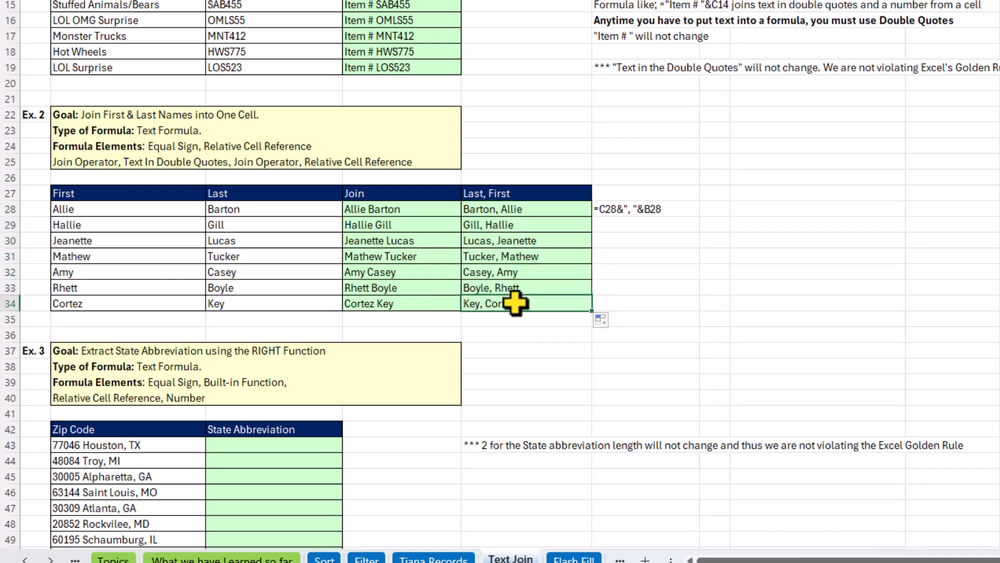
Step: Check the cell references in the last formula of the Last, First column, cell E34
key(F2)
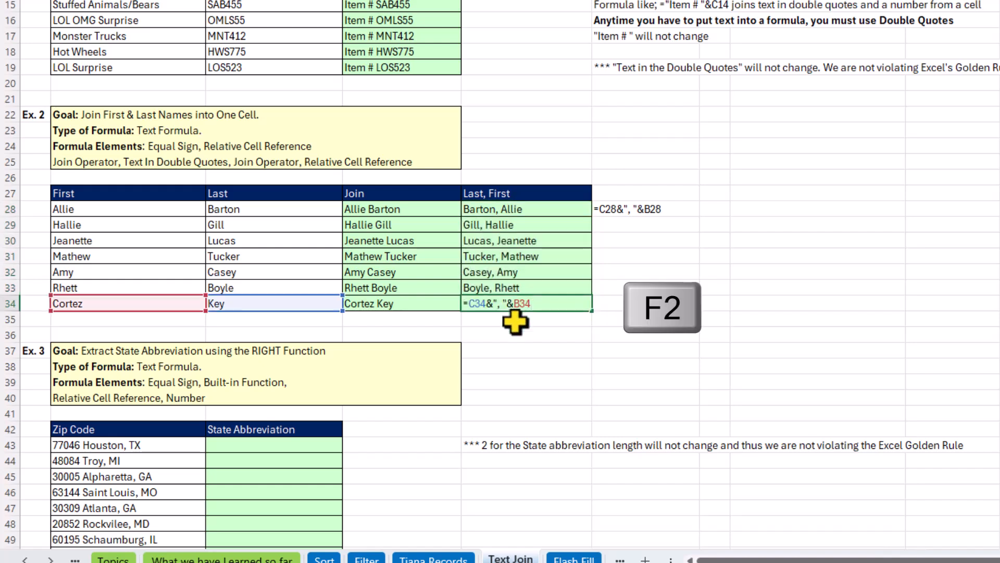
key(Escape)
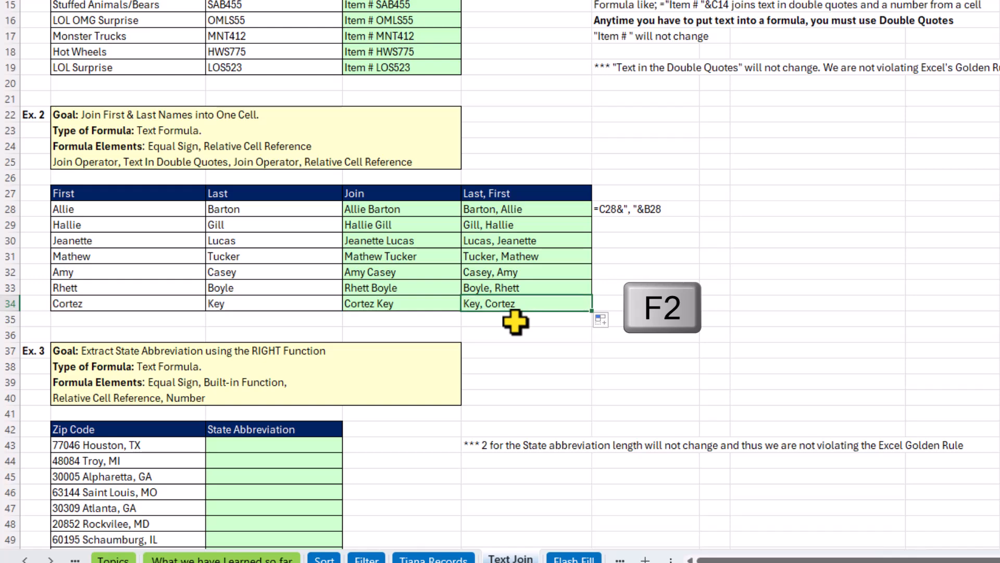
Step: Enter the formula =RIGHT(B43,2) in cell C43 to extract the state abbreviation
scroll(301, 324, down, 4)
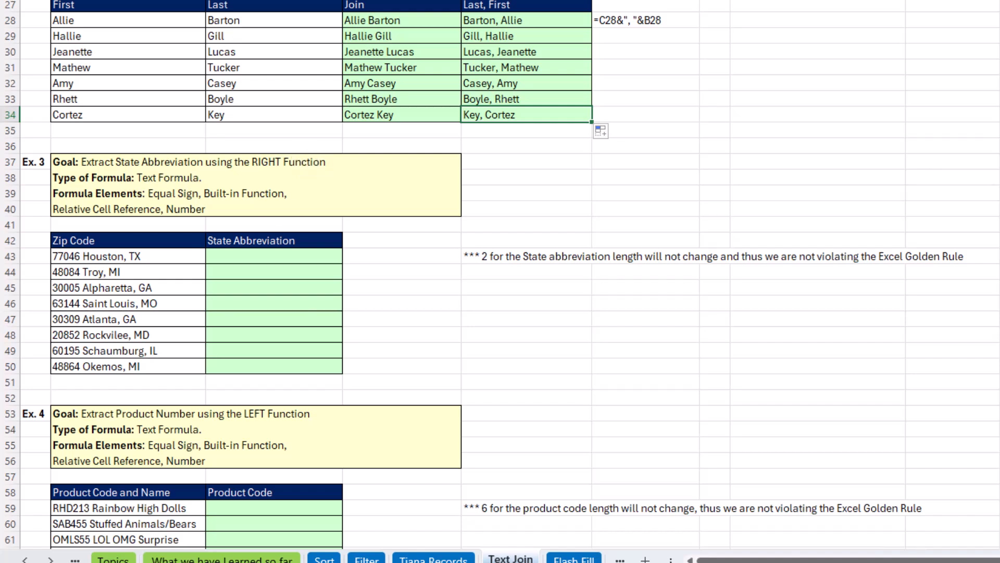
click(285, 258)
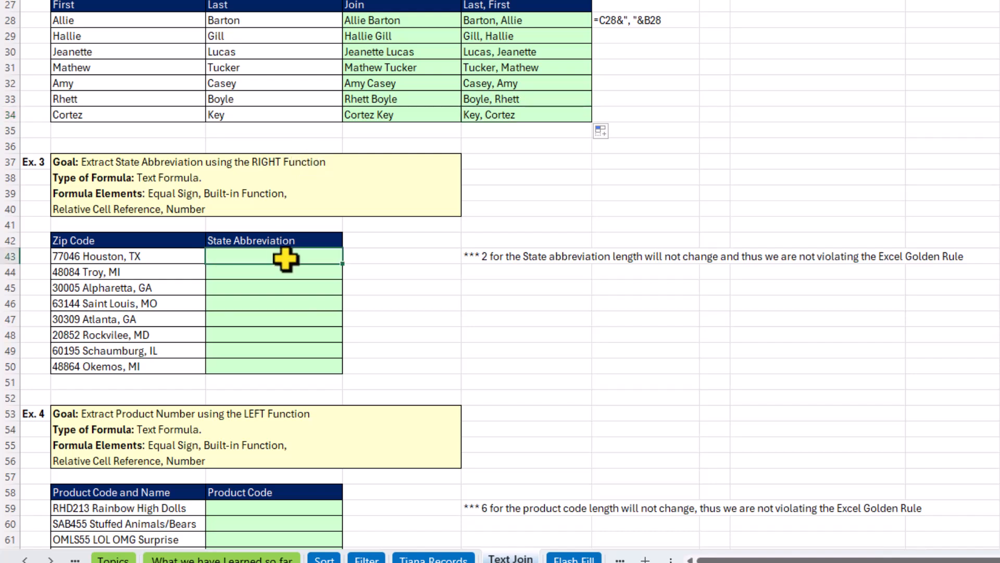
text(=ri)
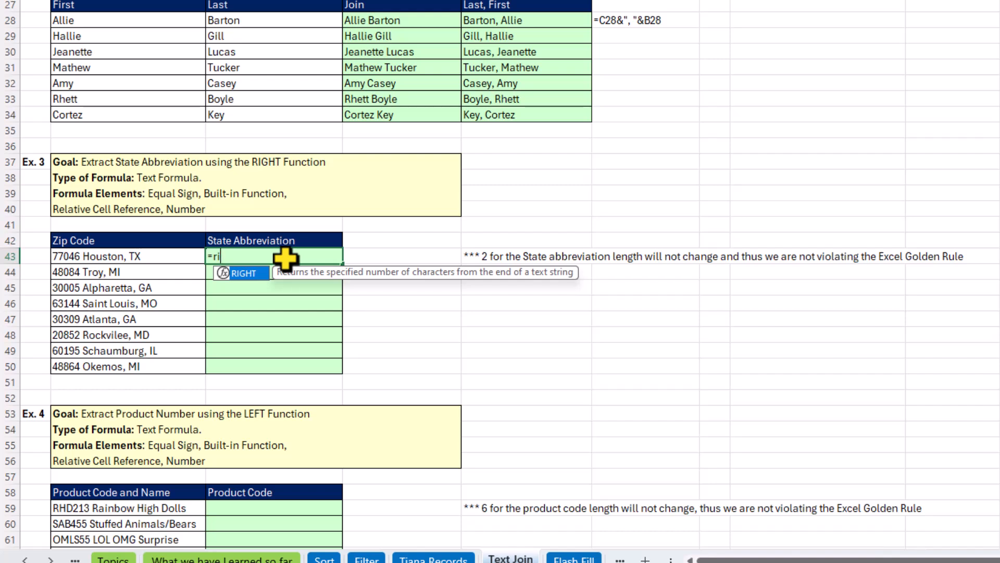
key(Tab)
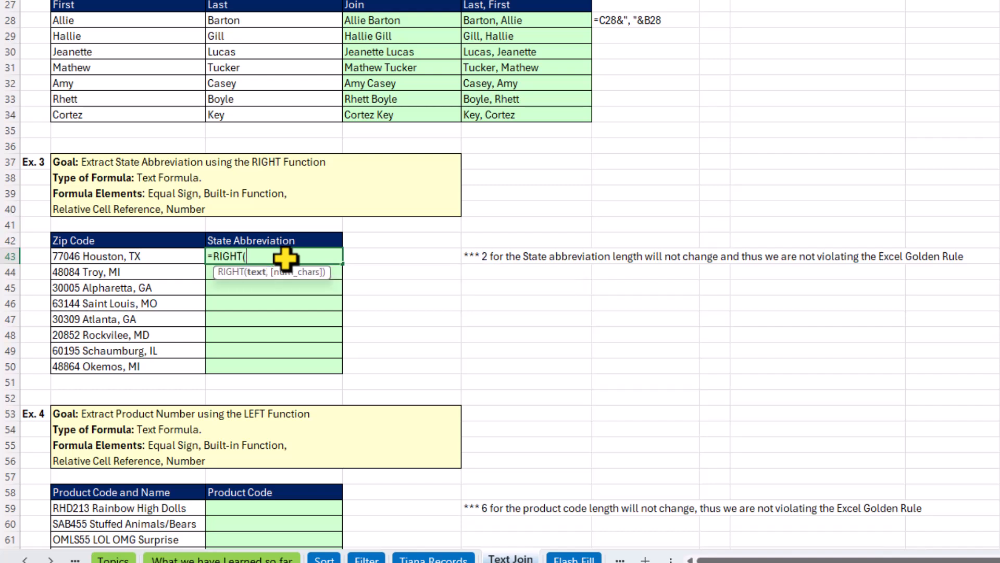
click(144, 254)
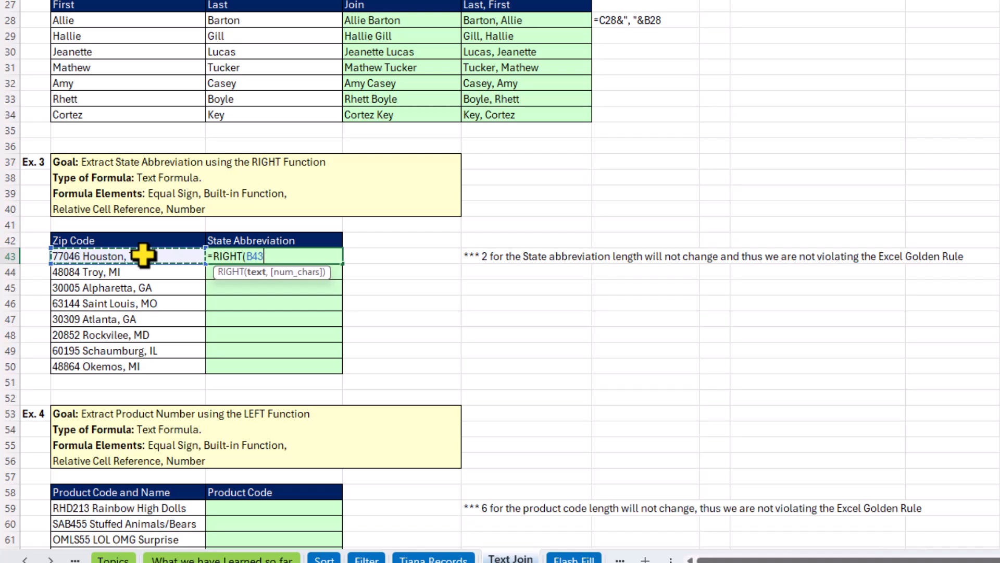
text(,)
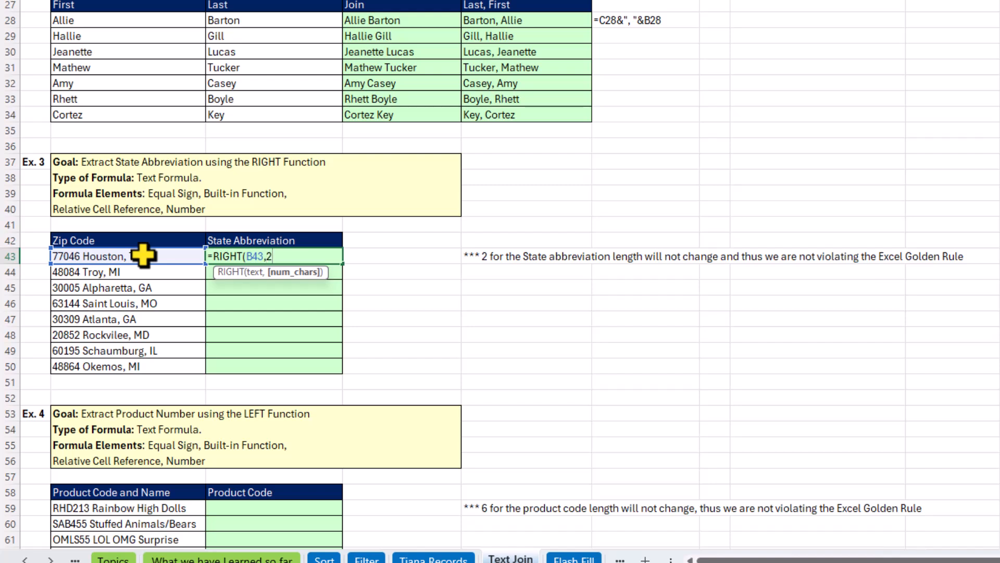
text(2))
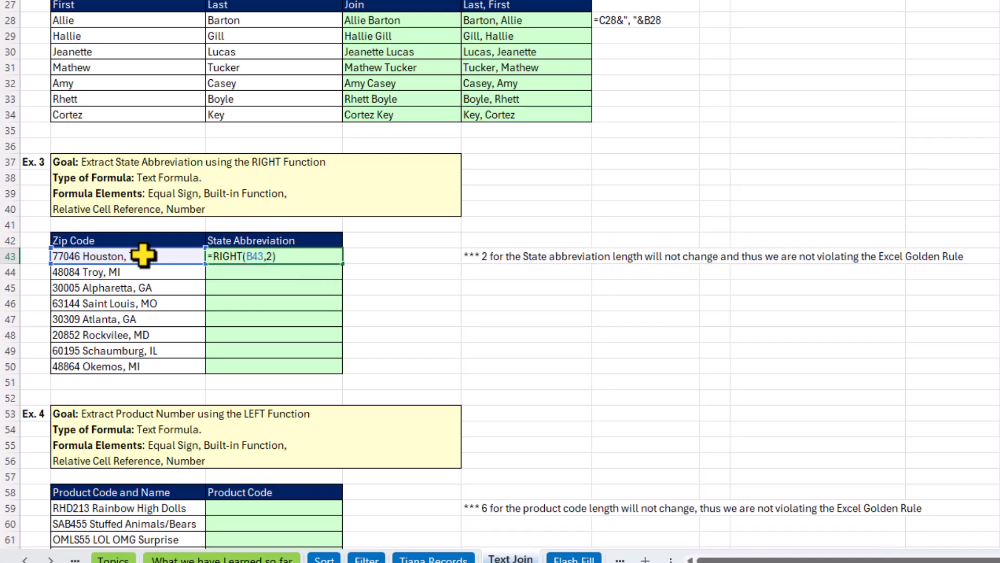
key(ctrl+Return)
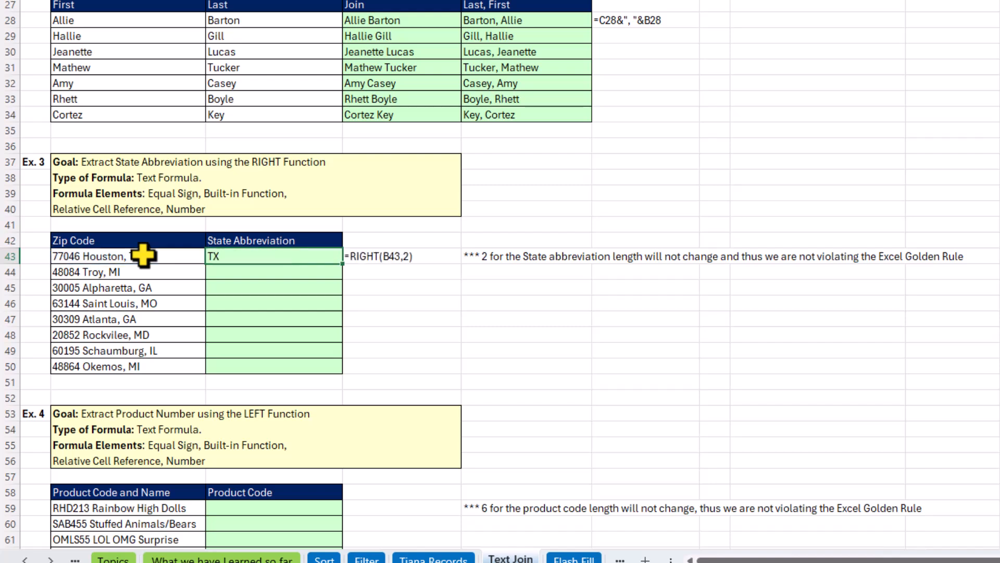
key(Delete)
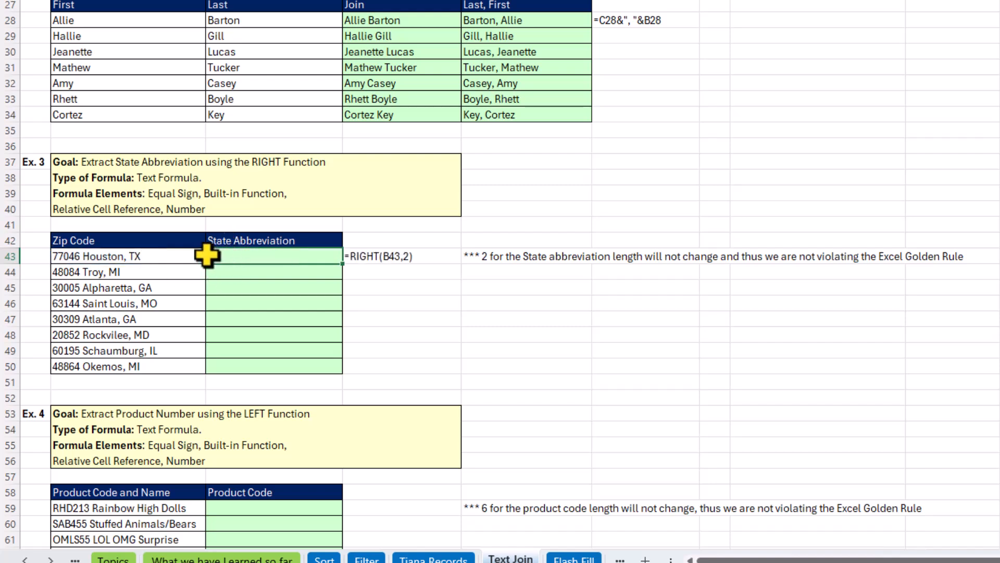
key(ctrl+z)
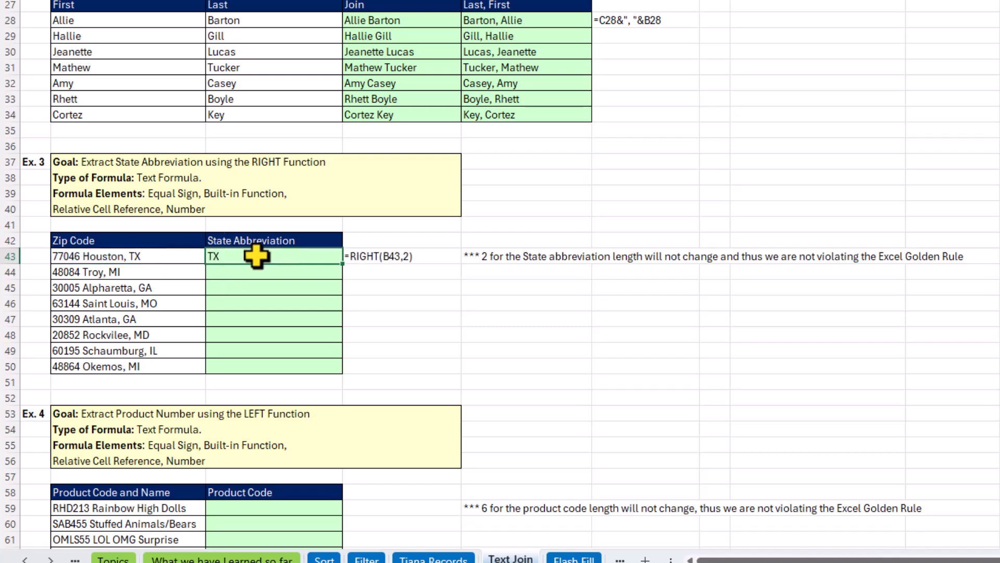
Step: Fill the State Abbreviation formula down through C50 and check the cell reference in the last cell
double_click(345, 267)
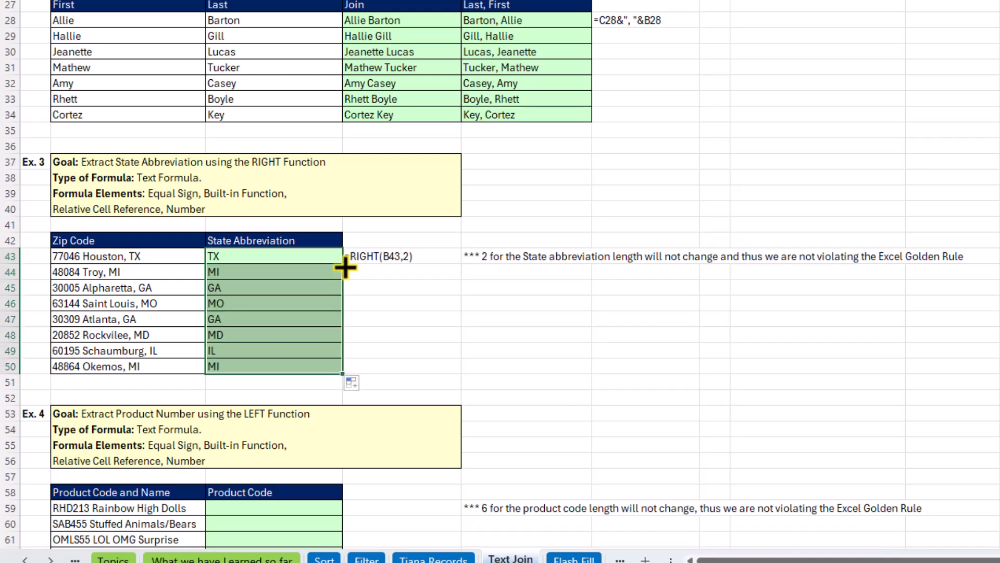
click(235, 365)
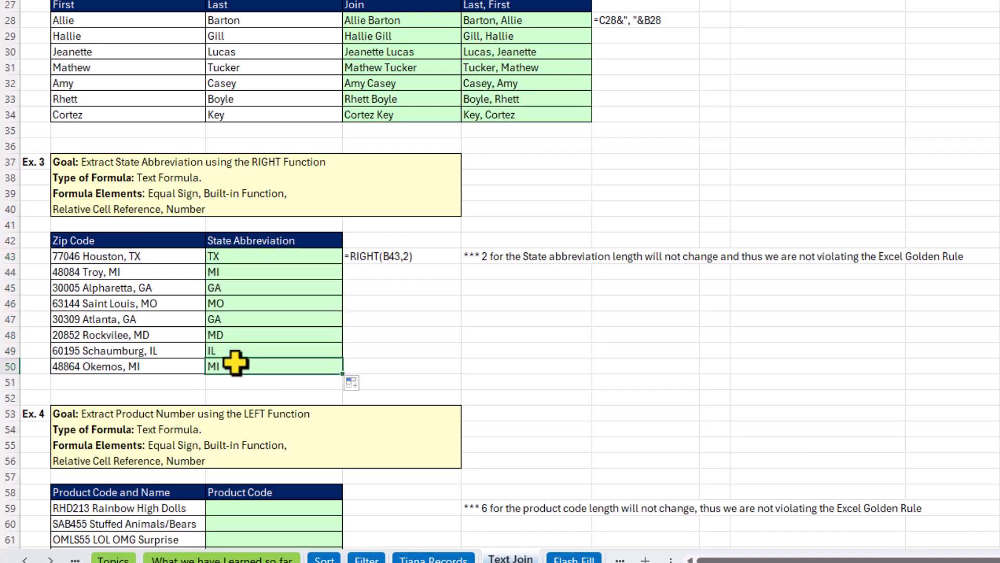
key(F2)
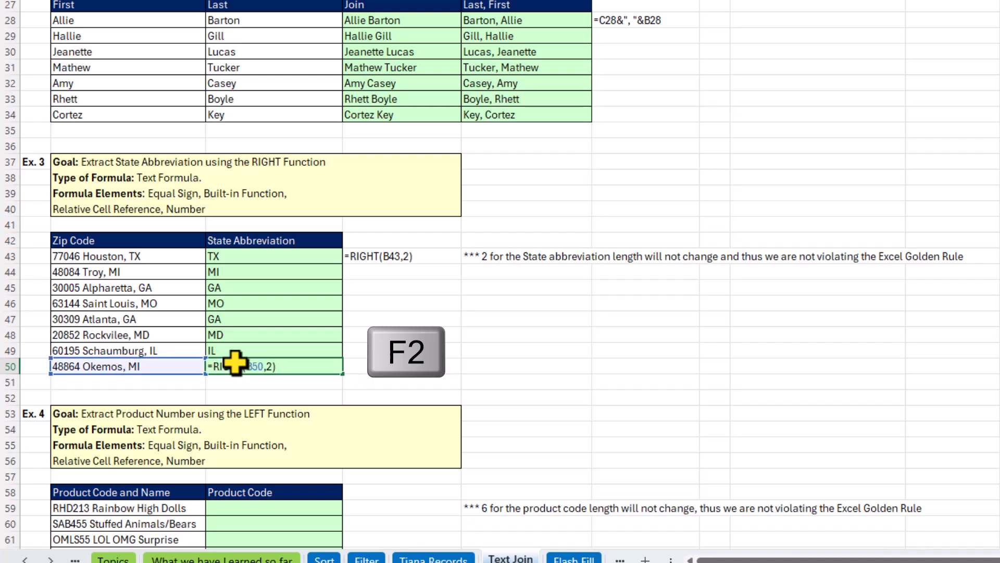
key(Escape)
Step: Enter the formula =LEFT(B59,6) in cell C59 to extract the product code
scroll(300, 347, down, 3)
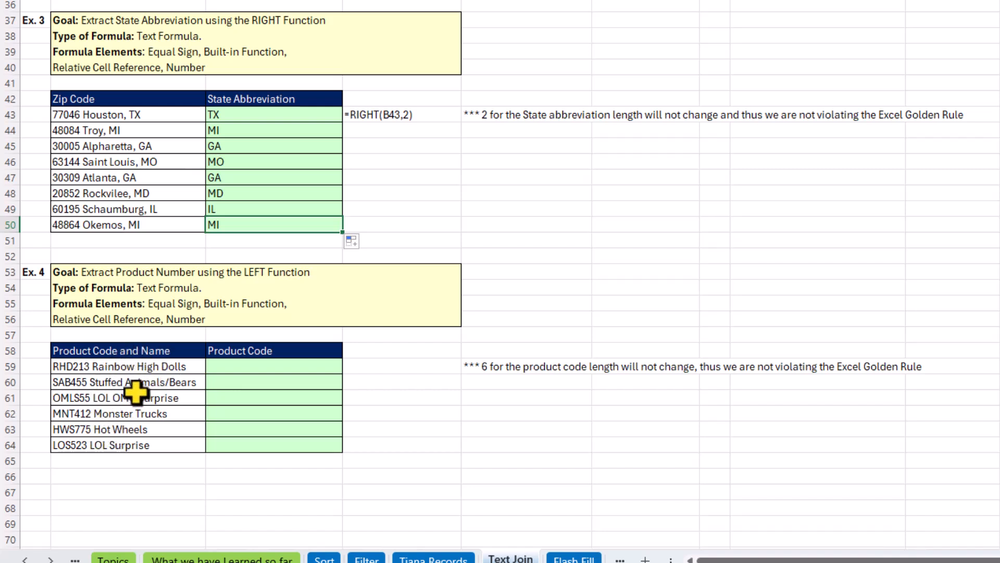
click(237, 369)
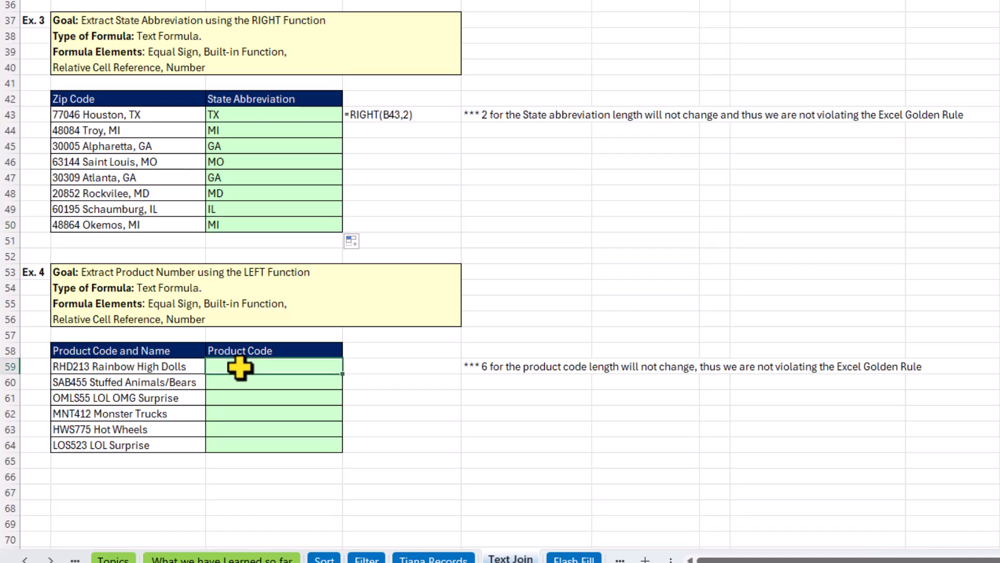
text(=lef)
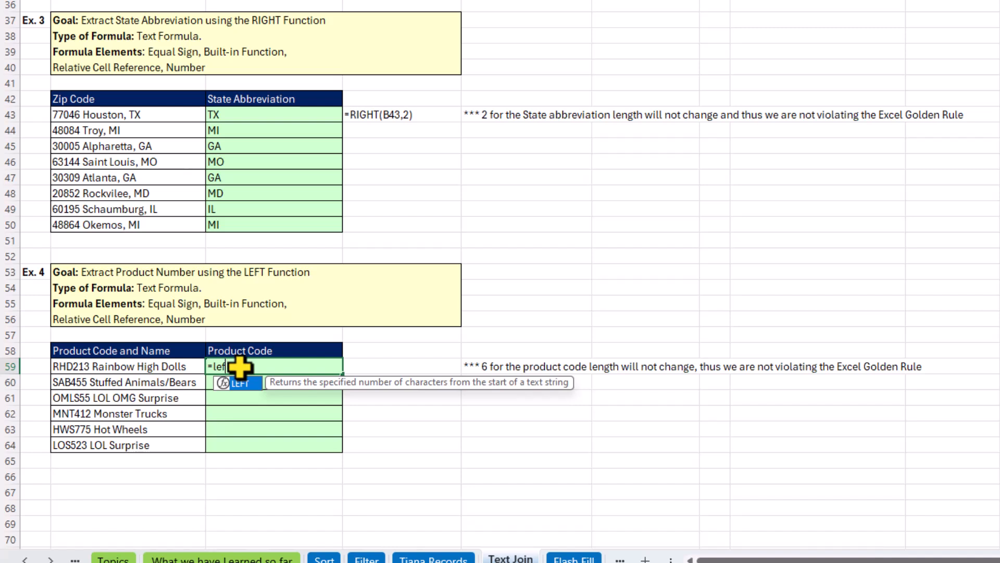
key(Tab)
click(145, 367)
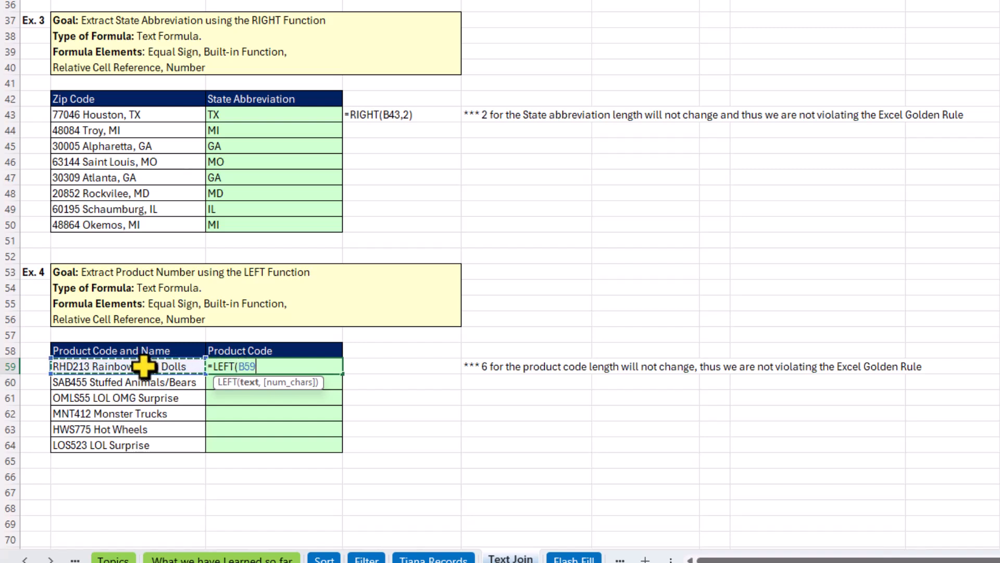
text(,6)
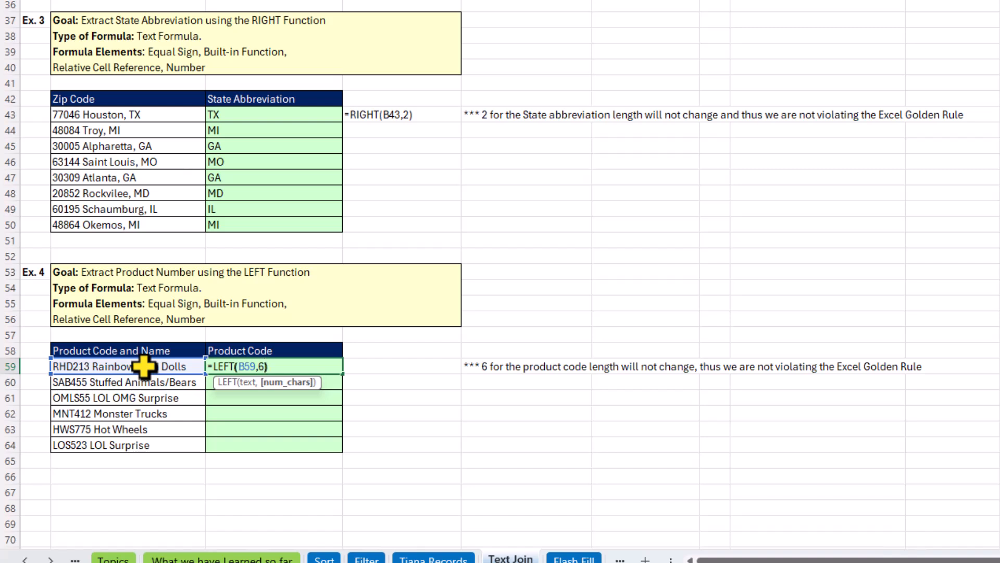
text())
key(ctrl+Return)
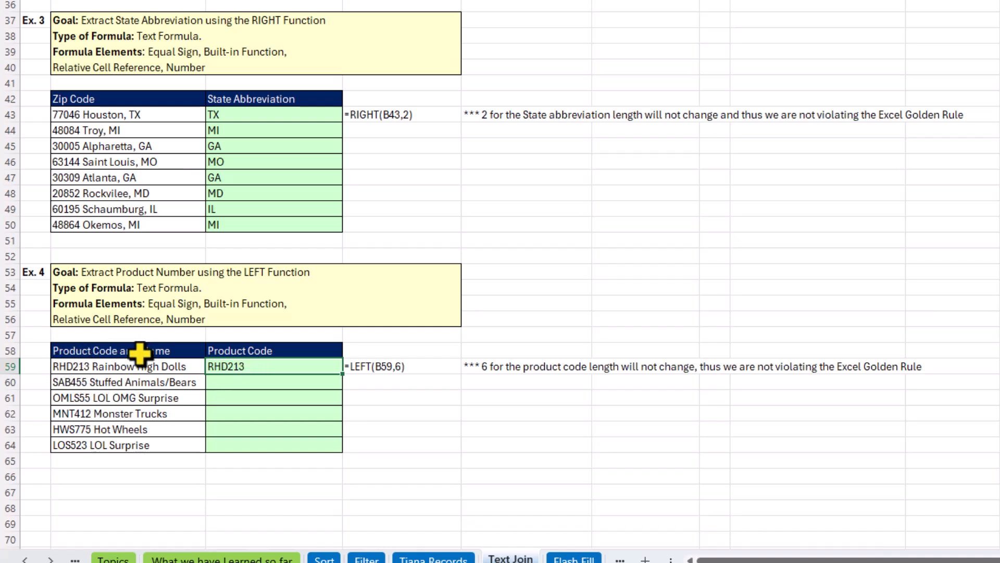
Step: Fill the Product Code formula down through C64 and check the cell reference in the last cell
double_click(341, 375)
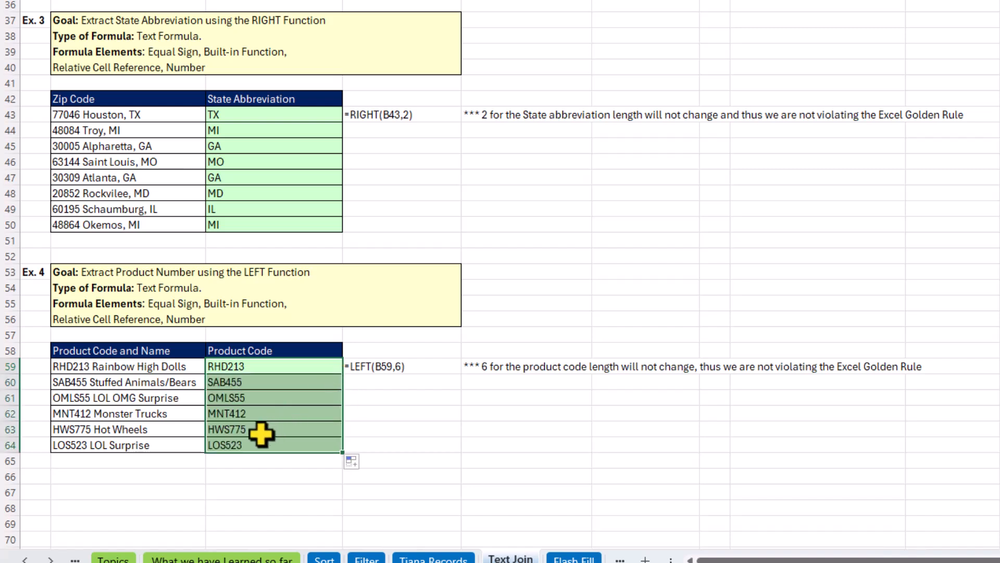
click(237, 445)
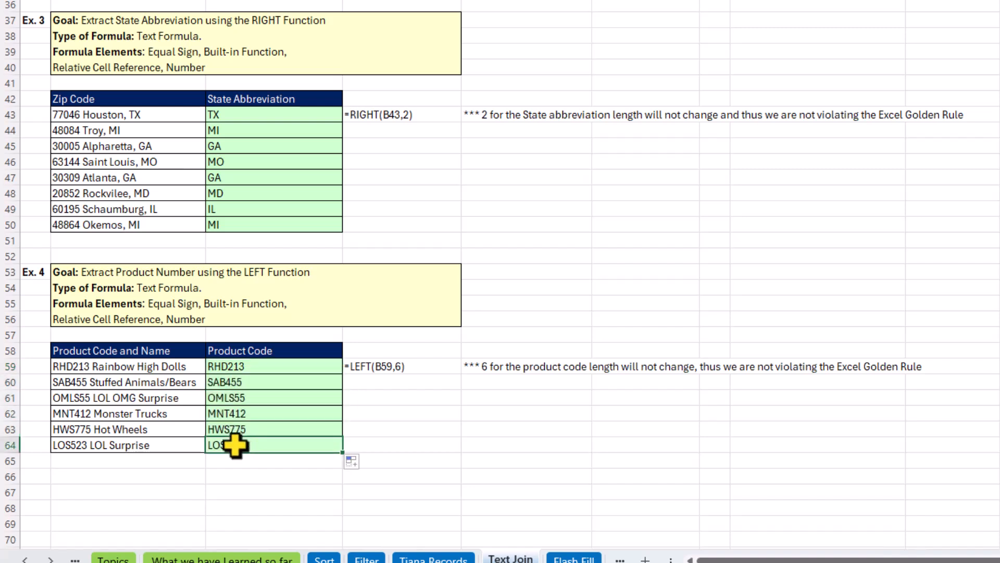
key(F2)
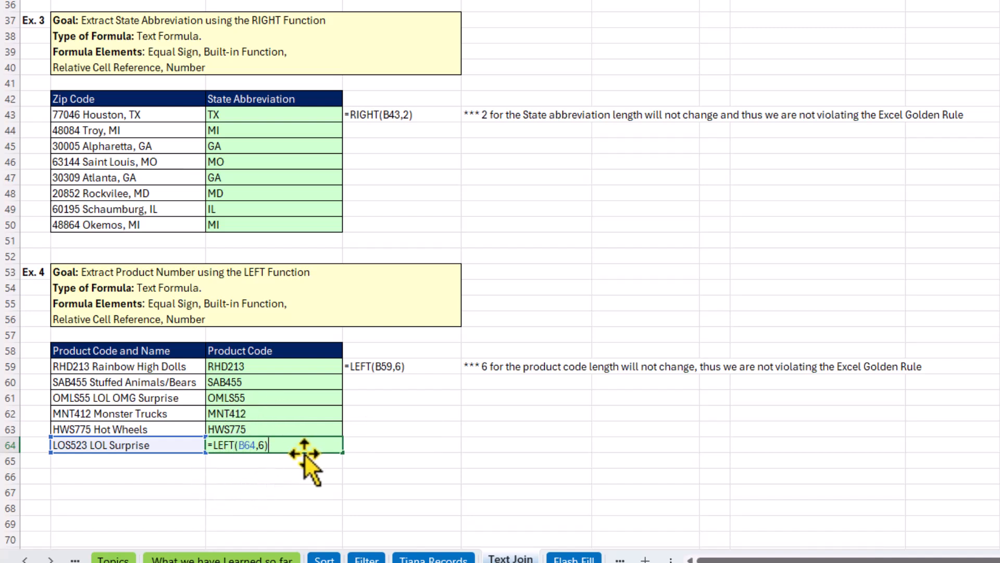
key(Escape)
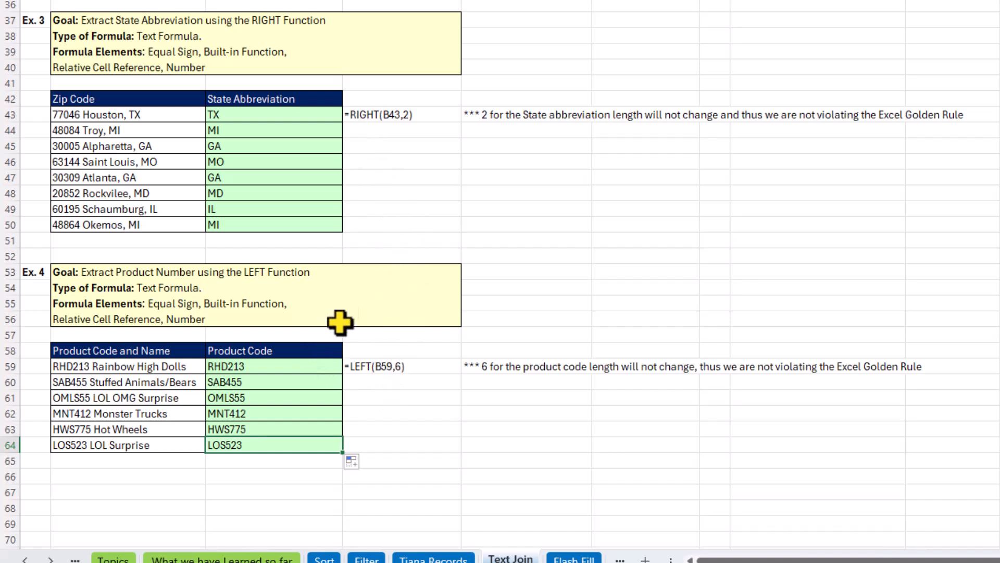
Step: Review the completed Text Join examples and switch to the Flash Fill worksheet
scroll(339, 323, up, 7)
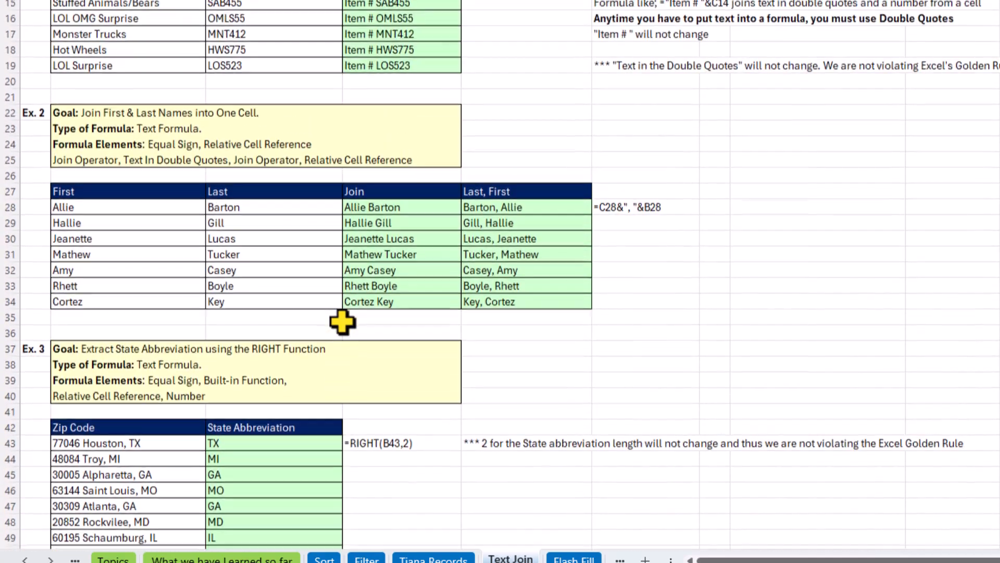
scroll(339, 378, down, 2)
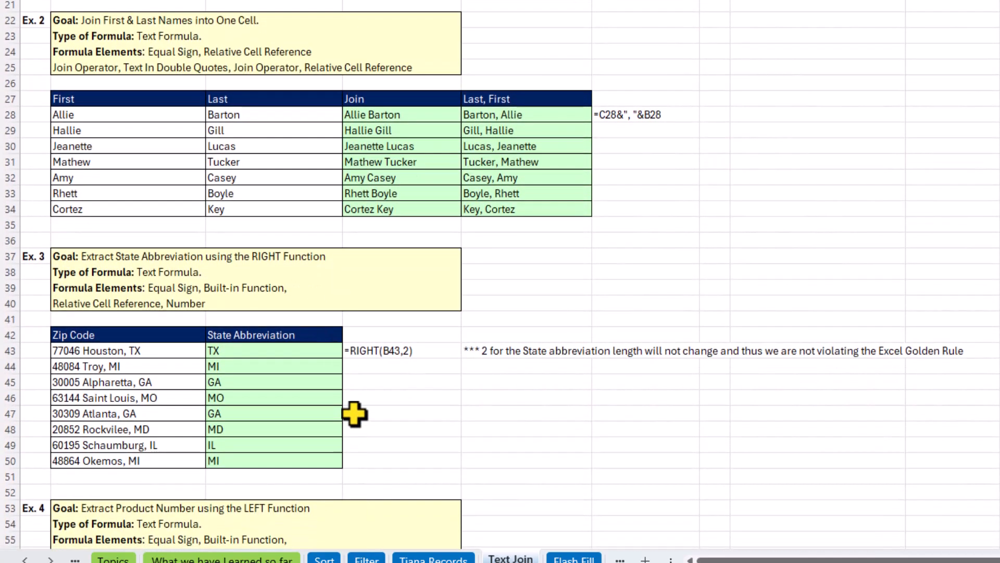
scroll(355, 415, up, 7)
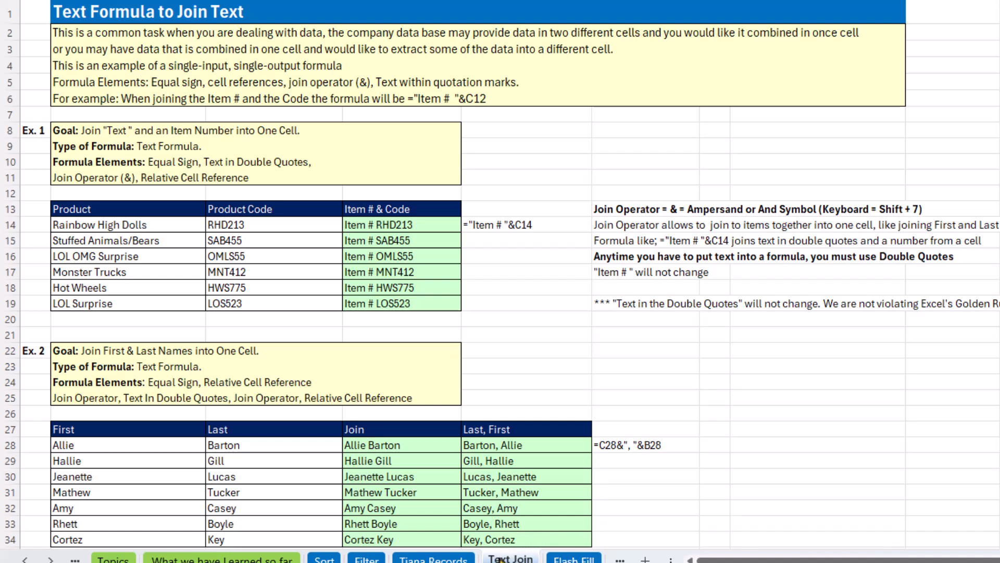
click(562, 559)
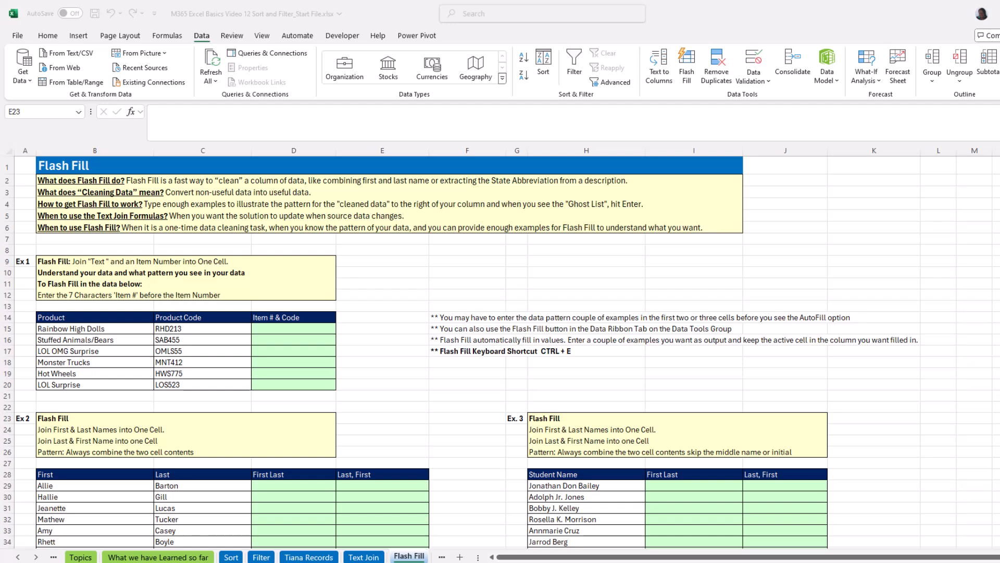
Step: Enter Item # RHD213 in D15 and Item # SAB455 in D16, accepting the Flash Fill suggestions for the Item # & Code column through D20
click(309, 329)
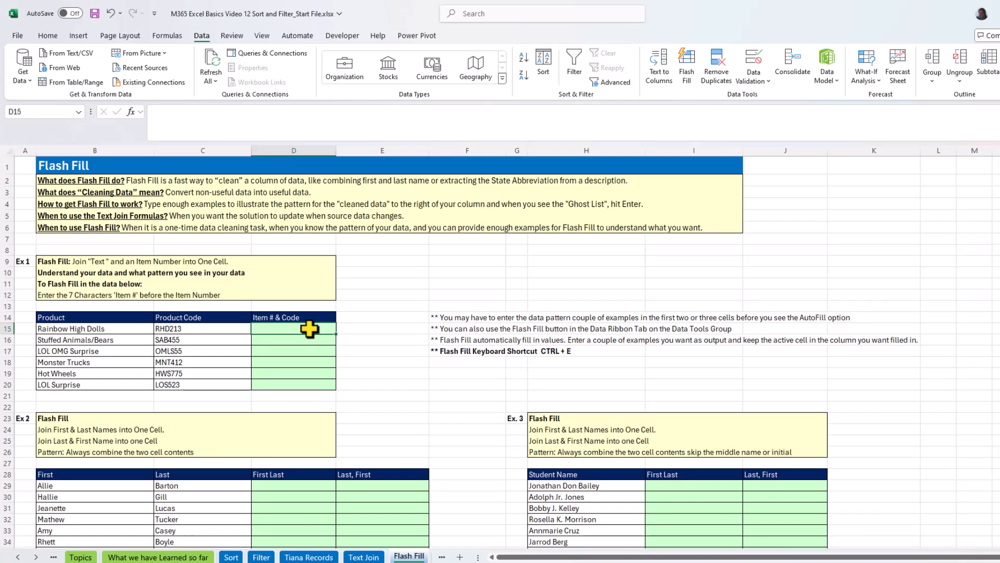
text(Item # RHD213)
key(Return)
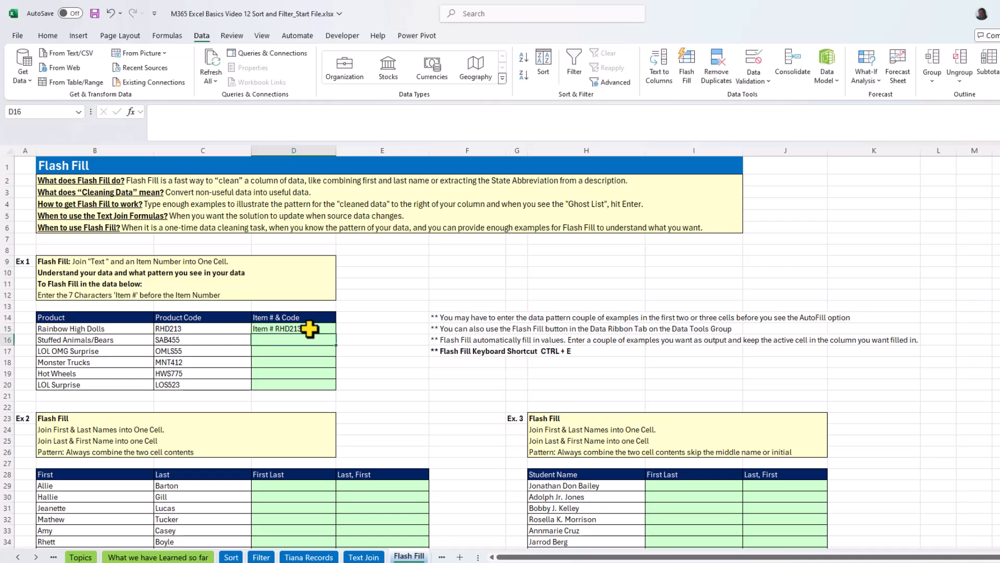
text(item # SAB455)
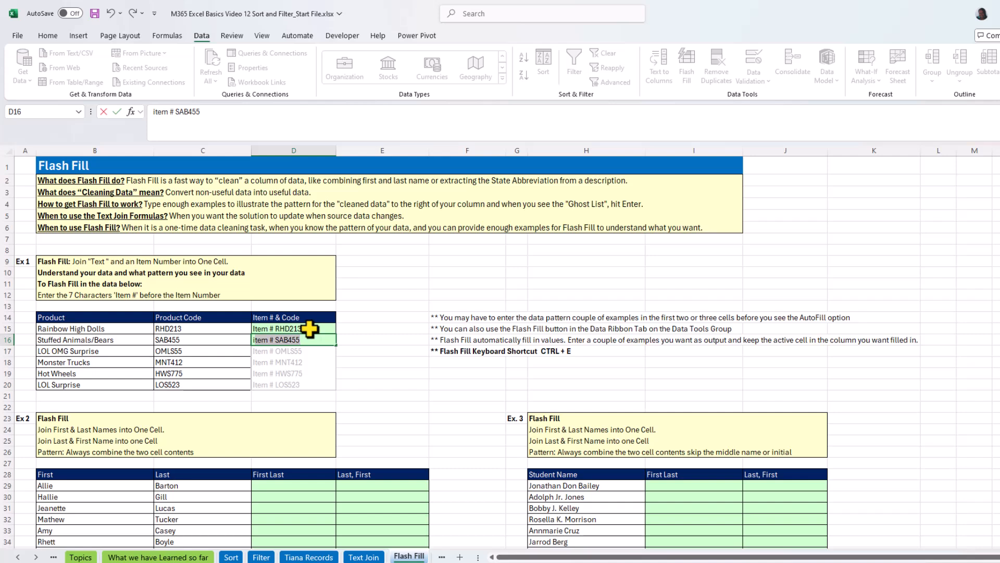
key(Return)
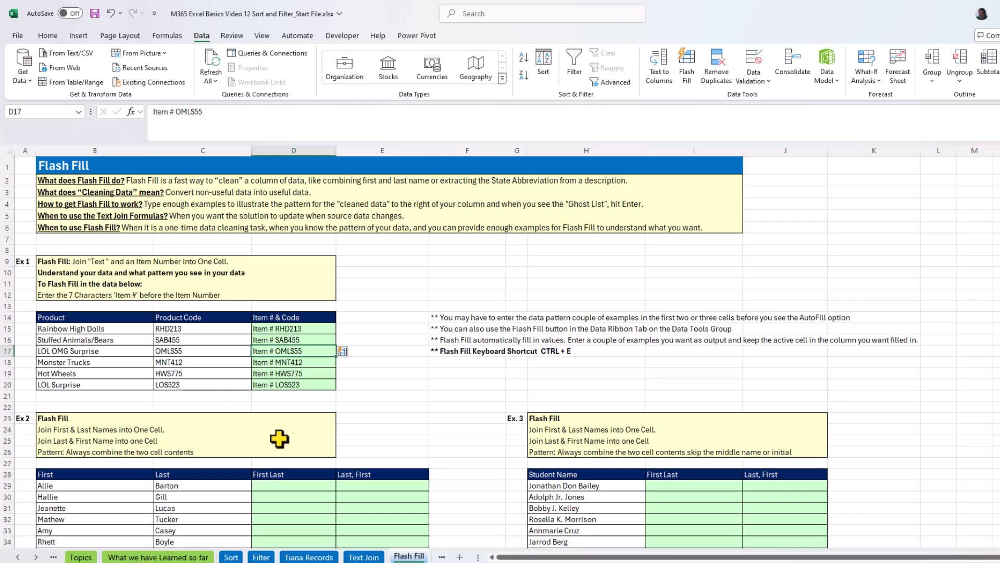
Step: Enter the first two people's joined first and last names in D29 and D30, accepting the Flash Fill suggestions through D35
scroll(297, 438, down, 3)
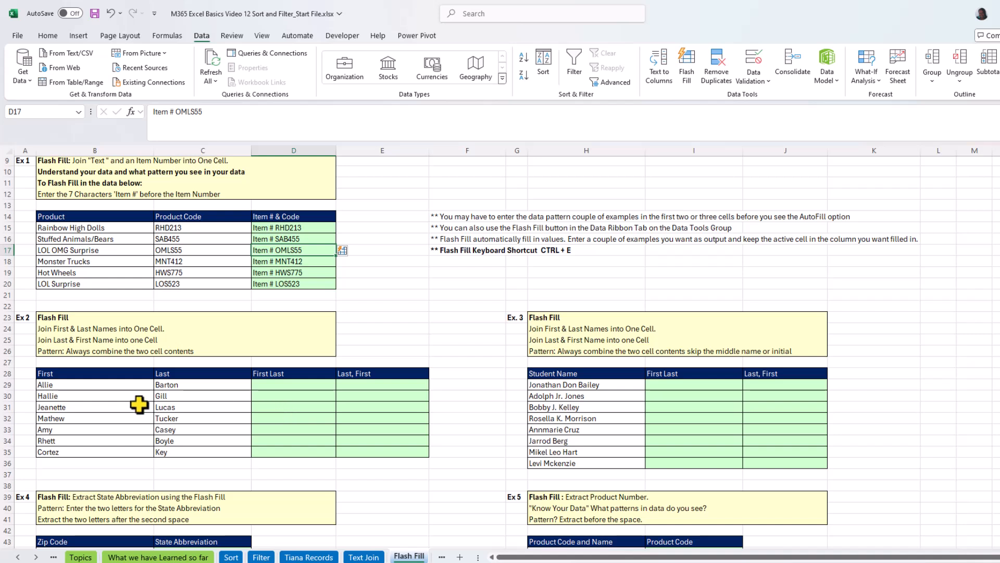
click(304, 387)
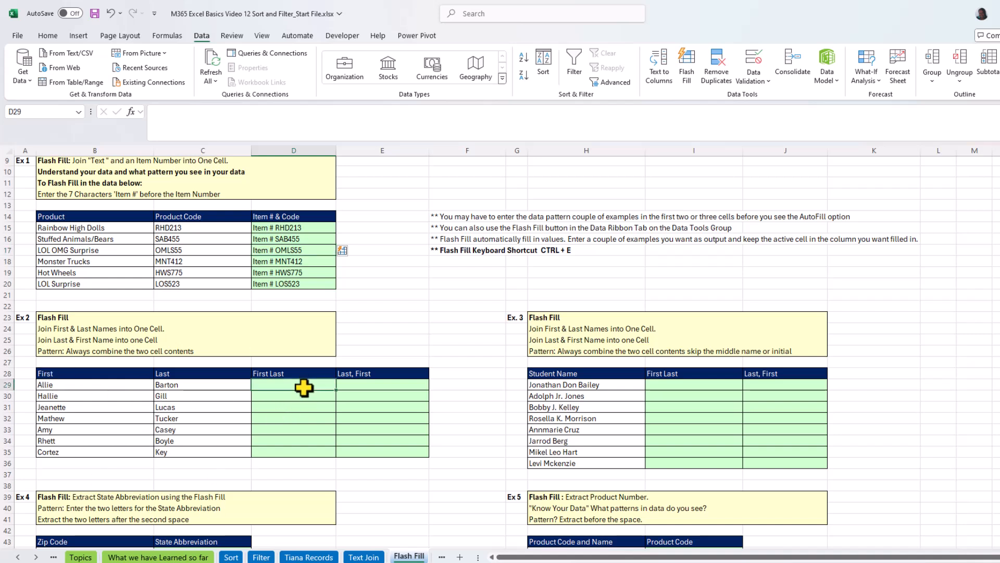
double_click(303, 387)
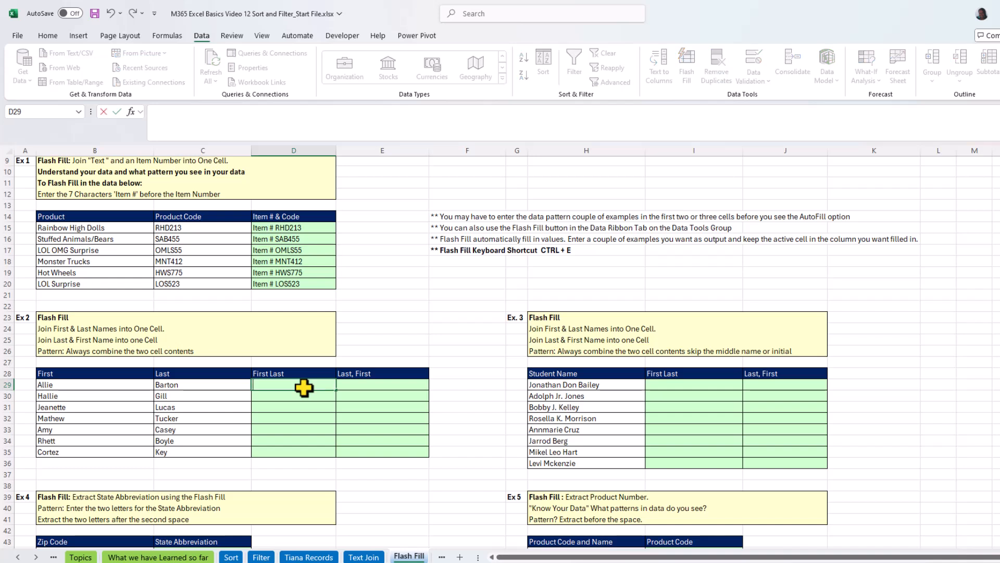
text(Allie Barton)
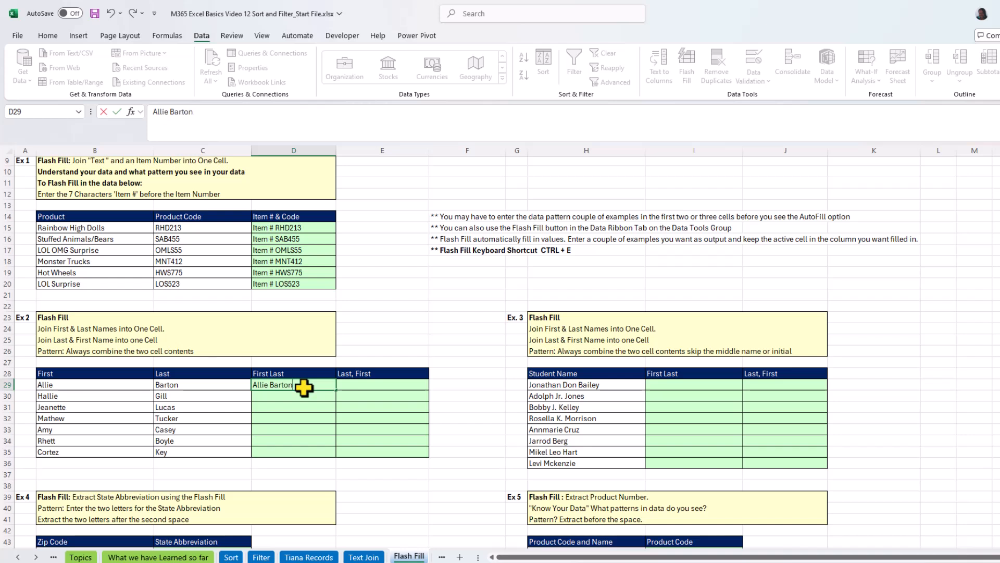
key(Return)
text(Hallie Gill)
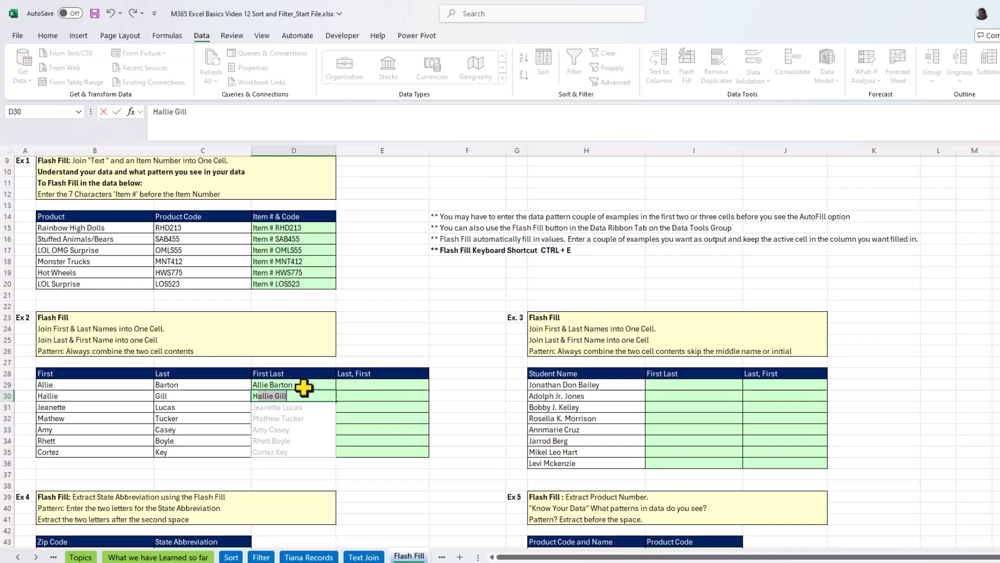
key(Return)
Step: Enter the first person's name as last name, comma, first name in E29 and start the second in E30, accepting Flash Fill through E35
click(367, 385)
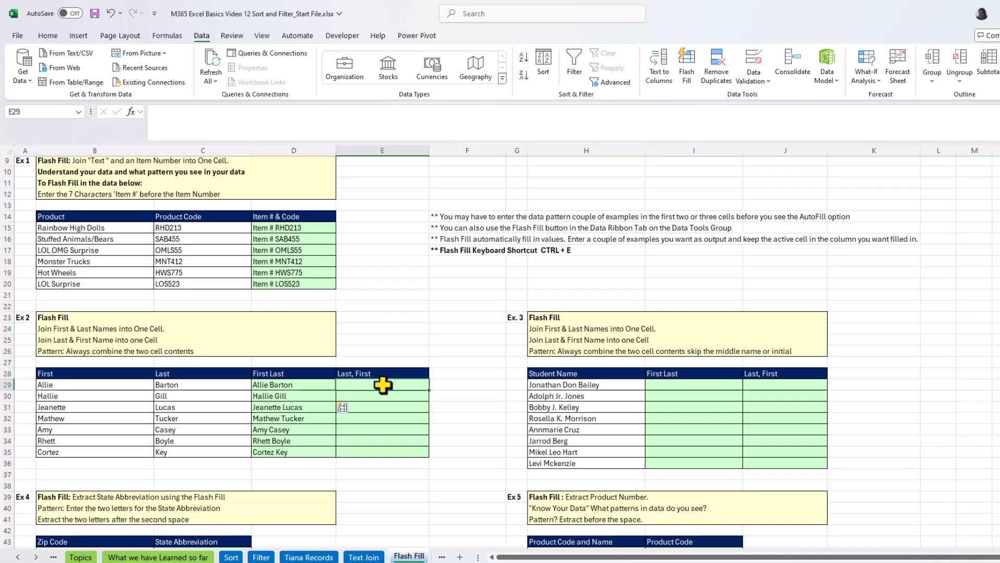
text(Barton, Alli)
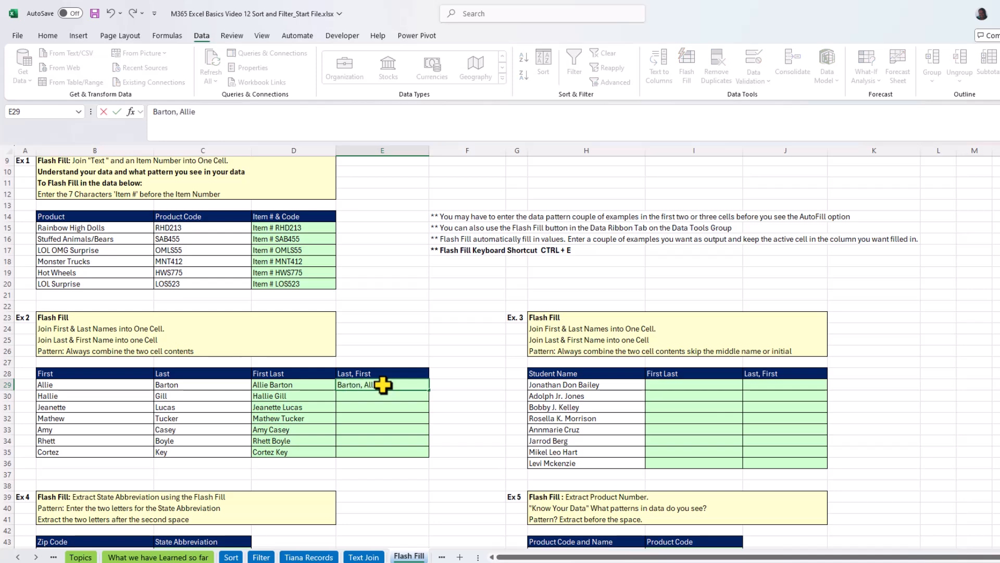
text(e)
key(Return)
text(G)
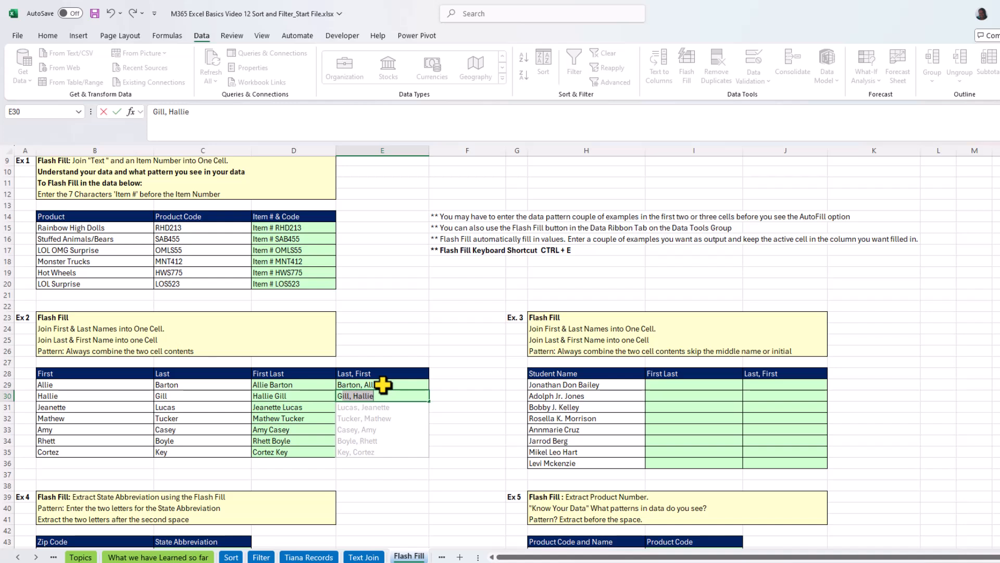
key(Return)
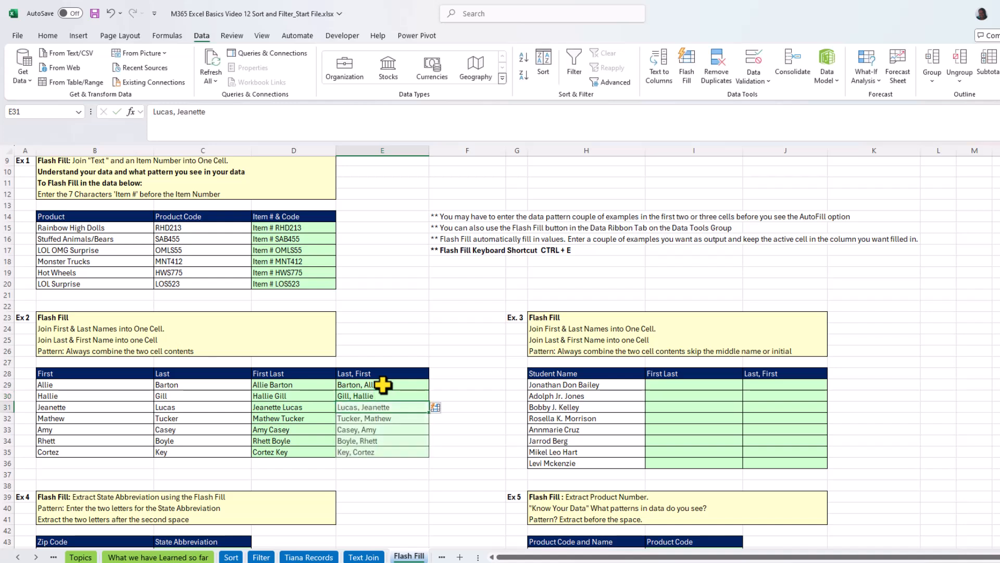
Step: Enter the first two students' names without middle name or suffix in I29 and I30, accepting the Flash Fill suggestions through I36
click(703, 383)
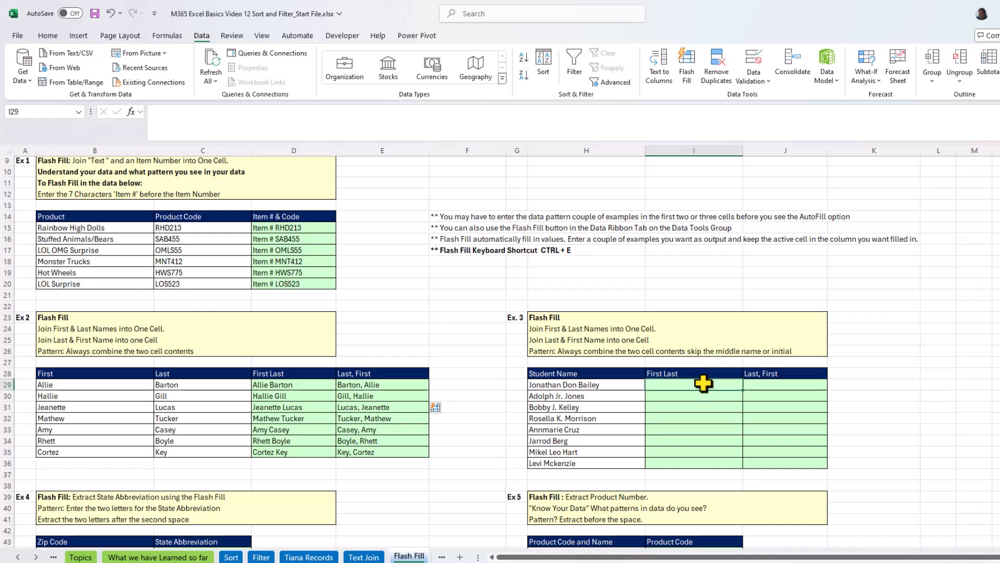
text(Jonathan )
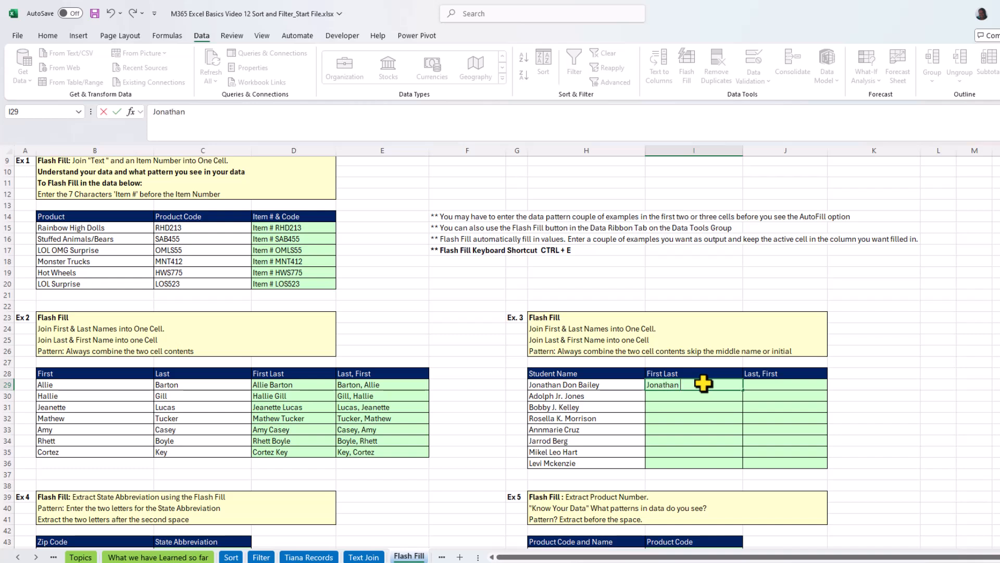
text(Bailey)
key(Return)
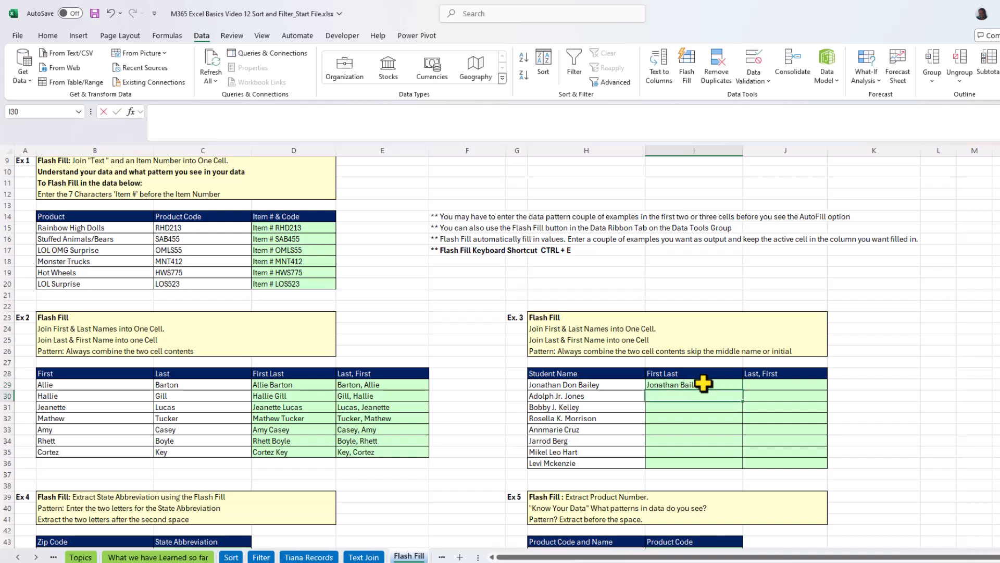
text(Adolph Jones)
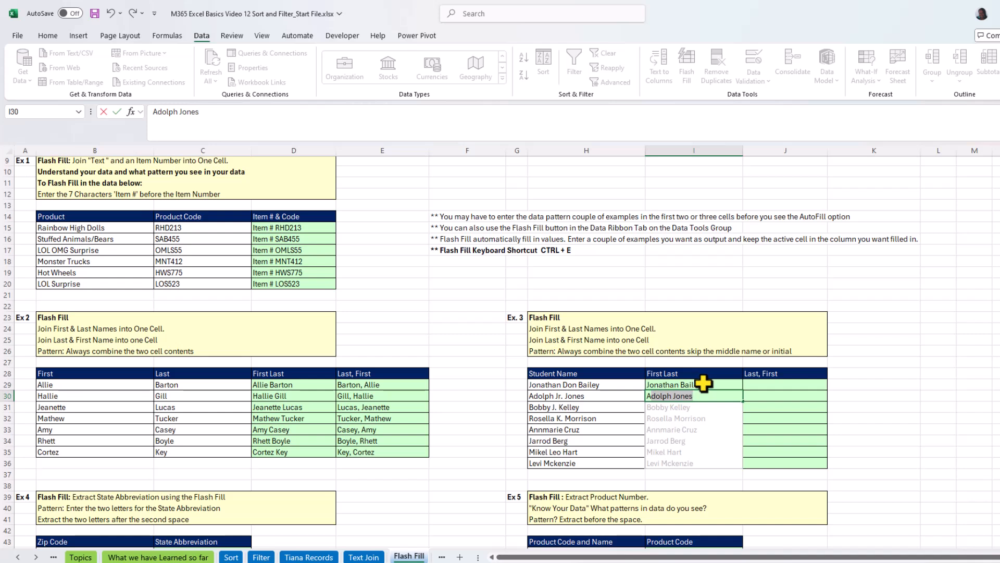
key(Return)
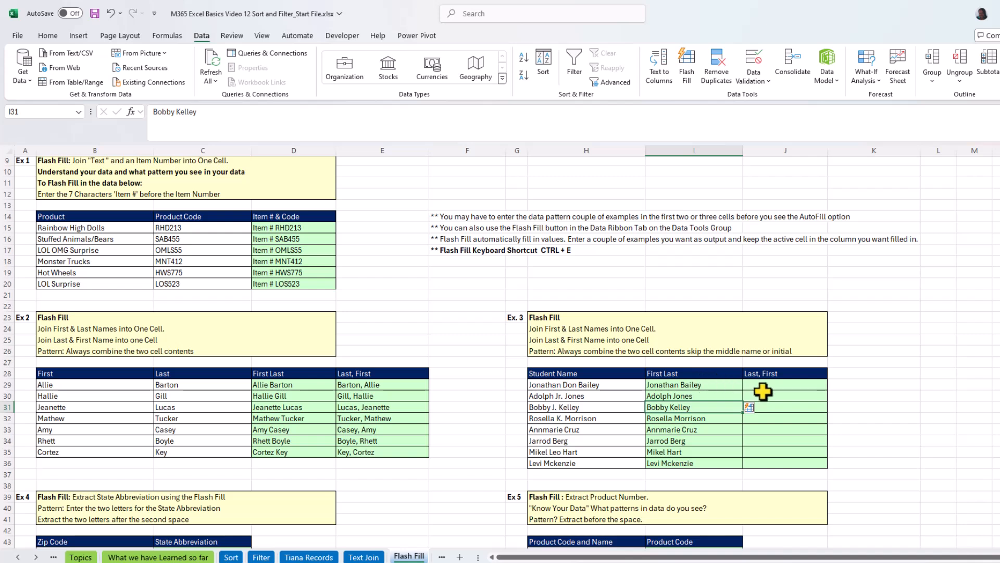
Step: Enter the first two students' names in last name, comma, first name order in J29 and J30, accepting Flash Fill through J36
click(785, 383)
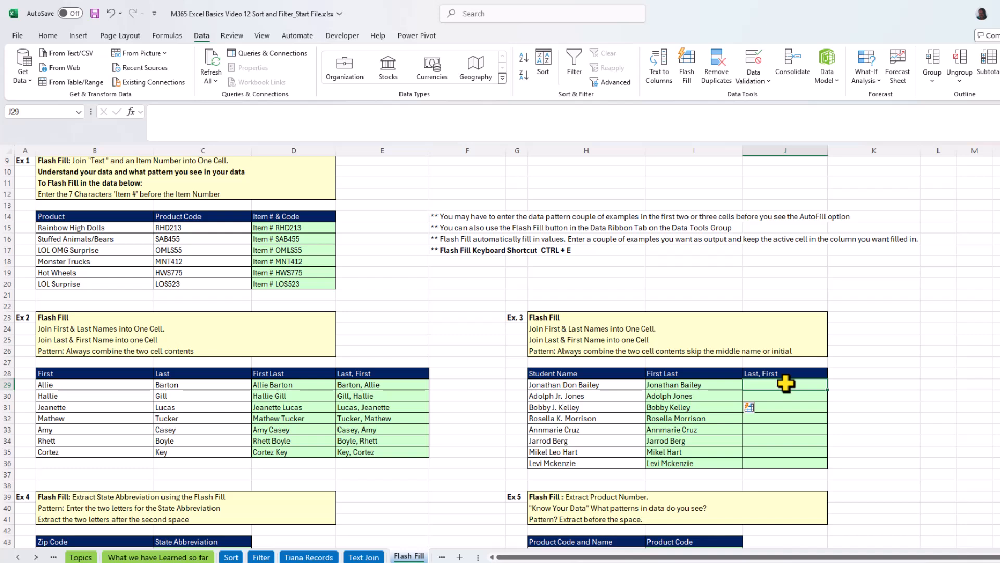
text(Baile)
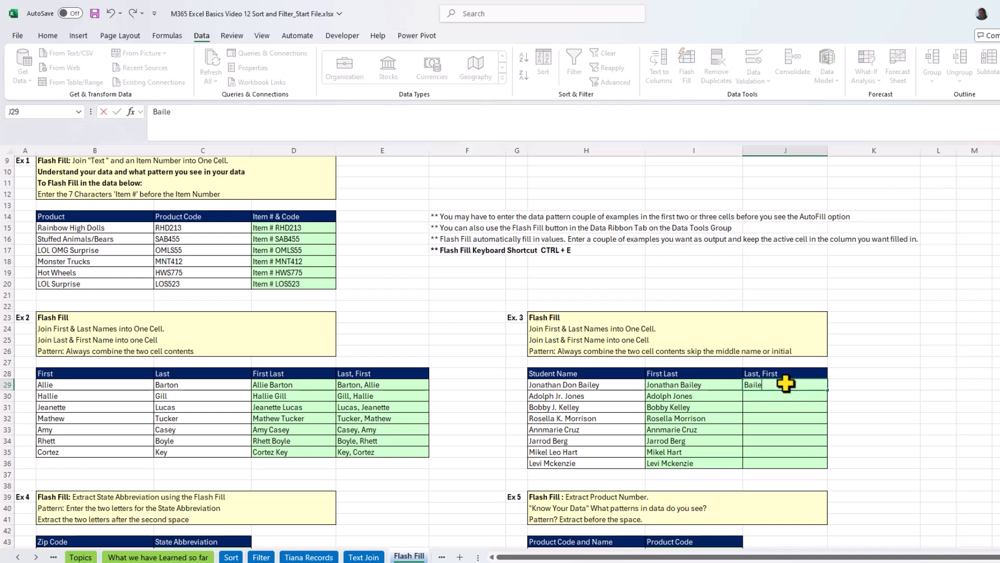
text(y, Jonathan)
key(Return)
text(Jon)
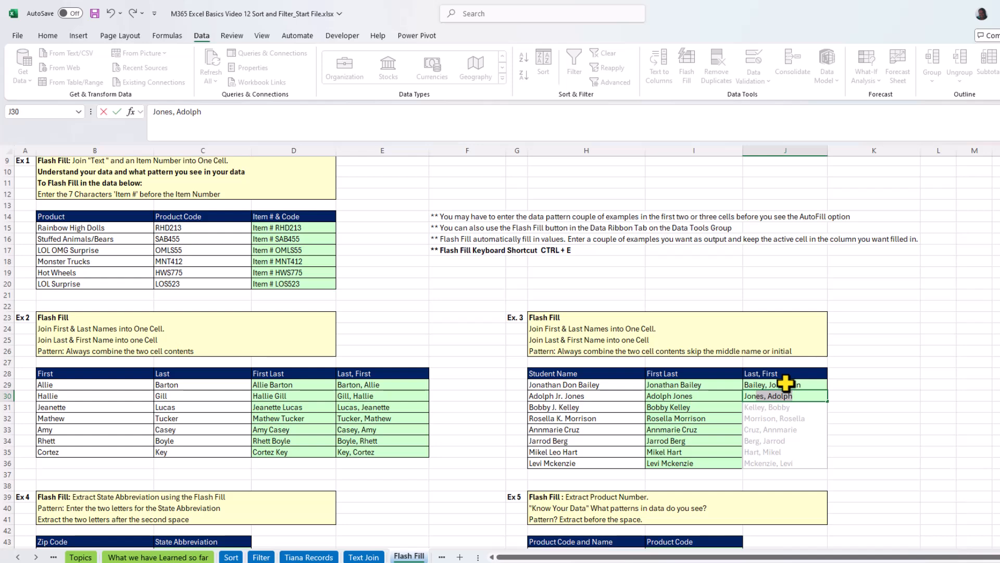
key(Return)
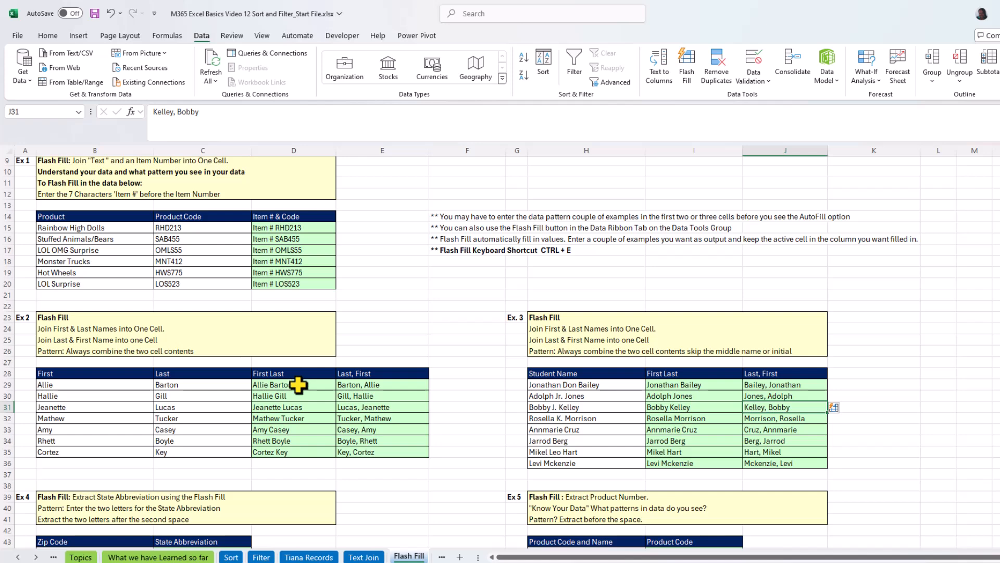
Step: Enter TX in C44 and MI in C45, accepting the Flash Fill suggestions for the State Abbreviation column through C51
scroll(294, 410, down, 4)
scroll(300, 386, down, 1)
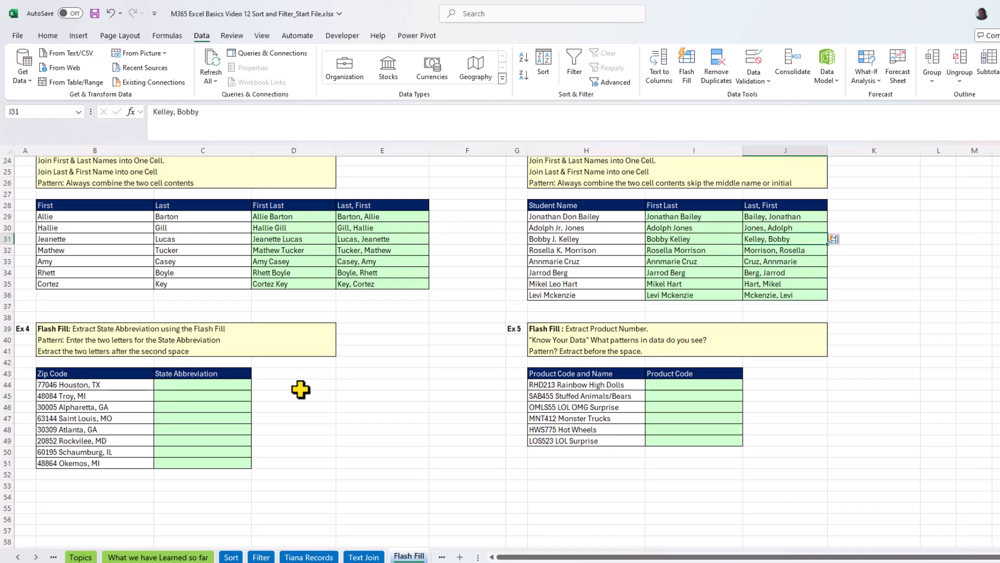
click(198, 386)
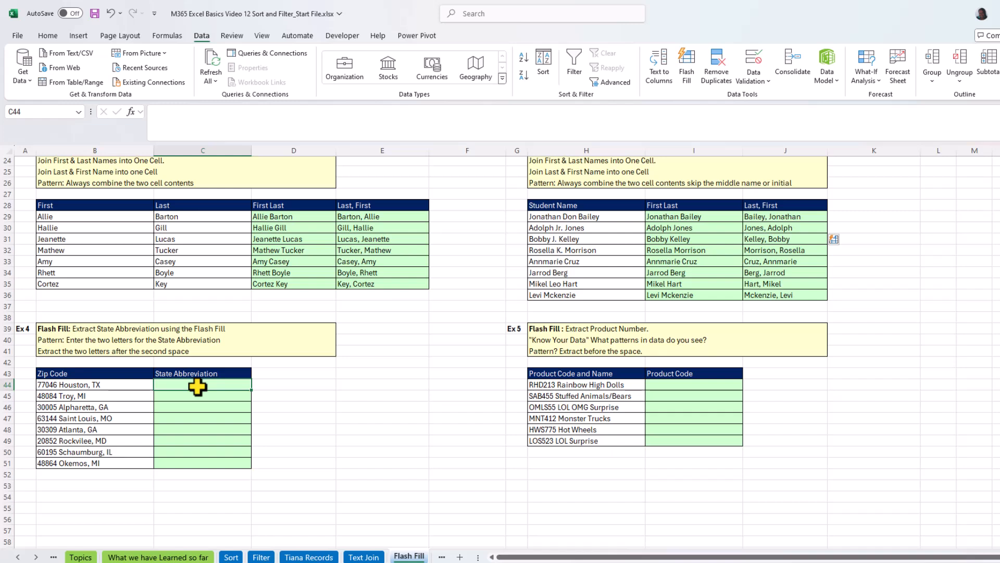
text(TX)
key(Return)
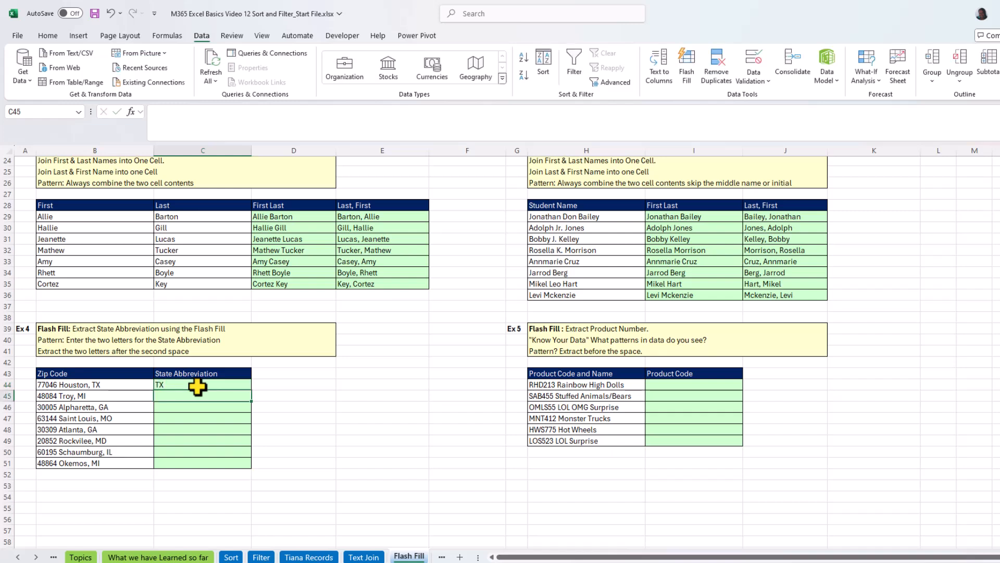
text(MI)
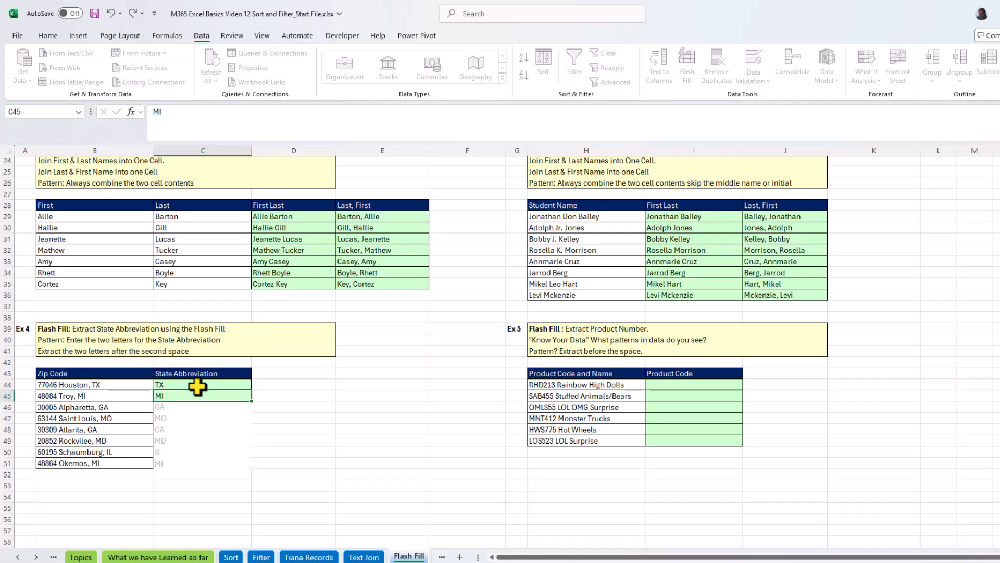
key(Return)
Step: Enter RHD213 in I44 and SAB455 in I45, accepting the Flash Fill suggestions for the Product Code column through I49
click(699, 384)
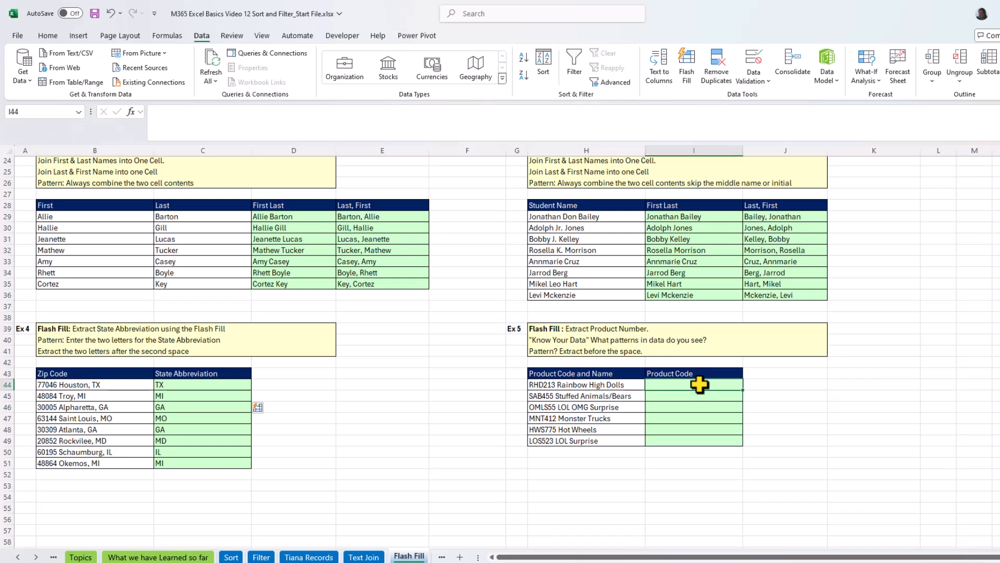
text(RHD)
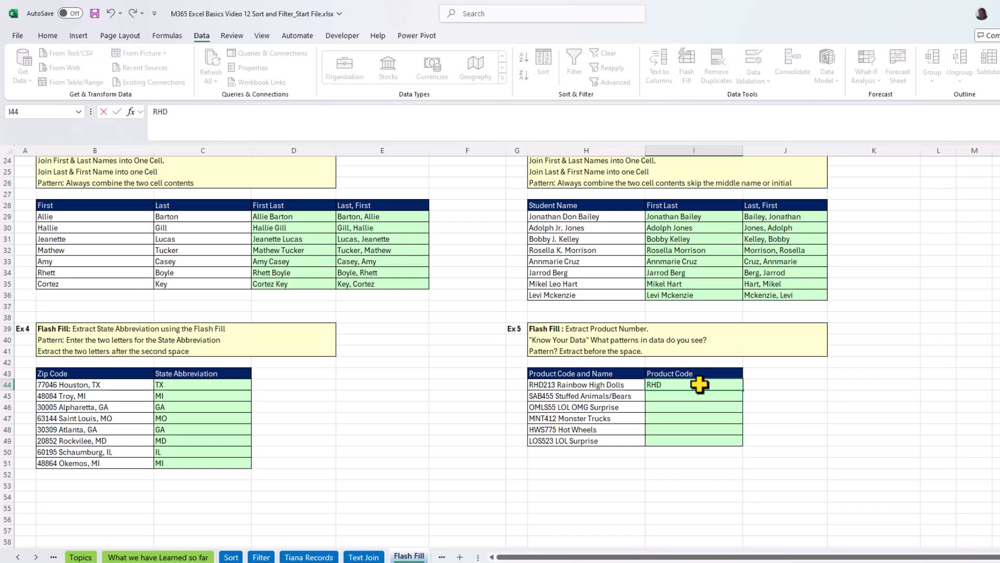
text(213)
key(Return)
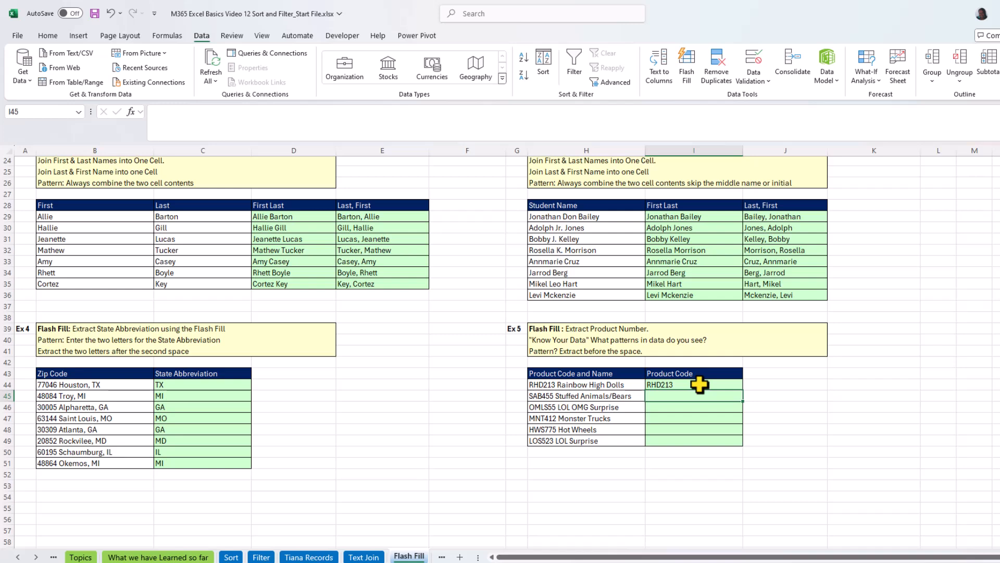
text(SAB455)
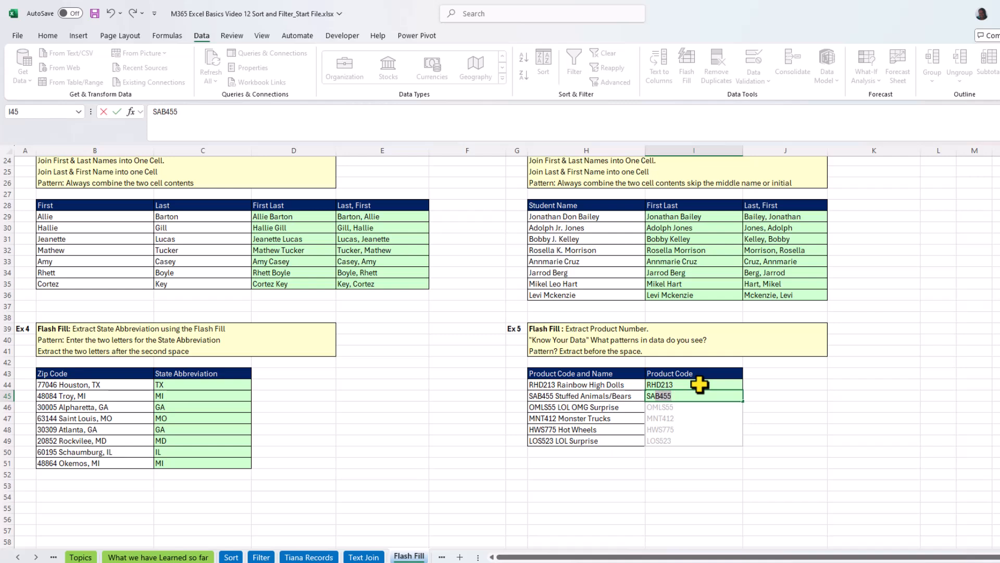
key(Return)
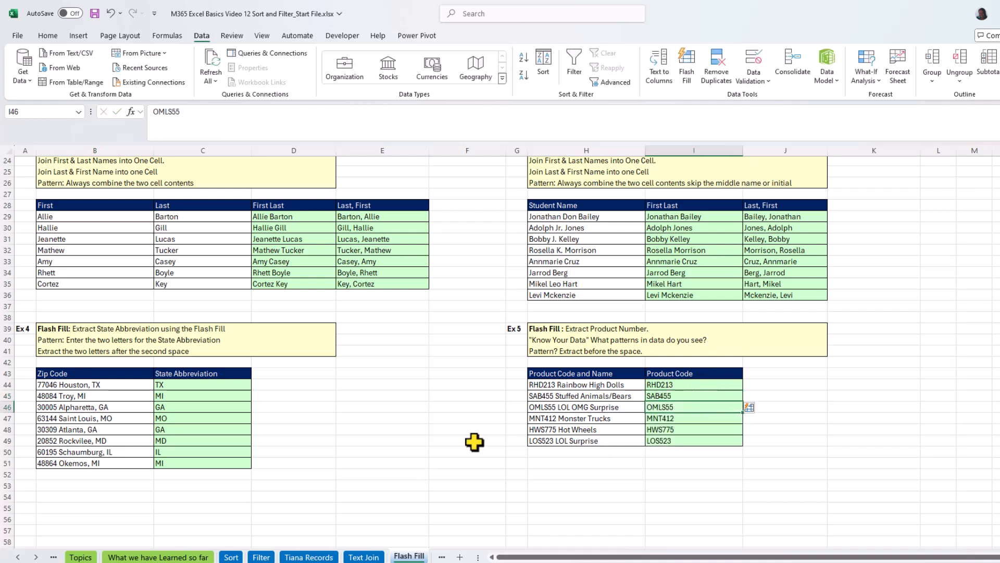
scroll(450, 439, up, 8)
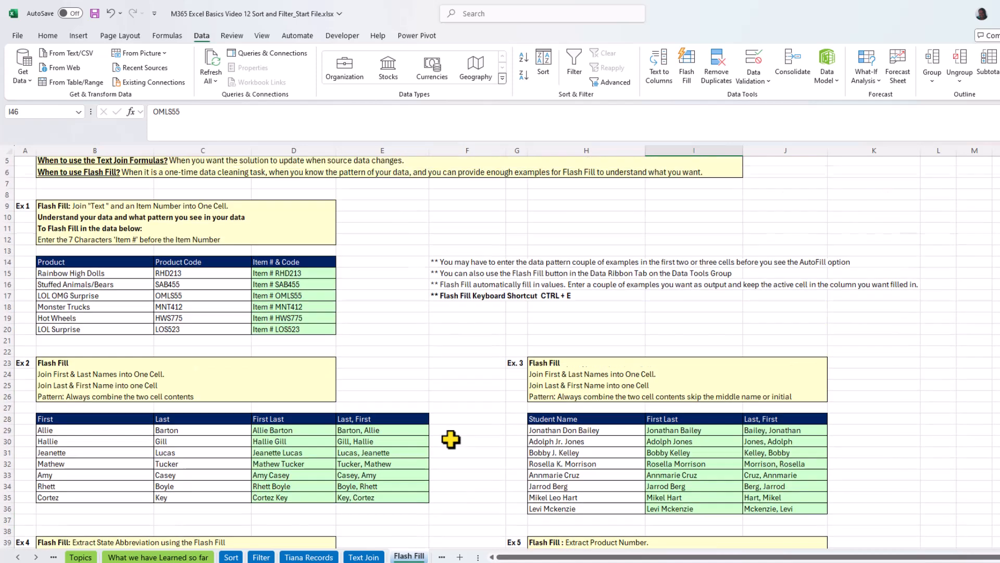